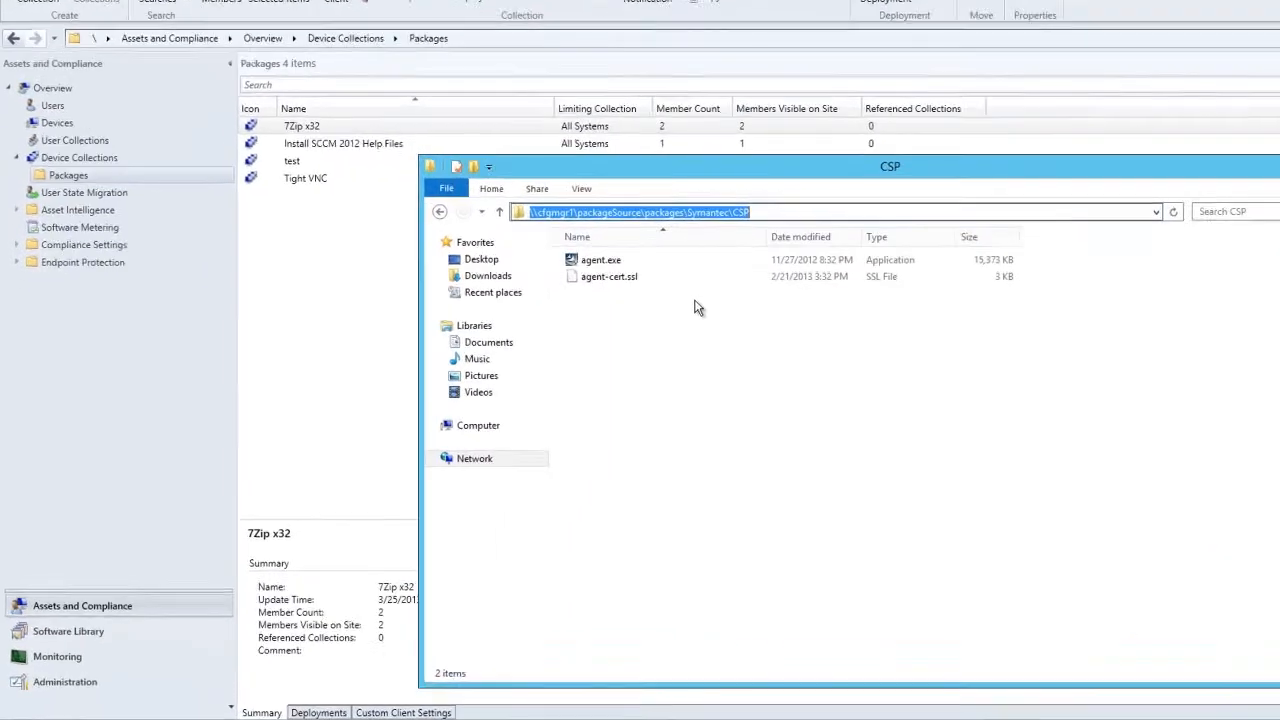
- Copy the network path of the CSP folder holding agent.exe and agent-cert.ssl
right_click(917, 146)
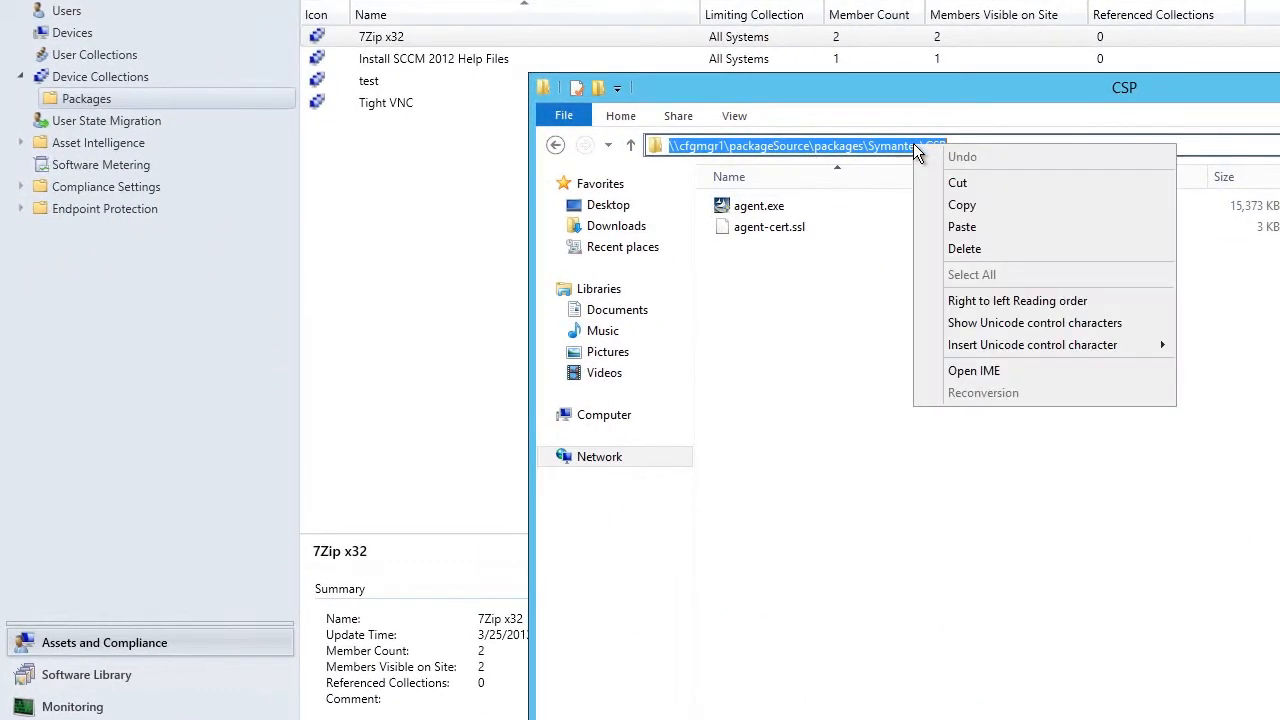
click(960, 205)
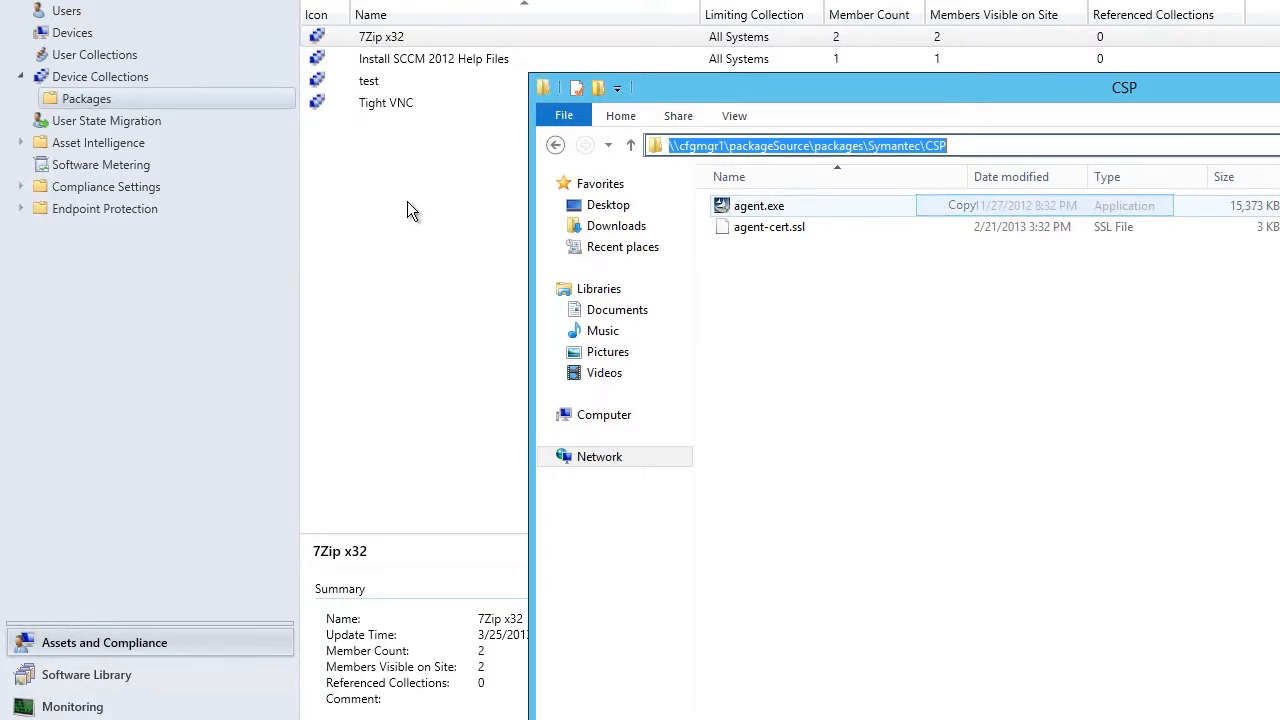
- Start creating a new package under Packages in the Software Library of the Configuration Manager console
click(105, 99)
right_click(105, 100)
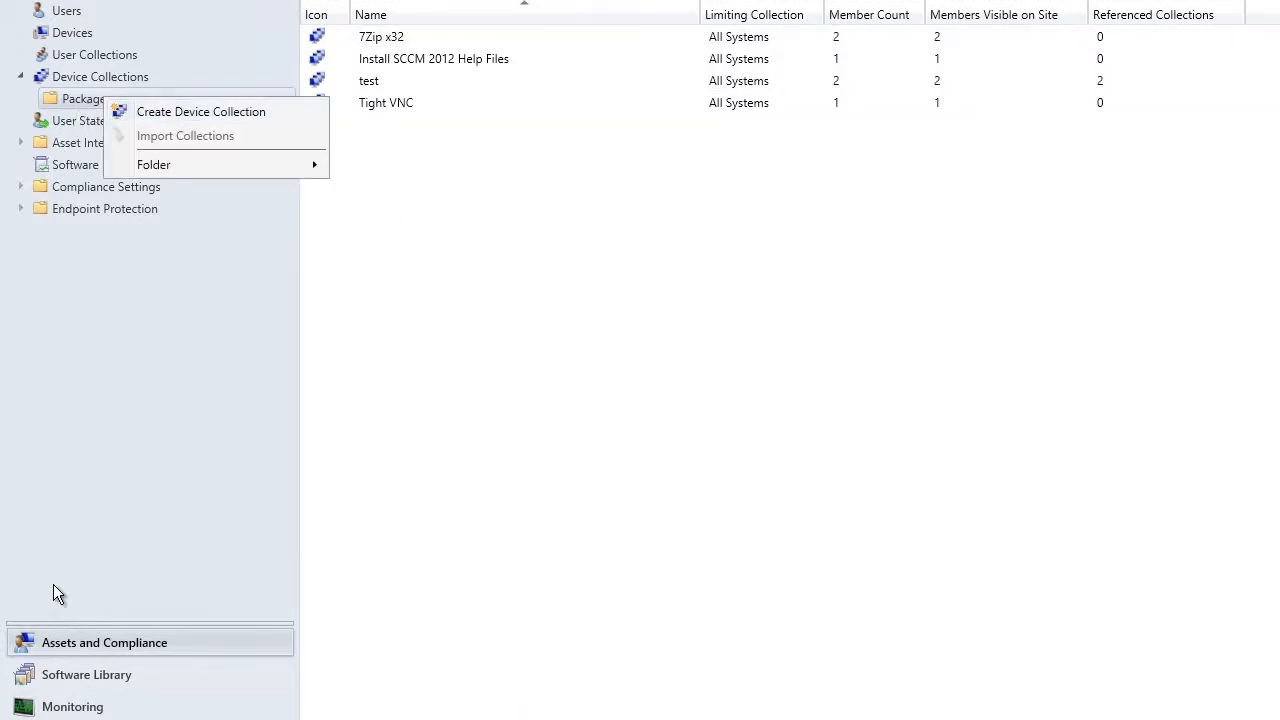
click(82, 680)
click(84, 680)
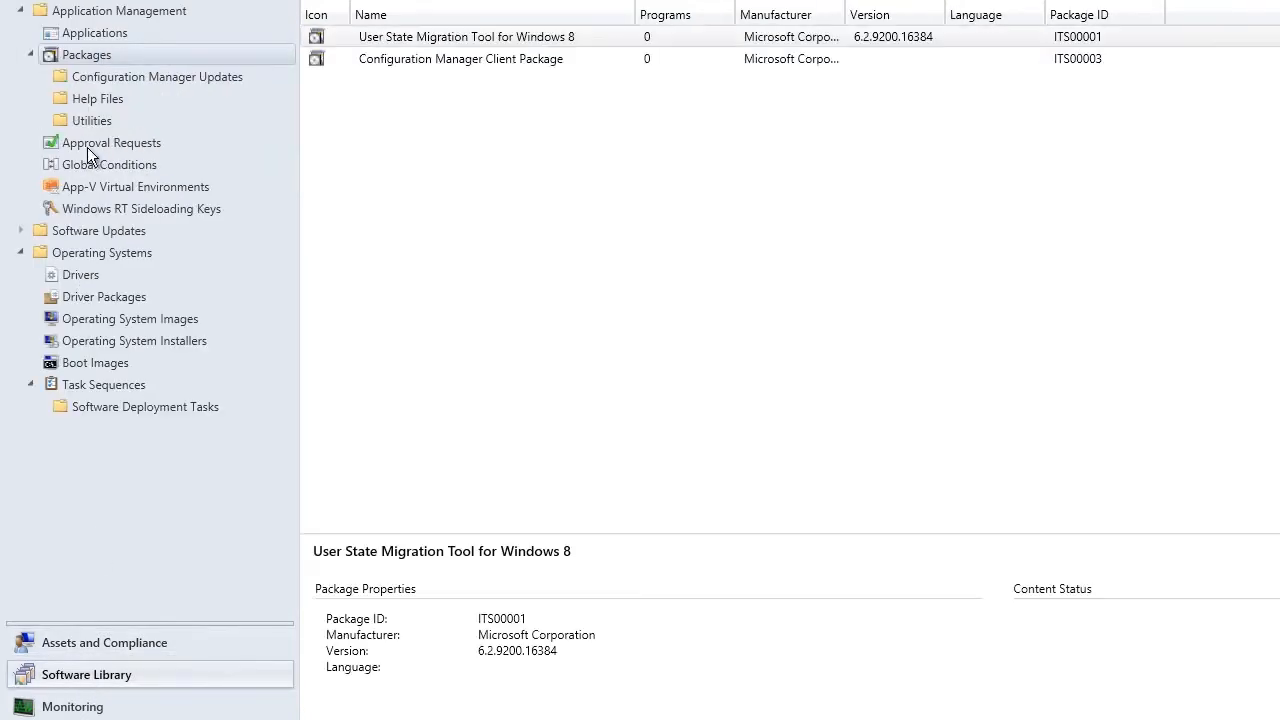
right_click(97, 52)
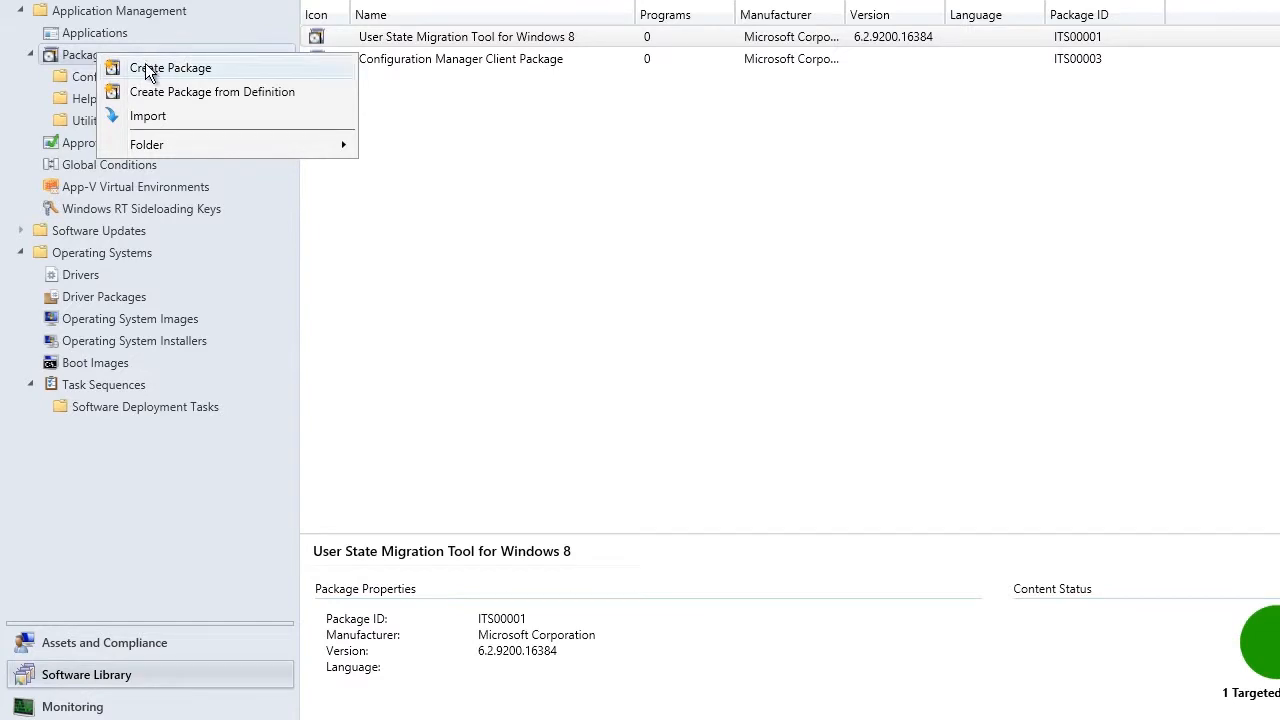
click(145, 67)
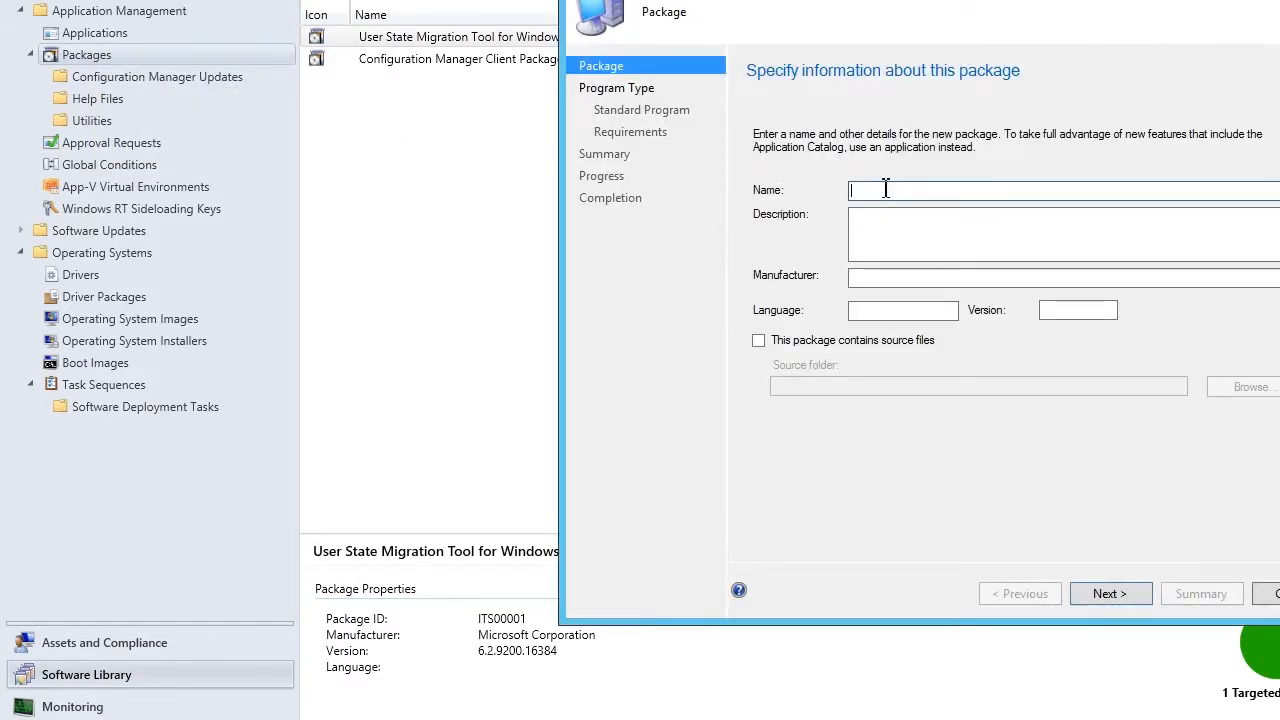
- Name the package Critical System Protection, with manufacturer Symantec and language EN
text(Critical System )
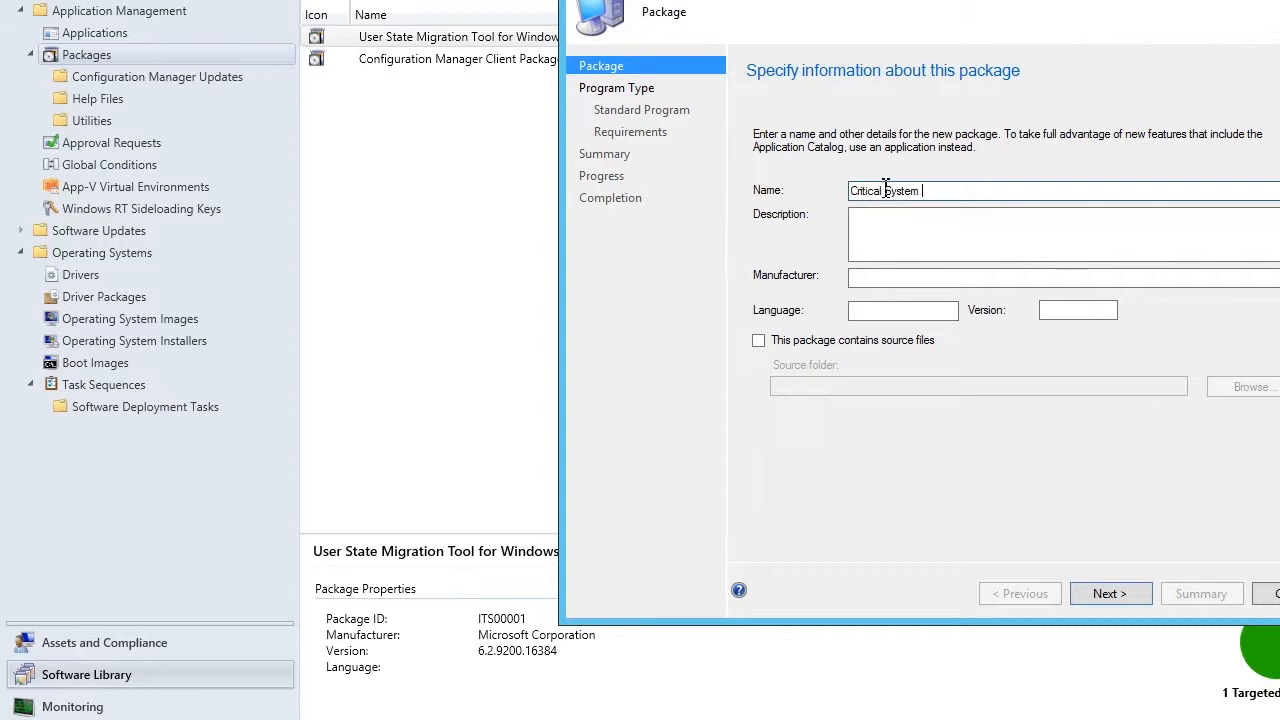
text(Protection)
click(887, 278)
text(Symantec)
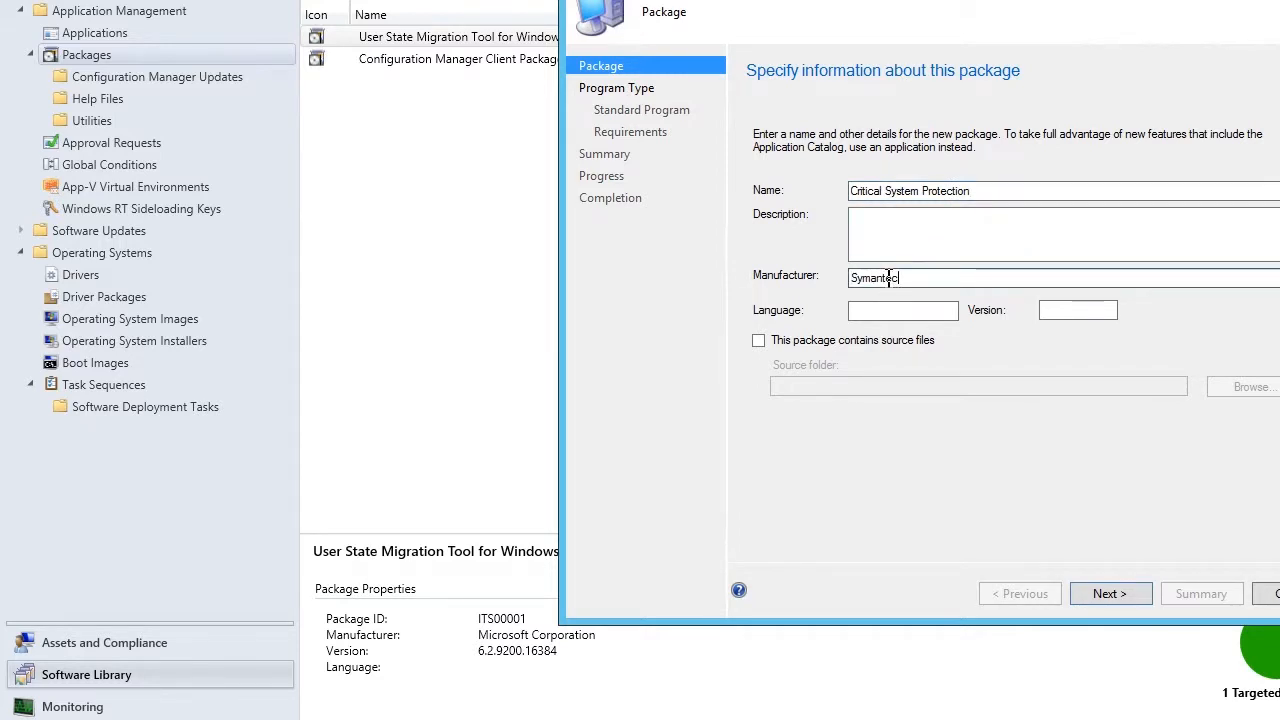
key(Tab)
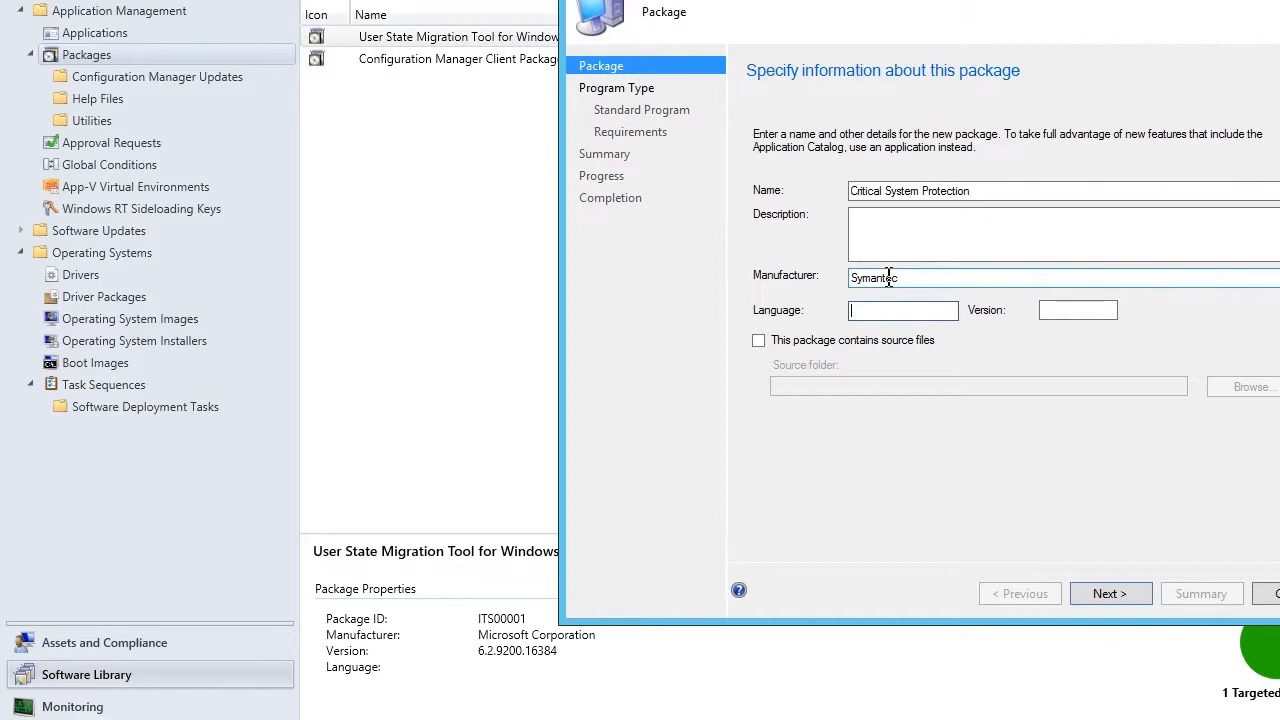
text(EN)
key(Tab)
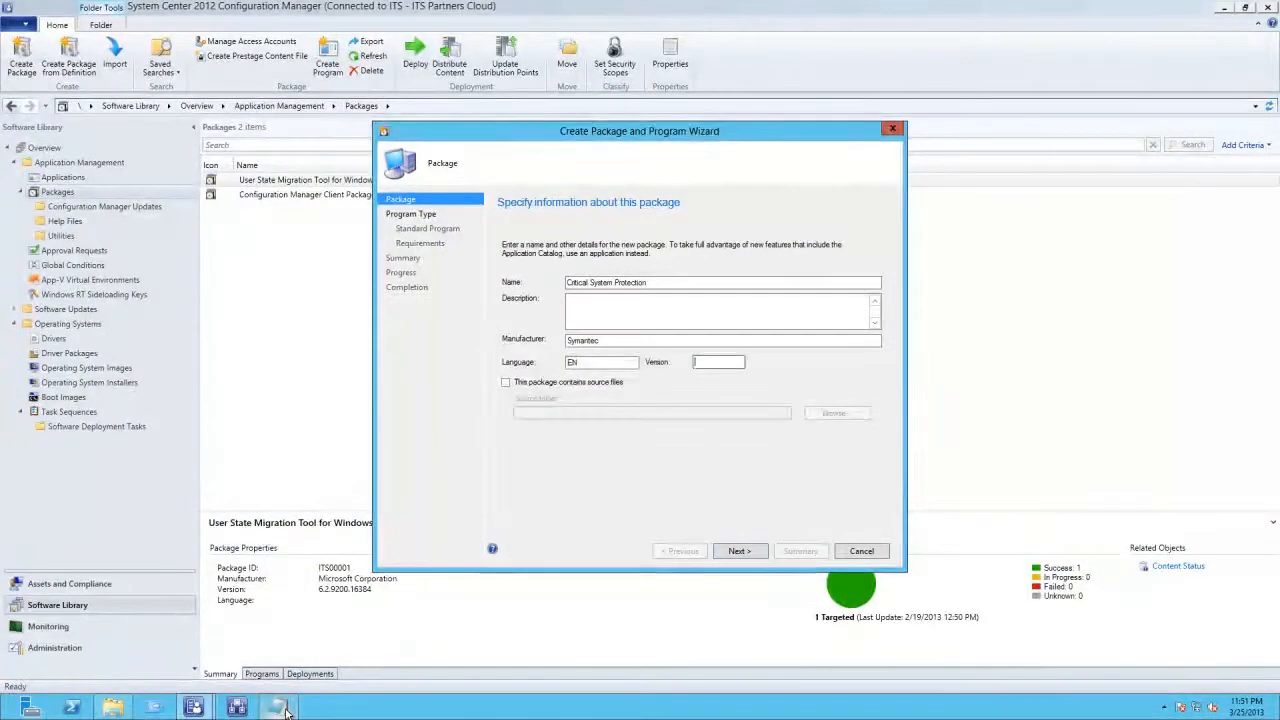
- Look up the CSP version in the MSI install string.txt note and set the package version to 5.2.9.568
click(279, 708)
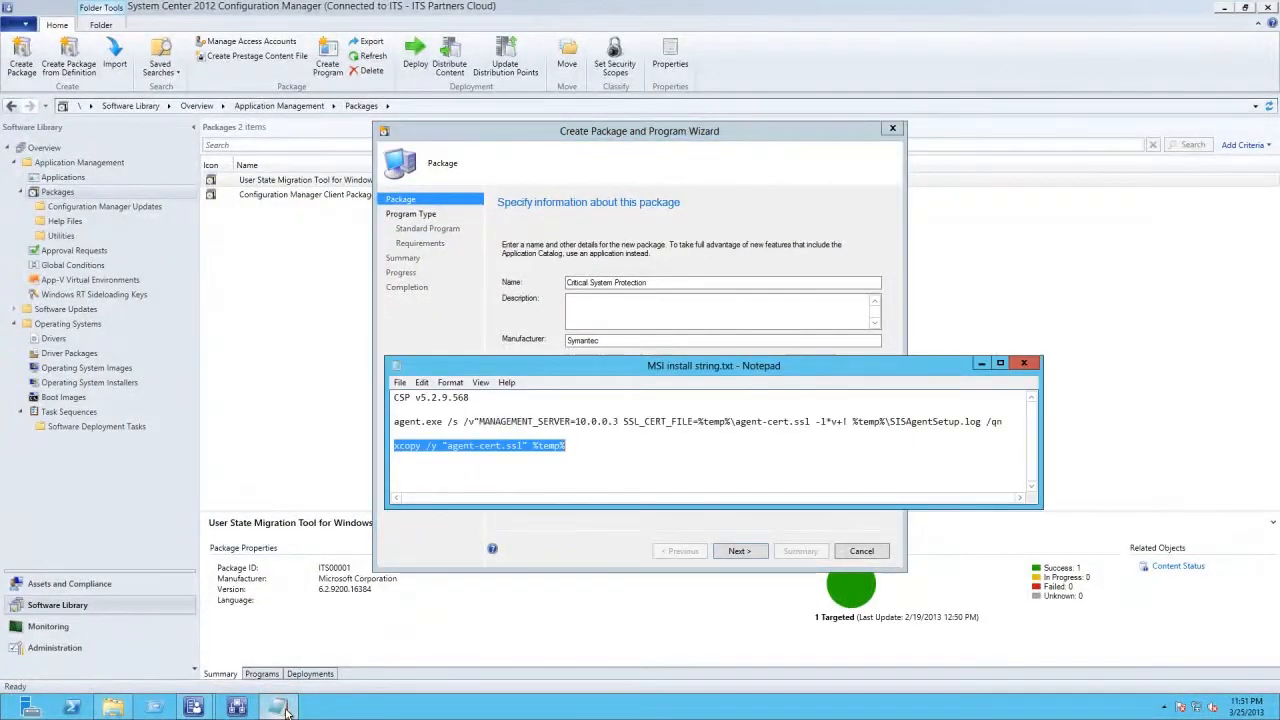
click(671, 328)
click(709, 362)
text(5.2)
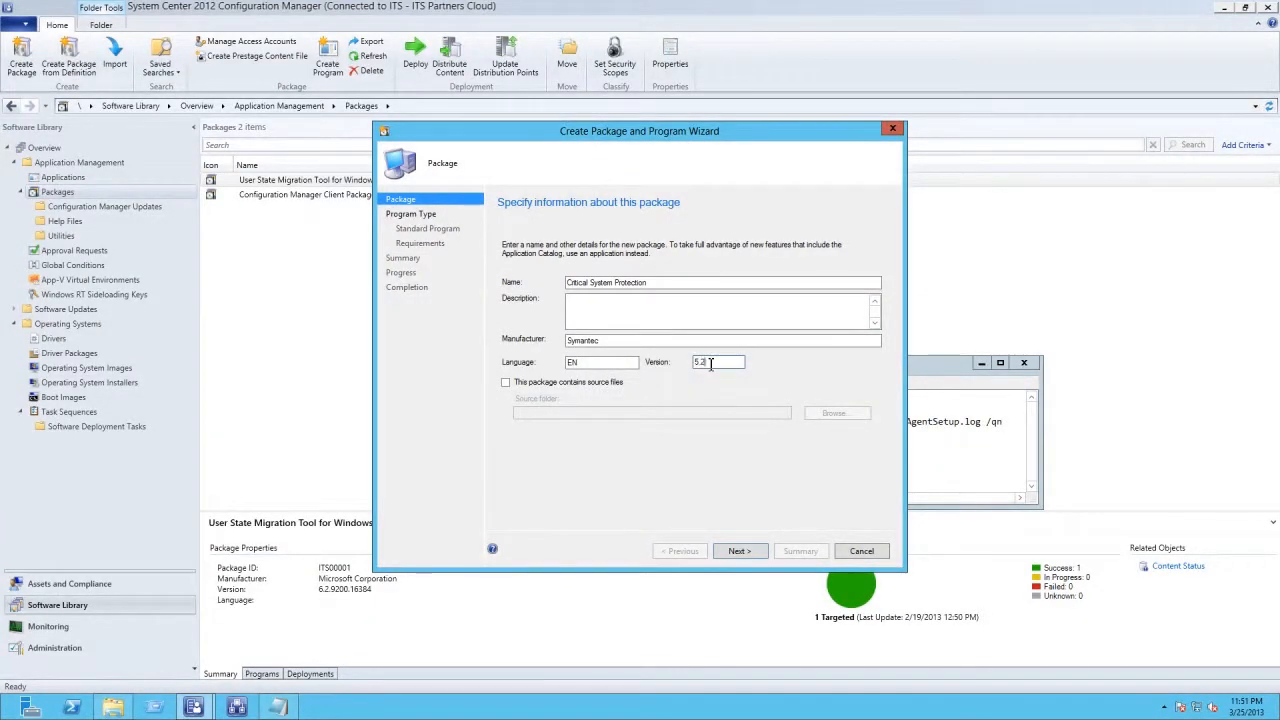
text(.9.568)
- Mark the package as containing source files, set the source folder to \\cfgmgr1\packageSource\packages\Symantec\CSP, and continue to the program type
click(516, 392)
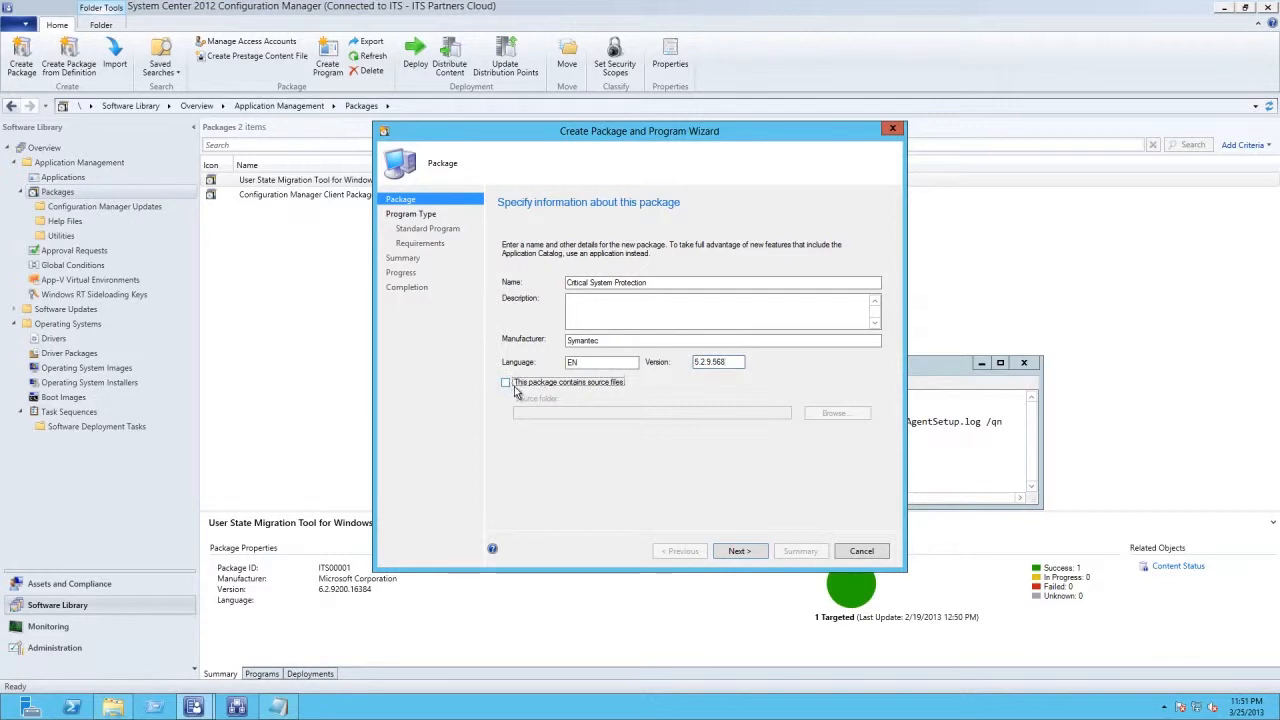
click(516, 392)
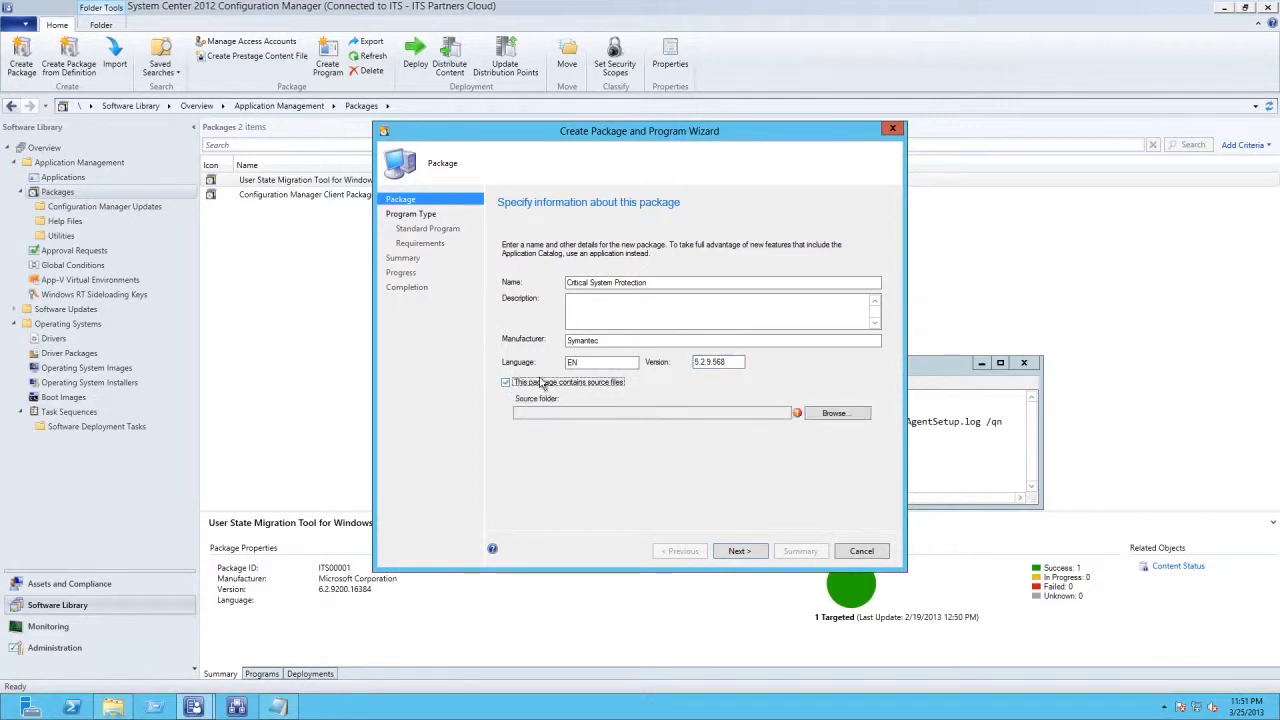
click(626, 410)
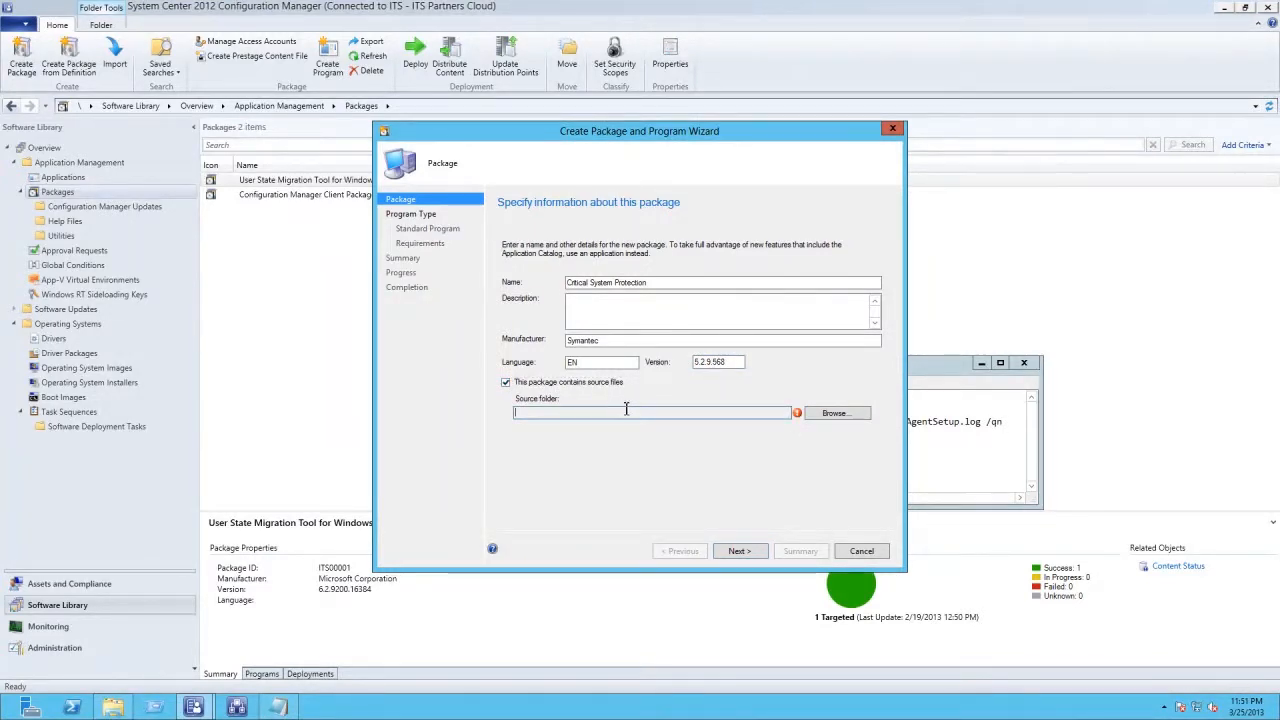
click(835, 413)
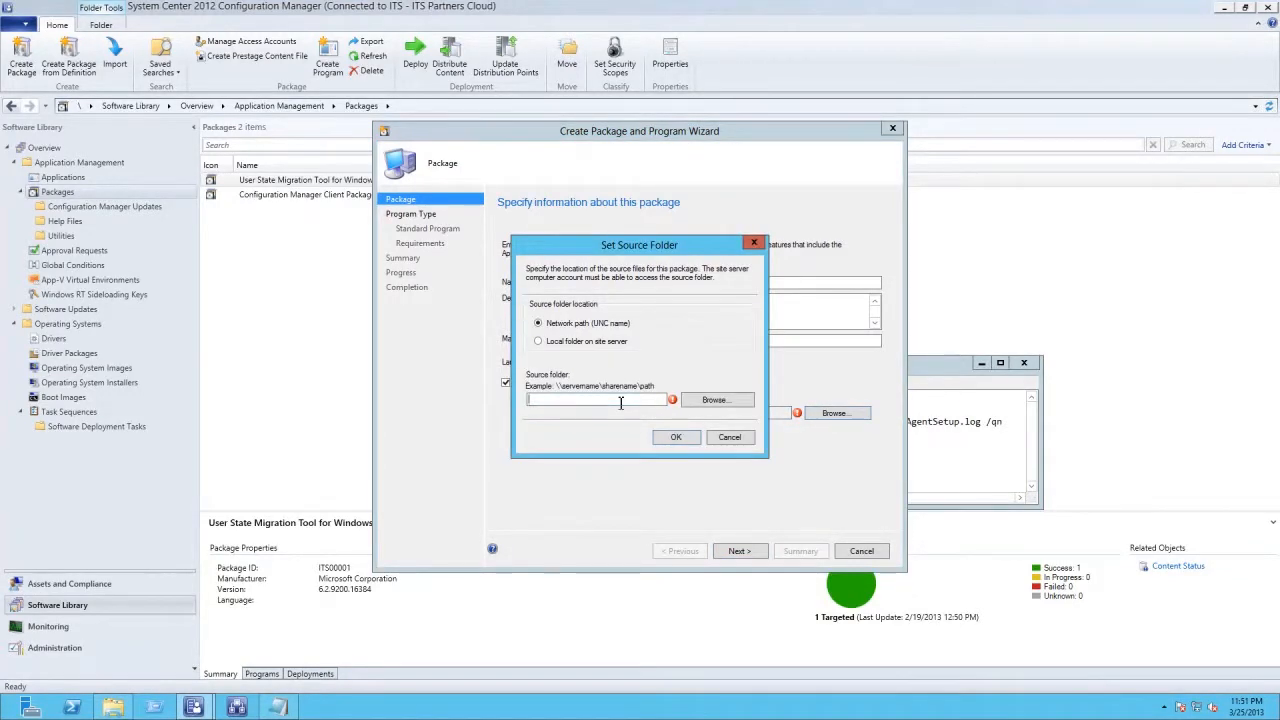
key(ctrl+v)
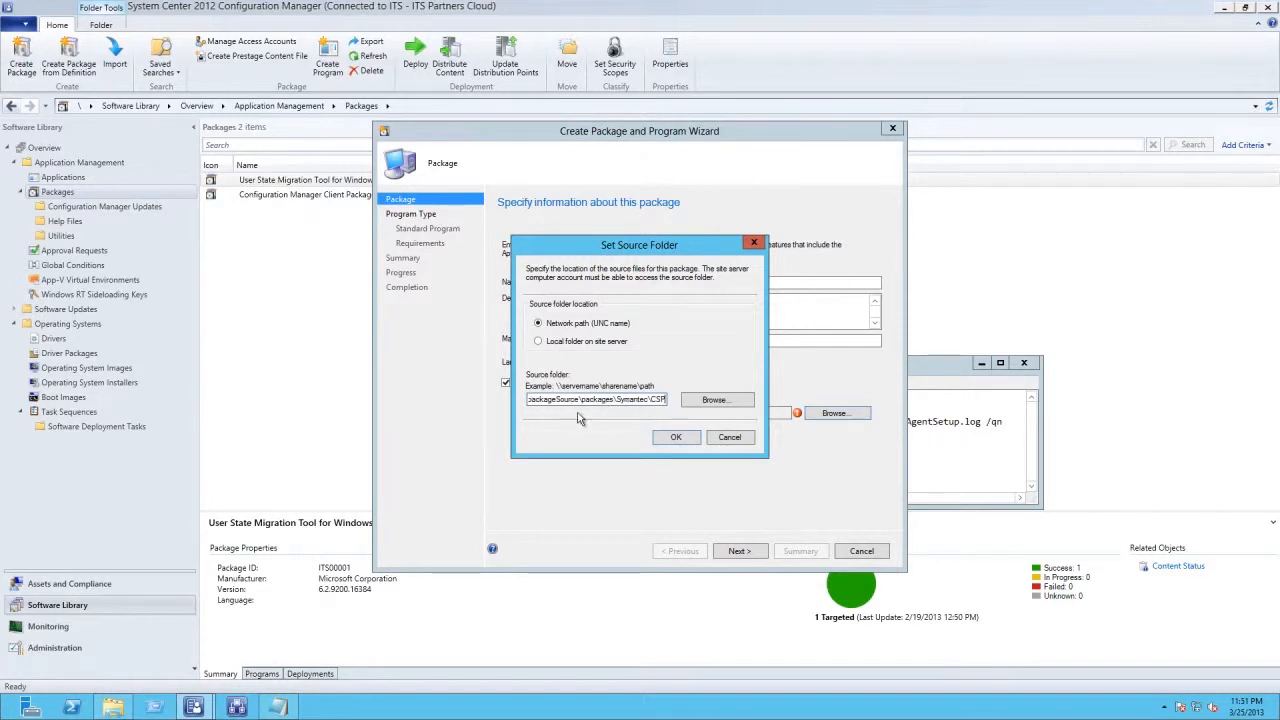
click(675, 438)
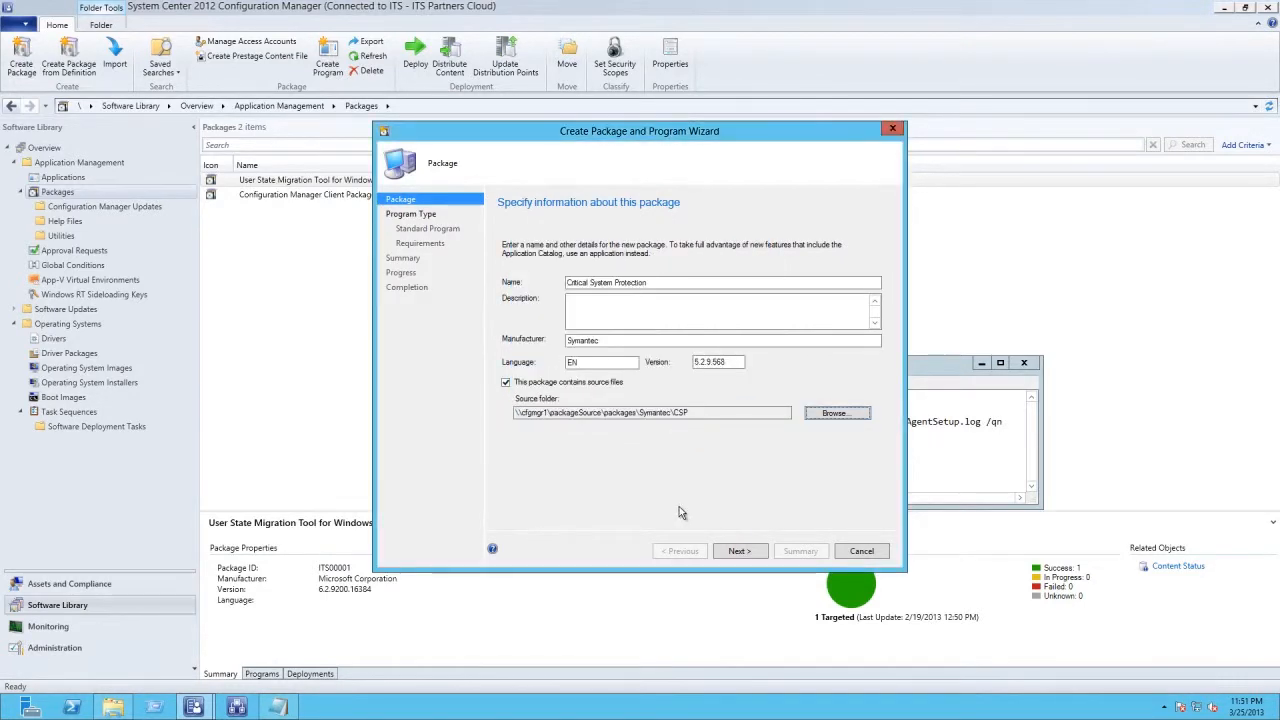
click(741, 552)
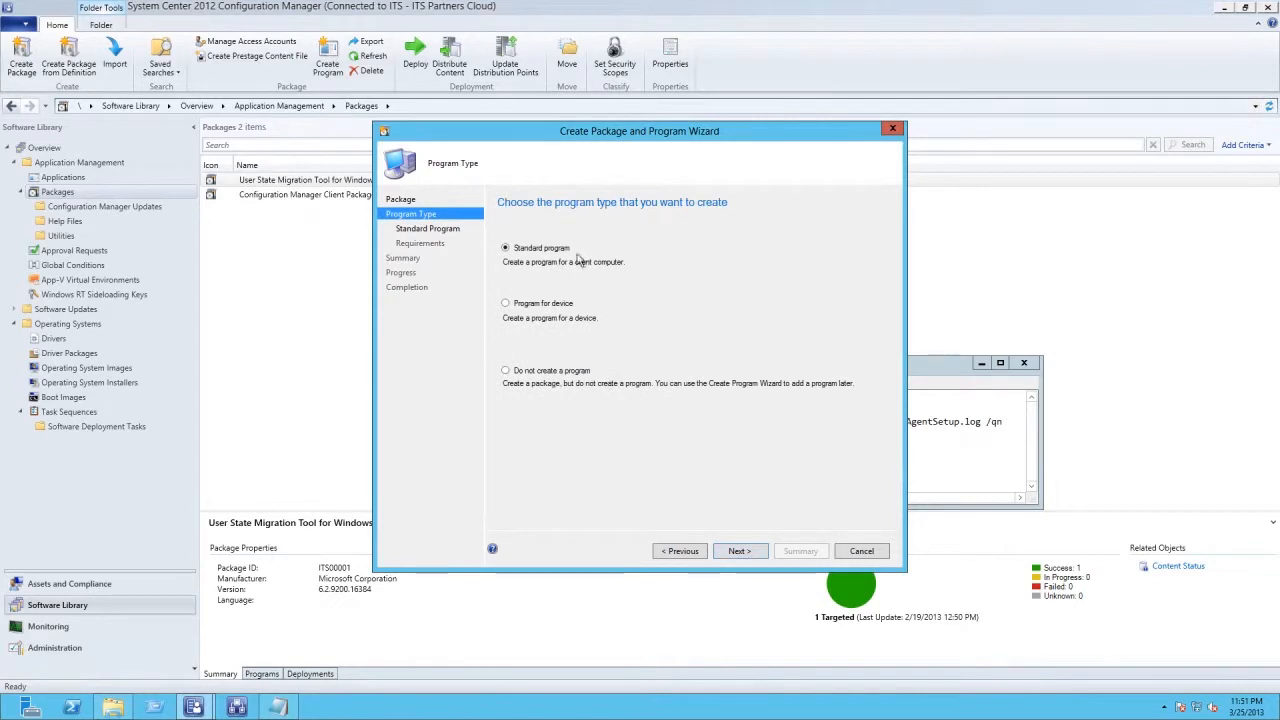
- Accept the standard program type and name the program Install Critical System Protection
click(736, 552)
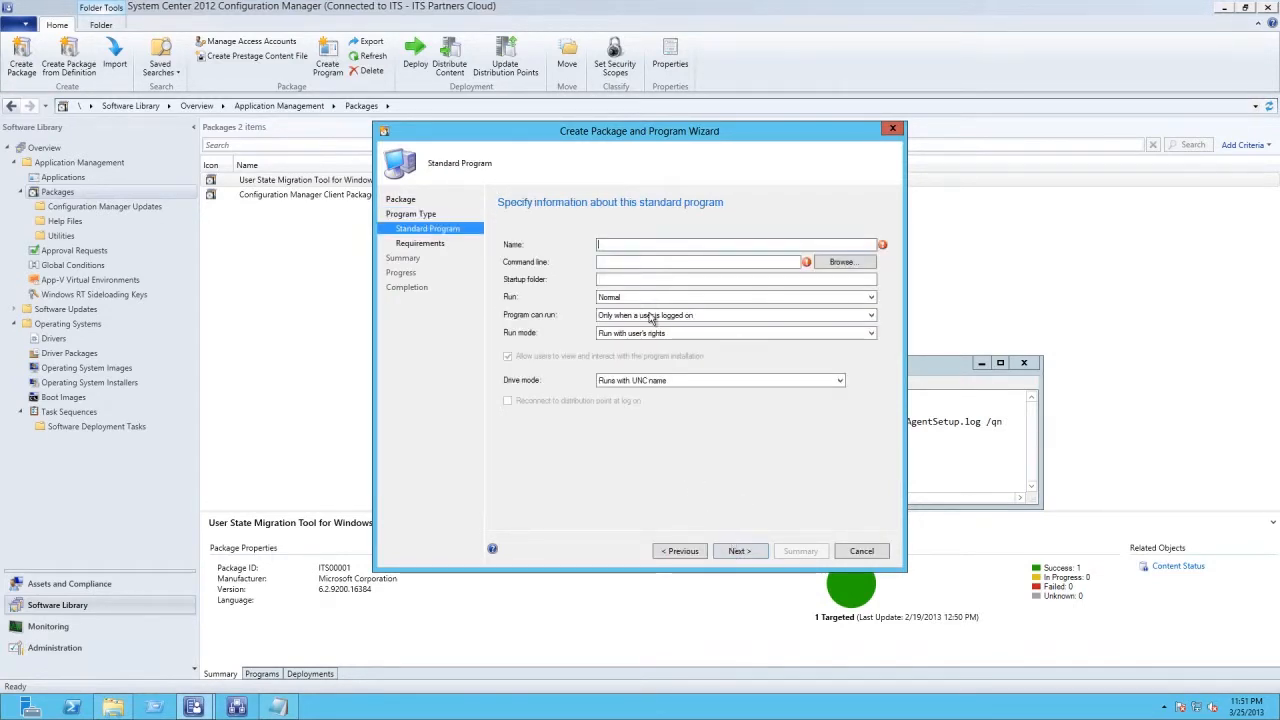
text(Ins)
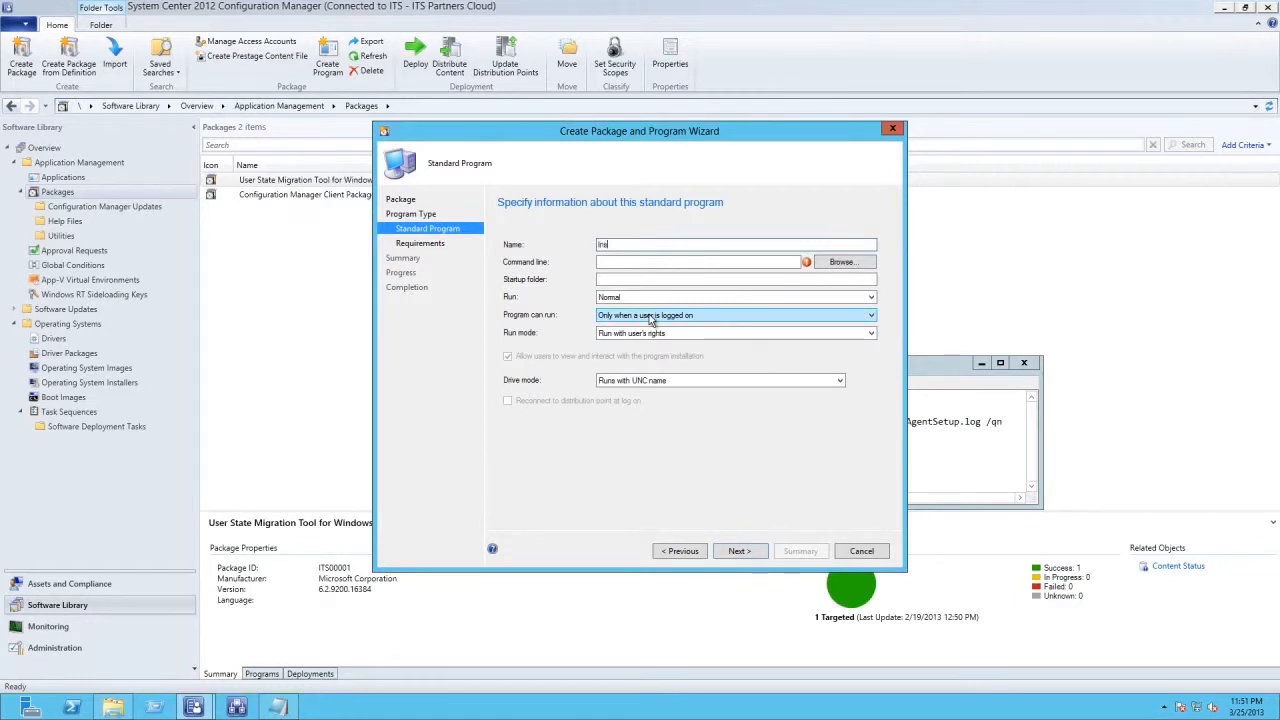
text(tall Critical System Protection)
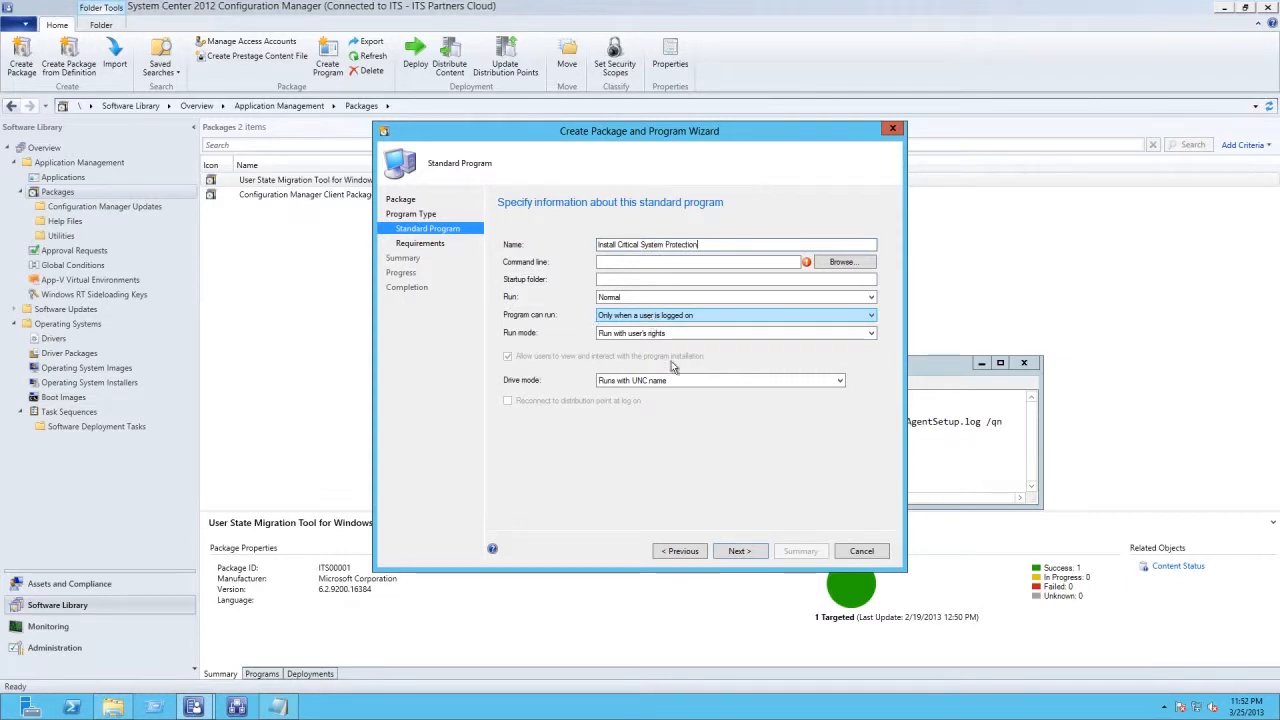
- Set the program's command line to the full agent.exe install string copied from MSI install string.txt in Notepad
click(679, 264)
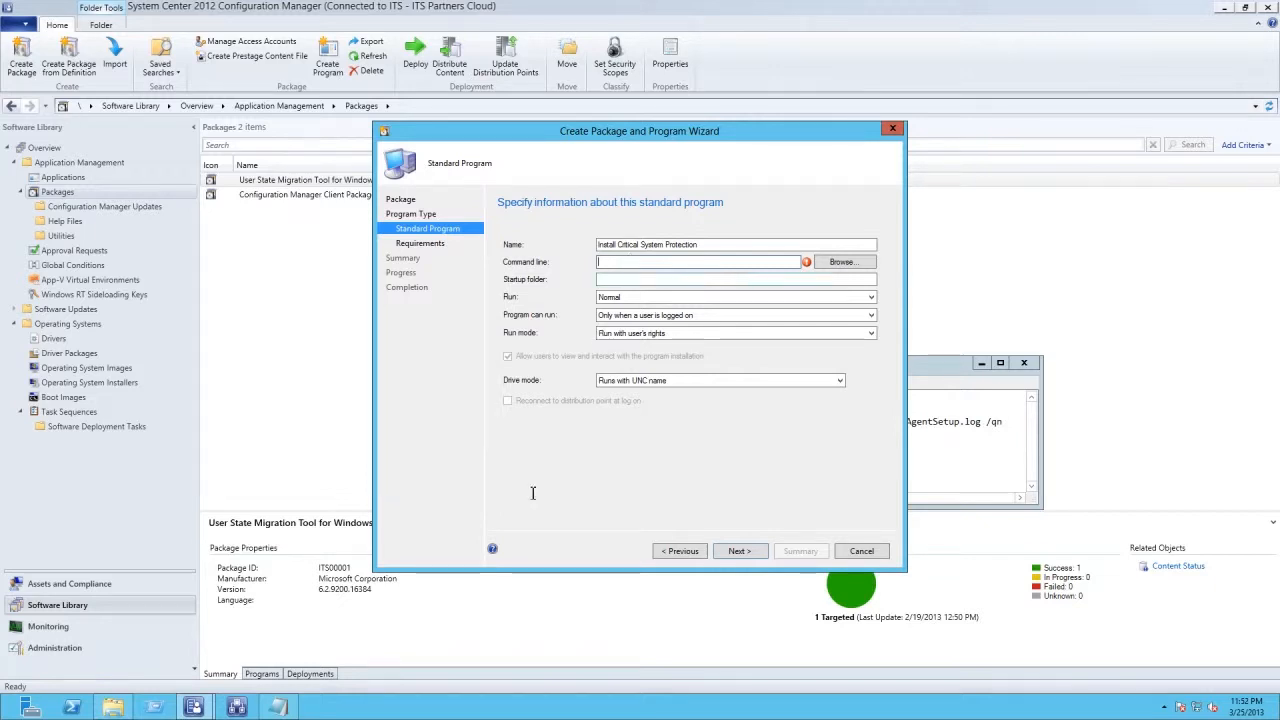
click(278, 707)
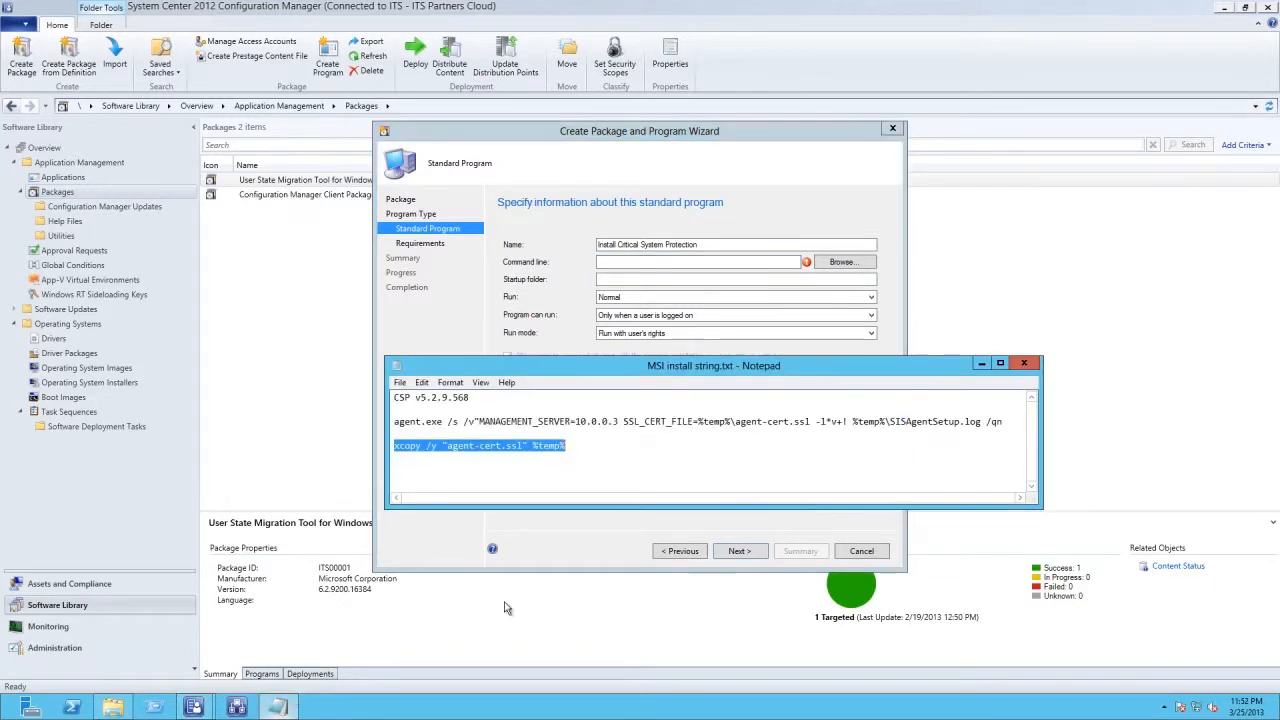
click(406, 422)
drag(395, 422, 826, 438)
click(823, 438)
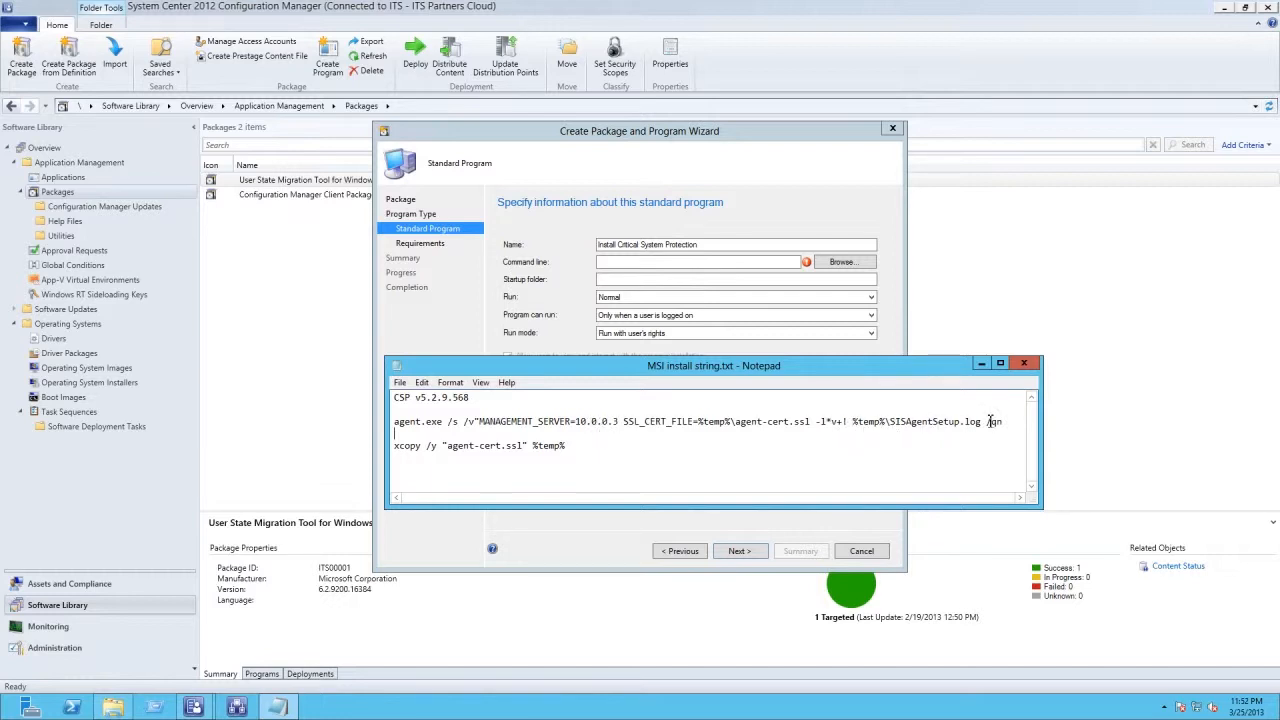
drag(1003, 424, 396, 424)
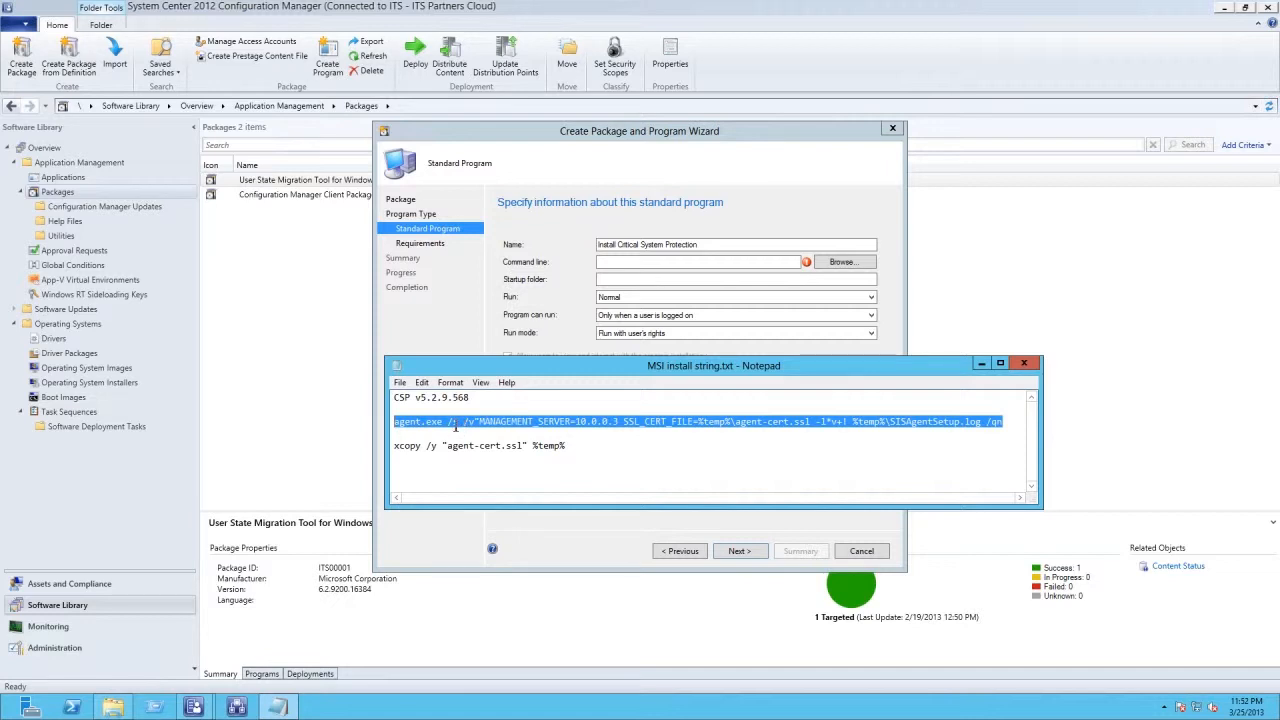
right_click(578, 428)
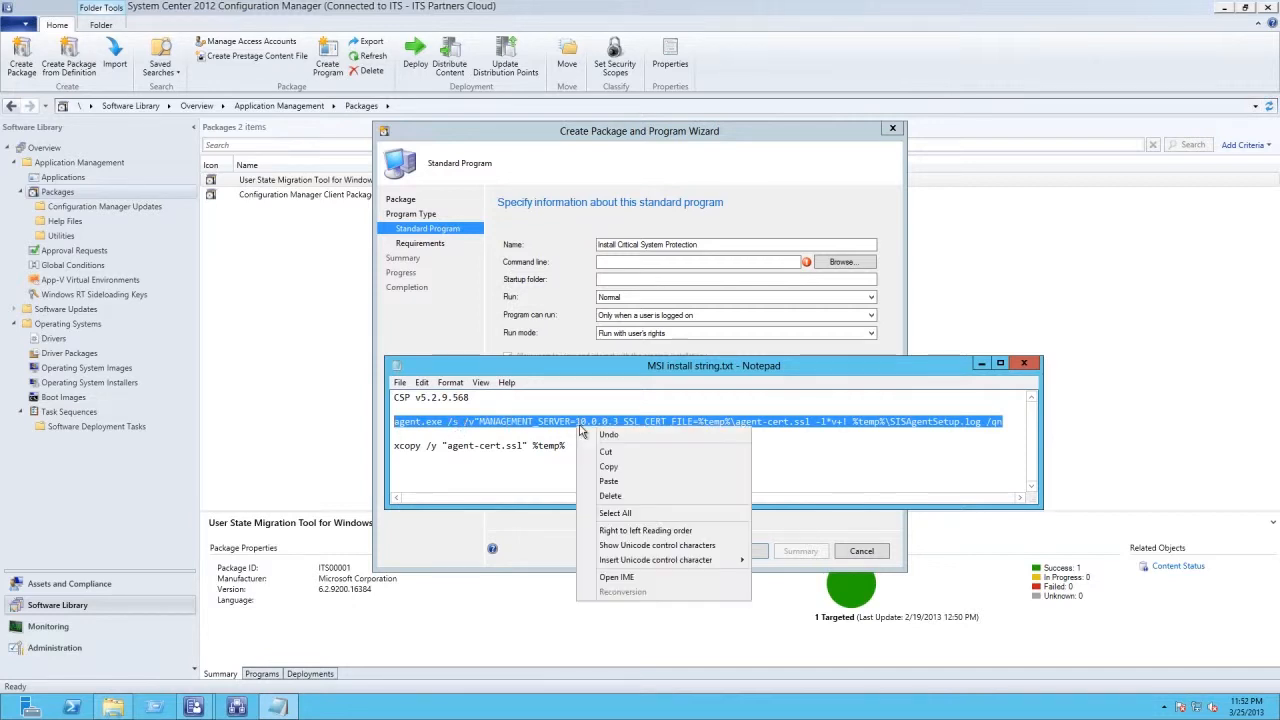
click(609, 467)
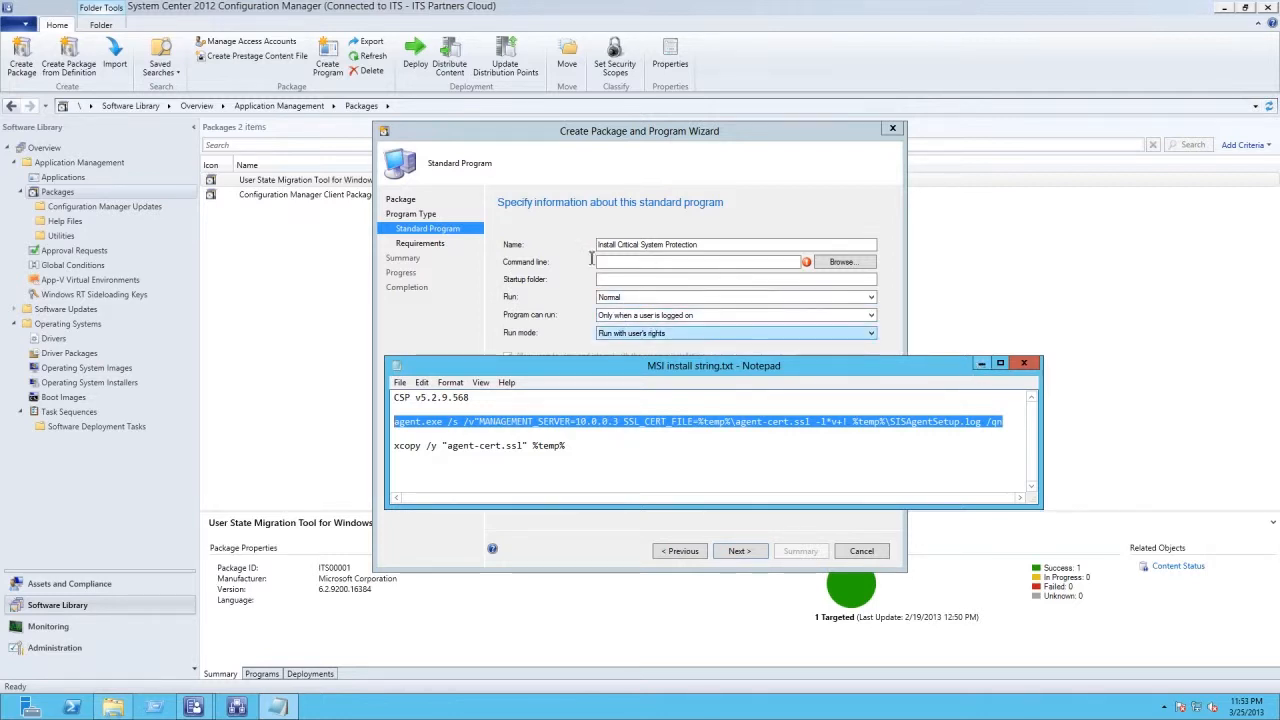
click(612, 263)
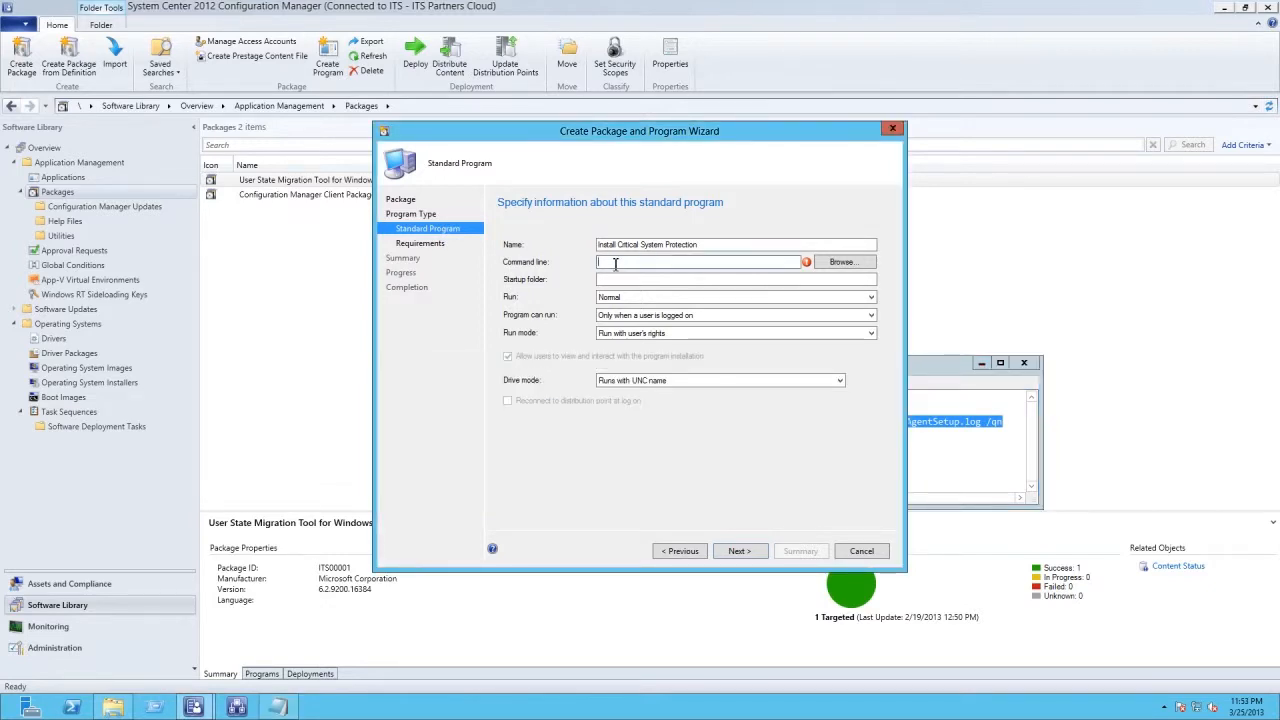
key(ctrl+v)
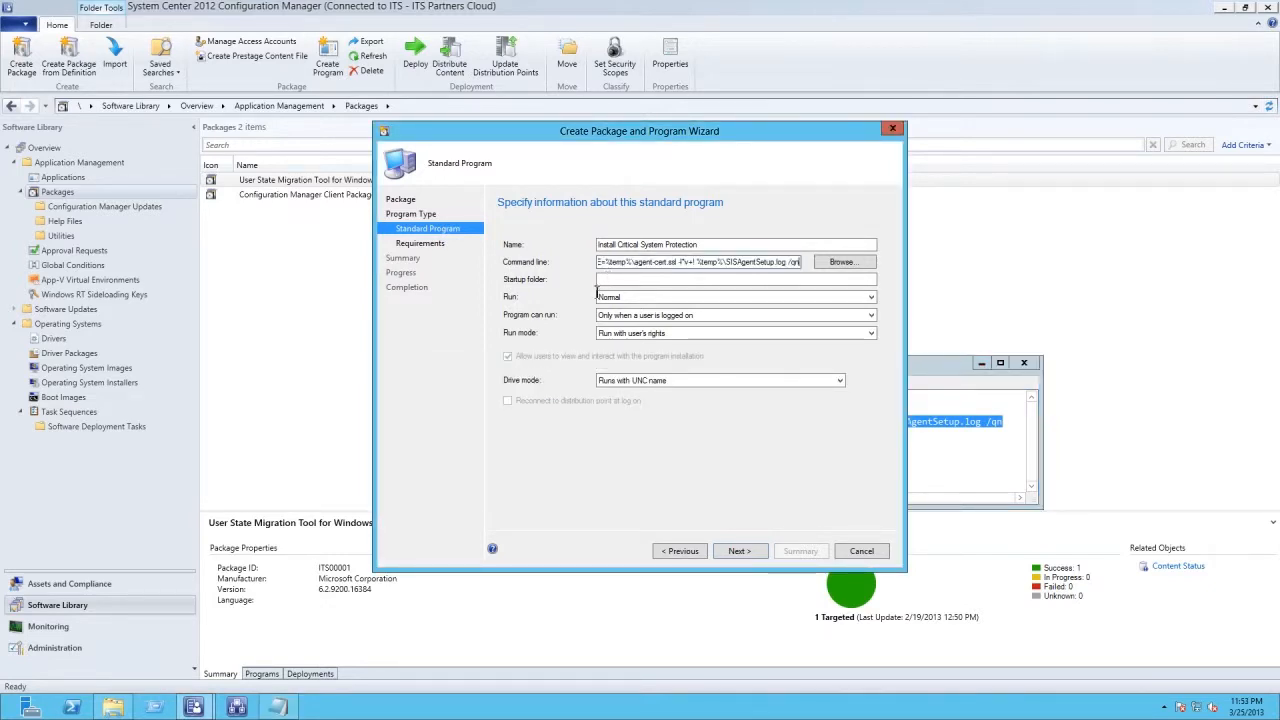
- Allow the program to run whether or not a user is logged on, set its estimated disk space to 50 MB, and proceed to the summary
click(620, 320)
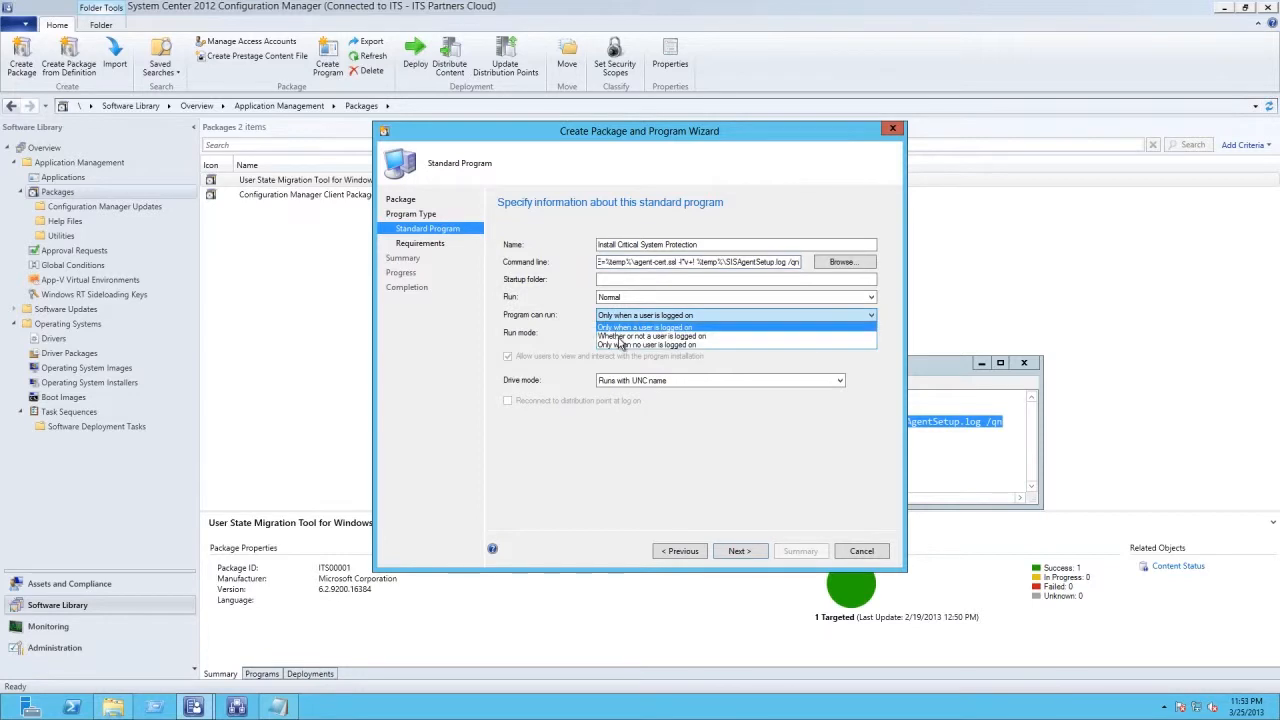
click(621, 336)
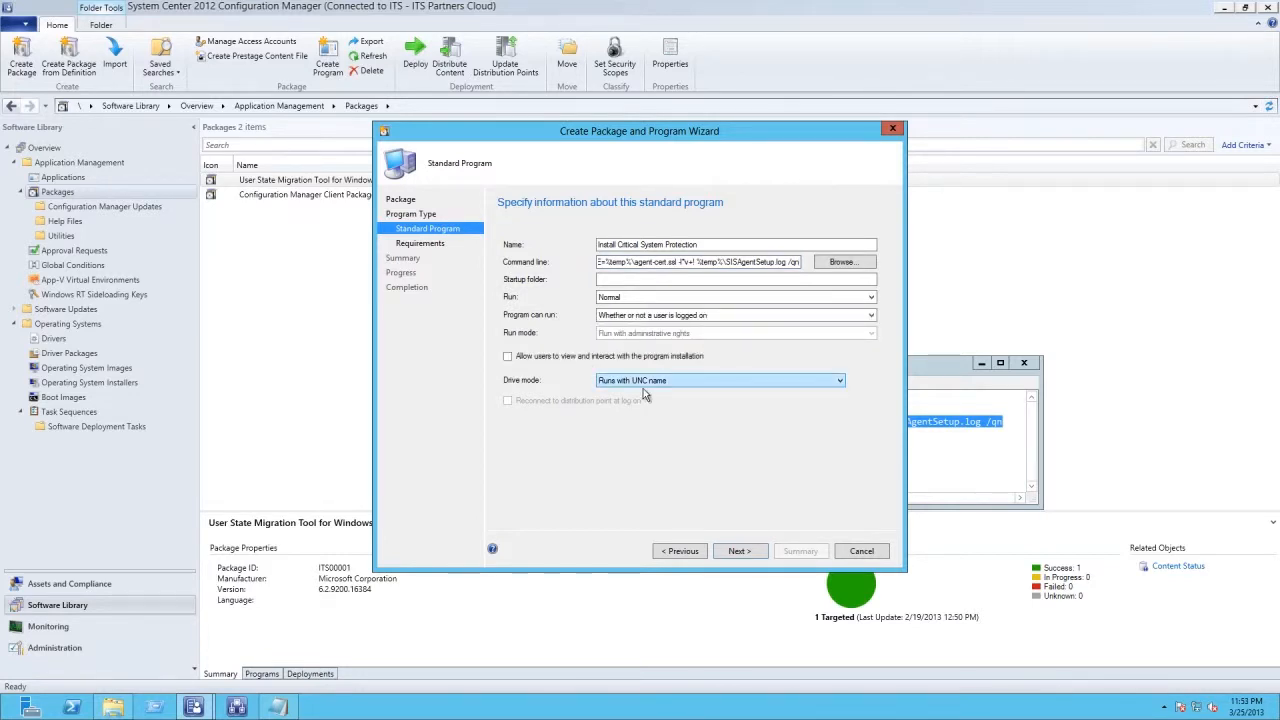
click(742, 556)
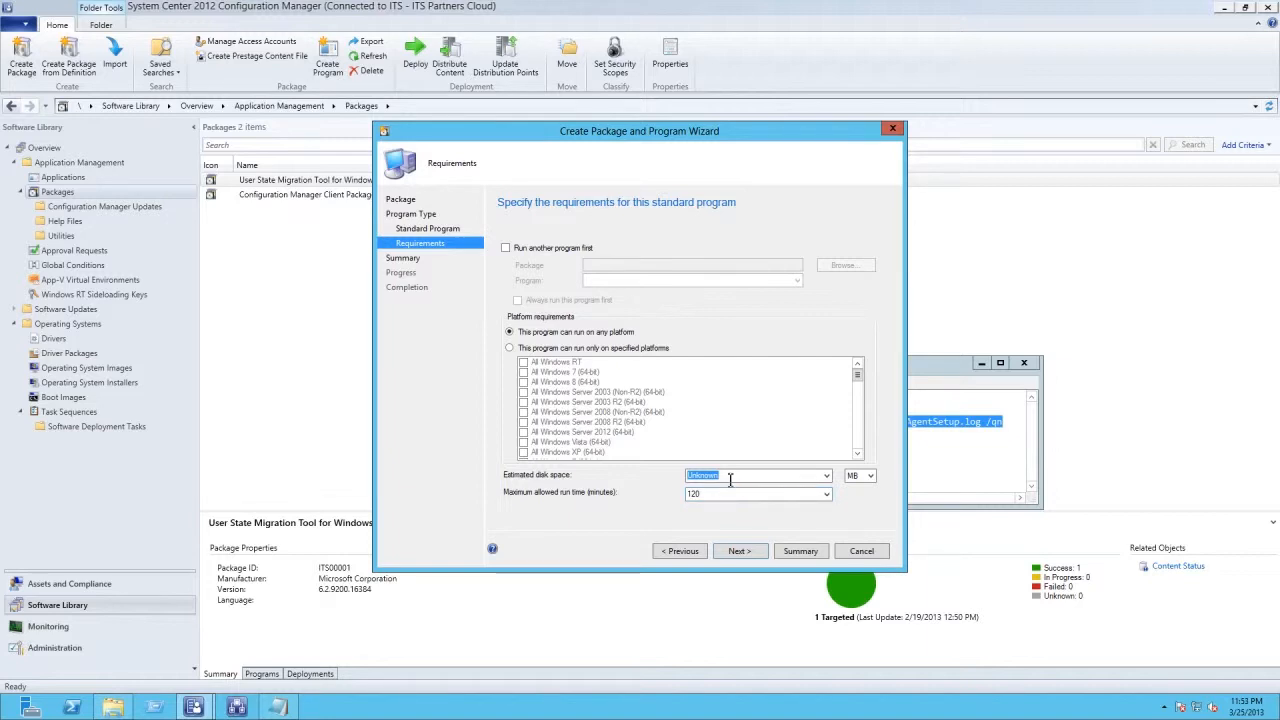
text(50)
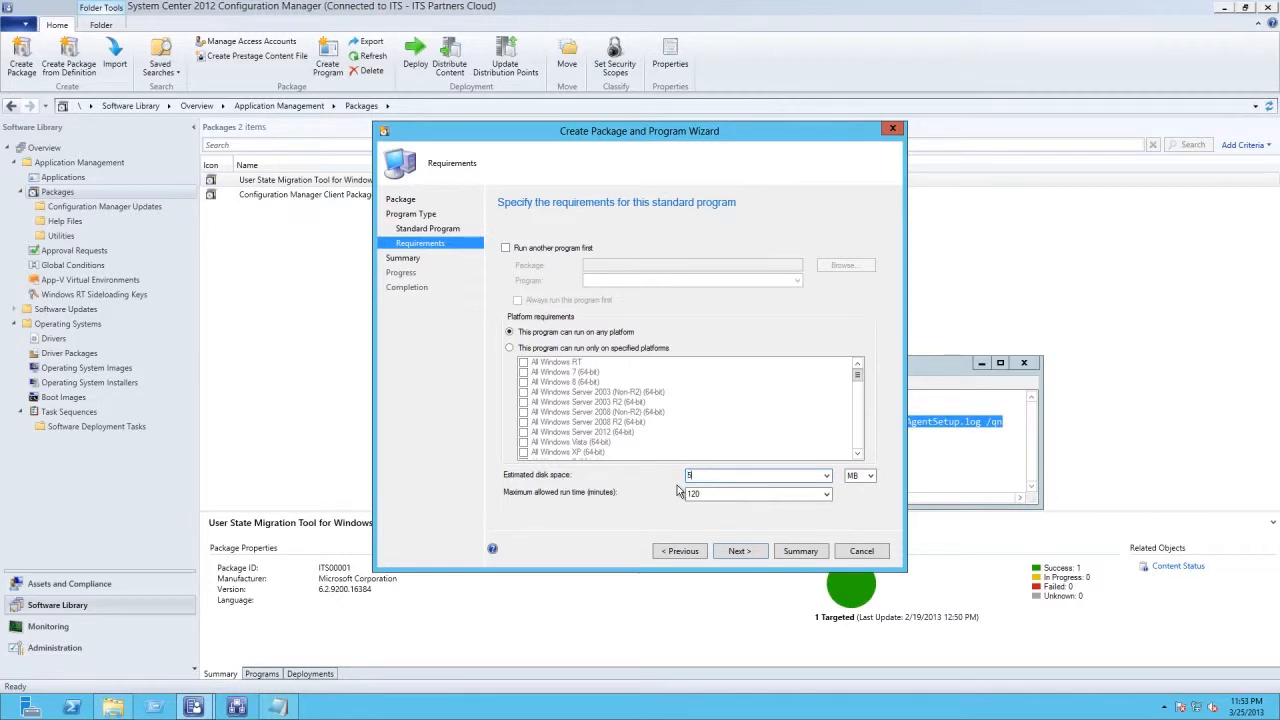
click(740, 551)
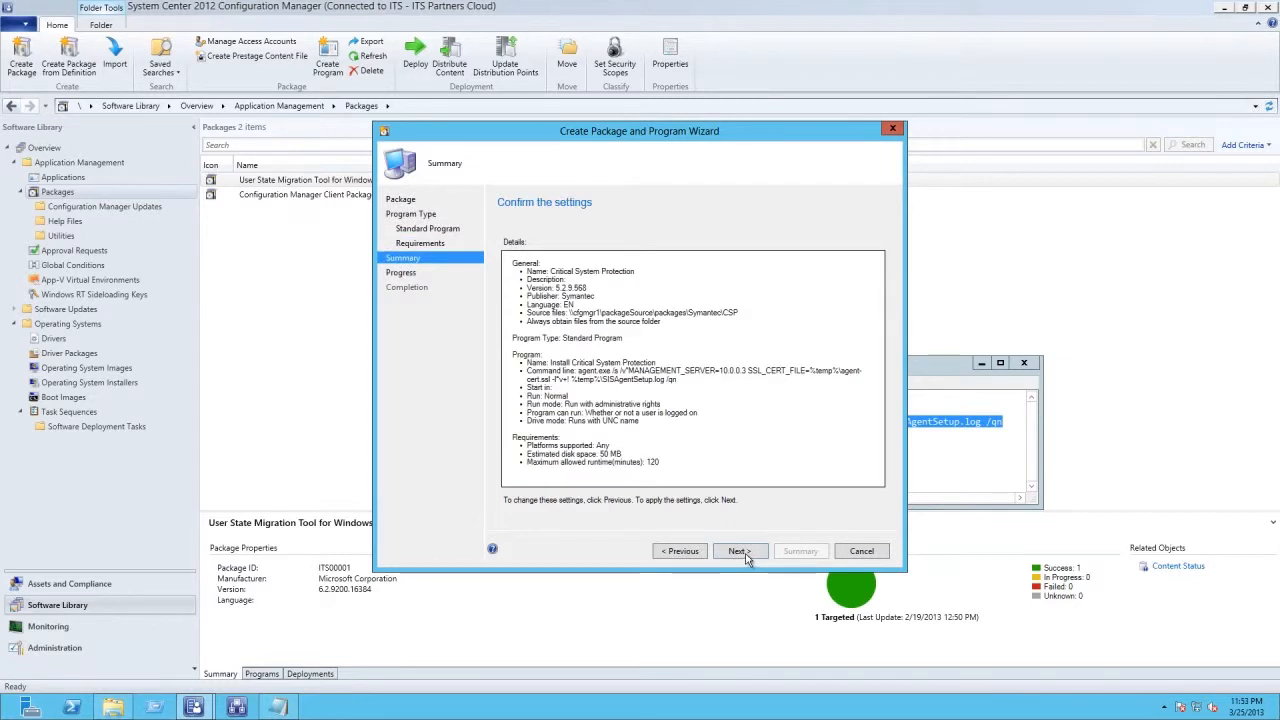
- Apply the confirmed settings to create the Critical System Protection package and program, review the completion details, and close the wizard
click(740, 552)
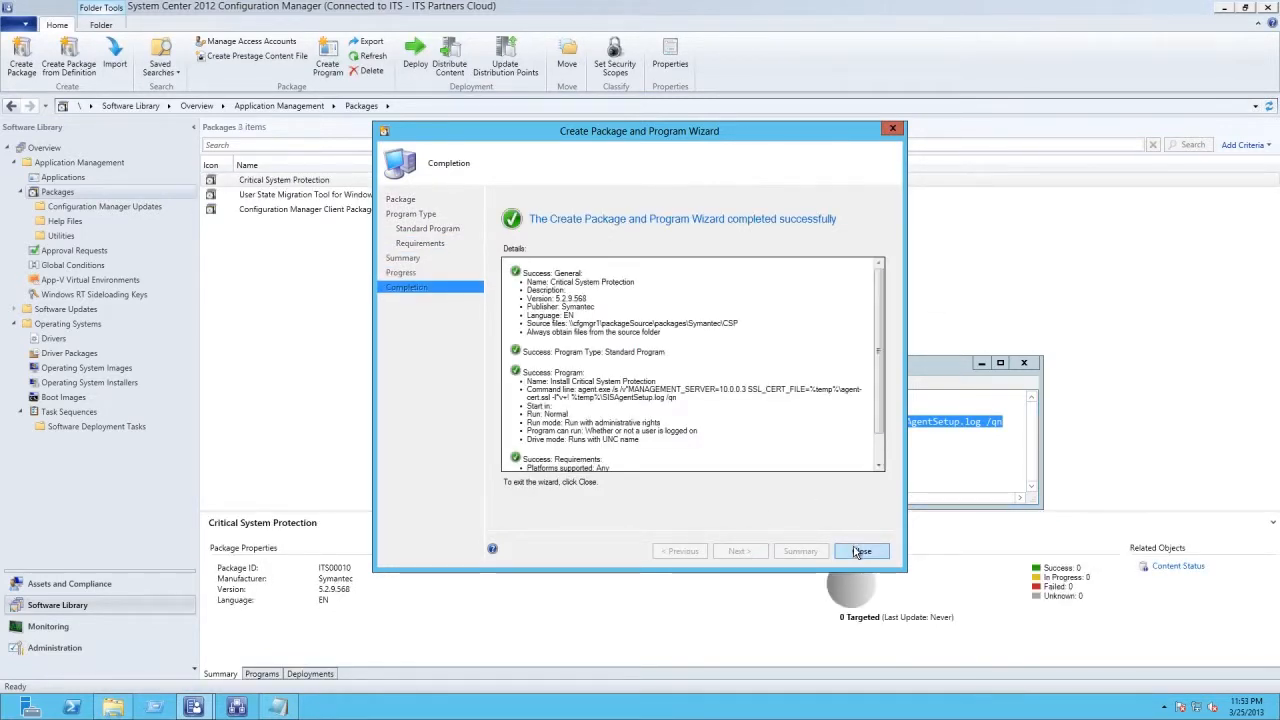
drag(880, 420, 879, 484)
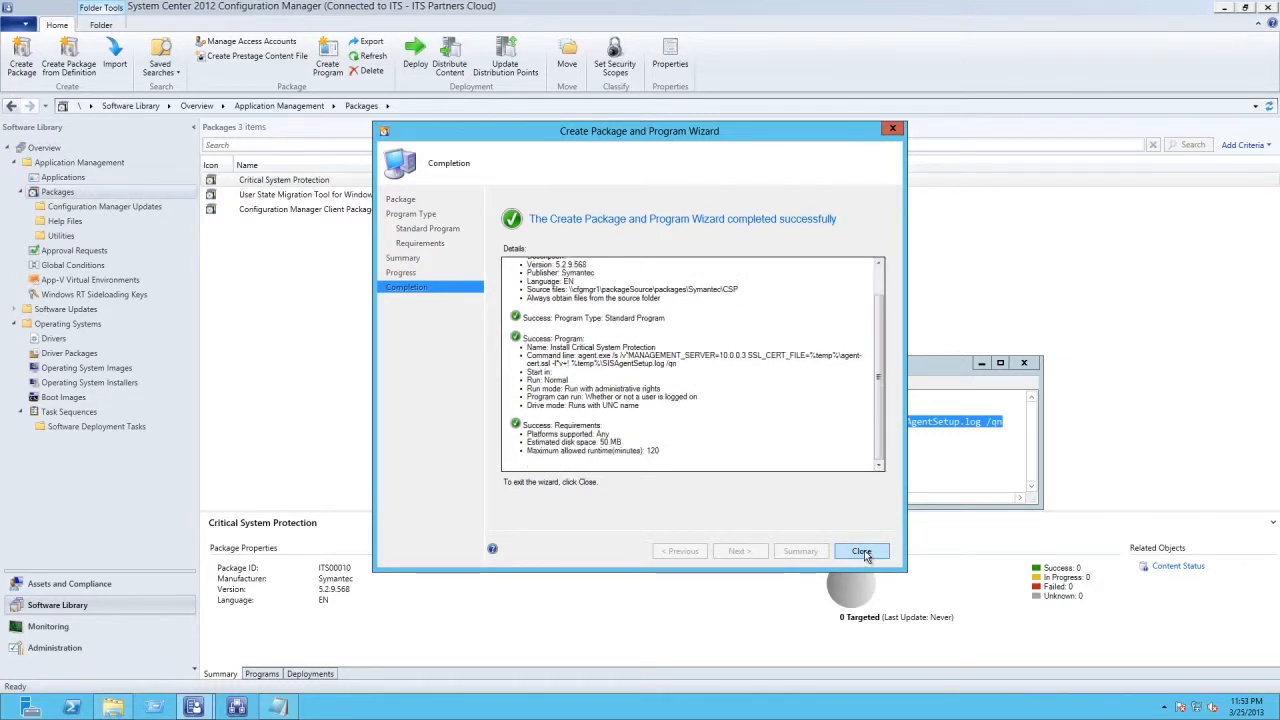
click(862, 552)
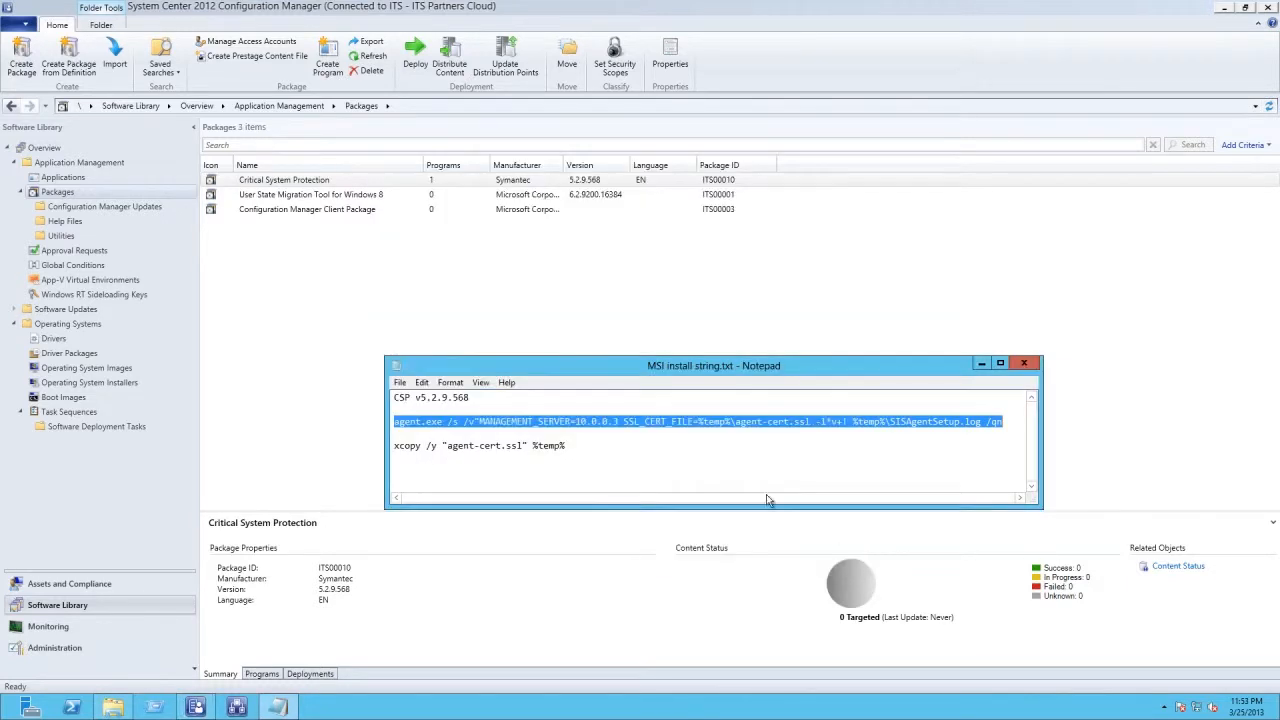
- Distribute the Critical System Protection package's content to the distribution point CFGMGR1.ITSLAB.CLOUD
right_click(312, 182)
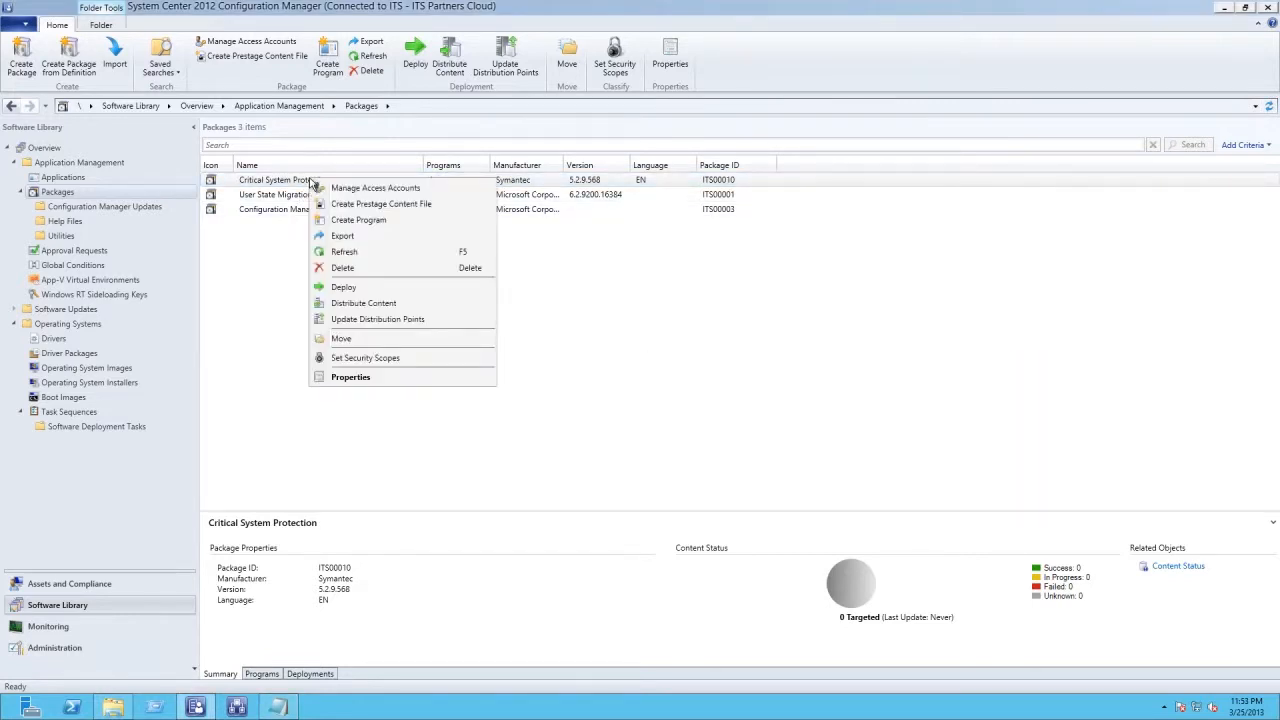
click(337, 306)
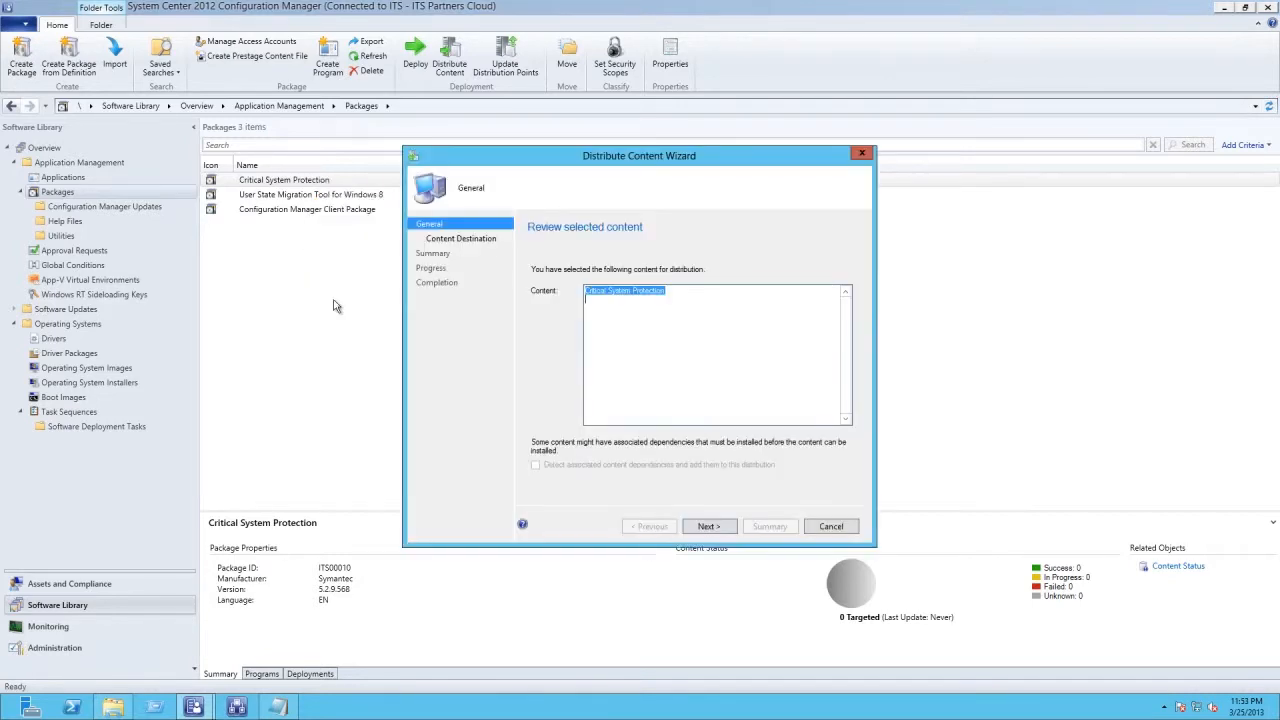
click(701, 530)
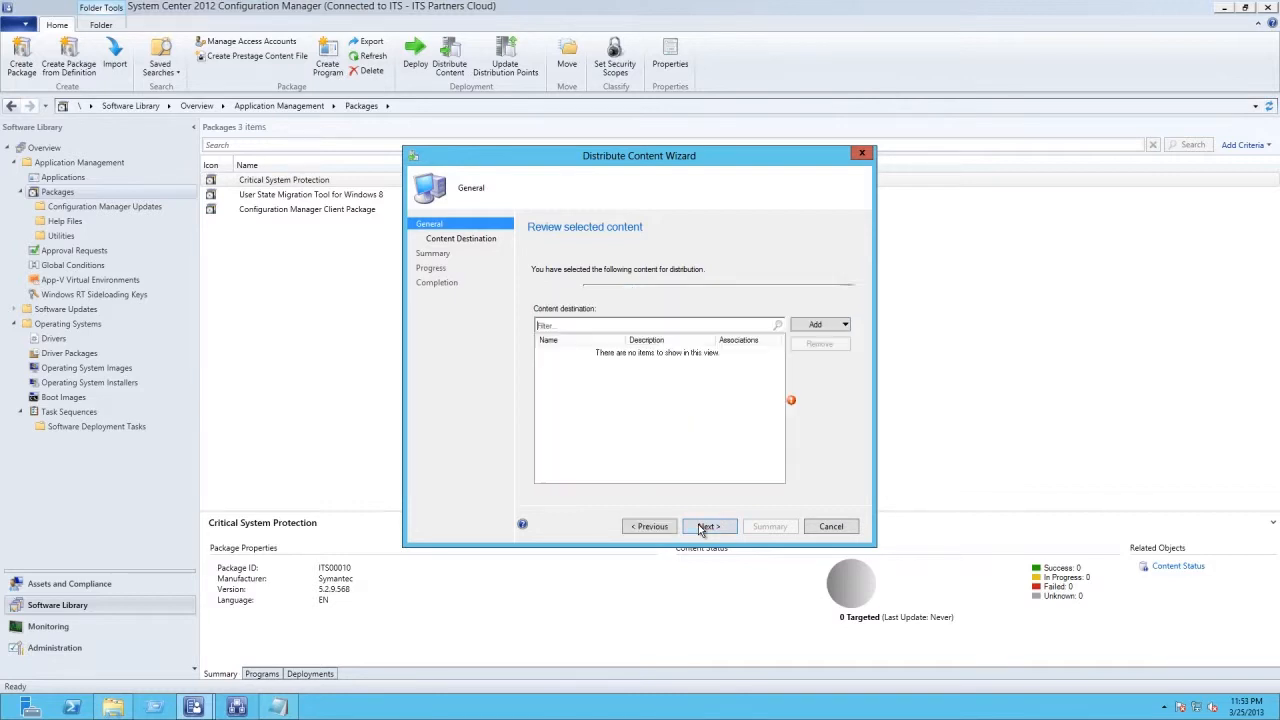
click(815, 326)
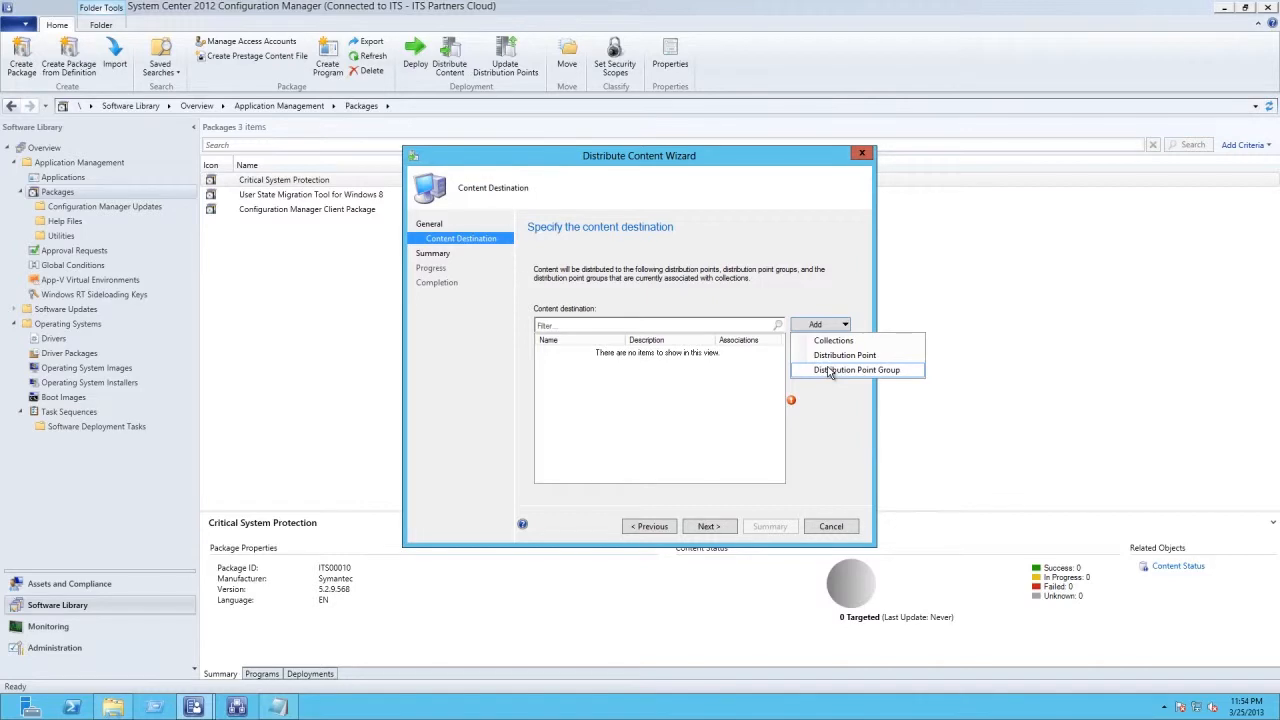
click(833, 357)
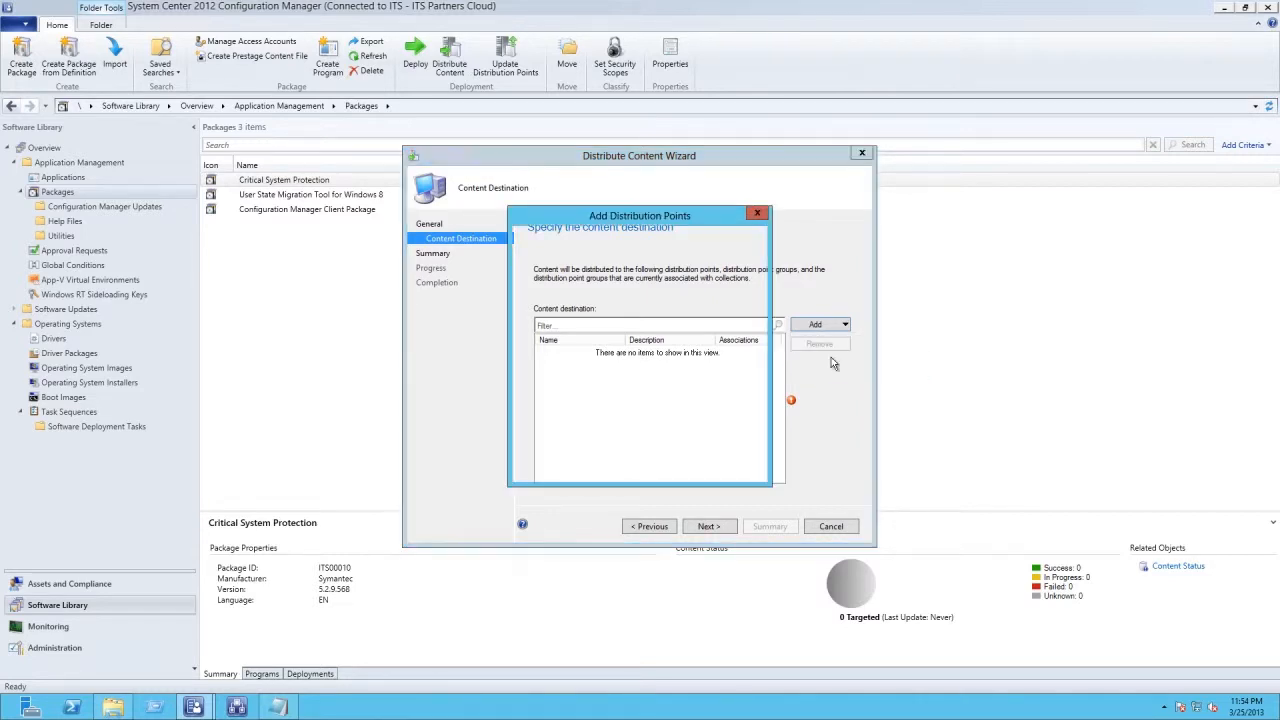
click(532, 328)
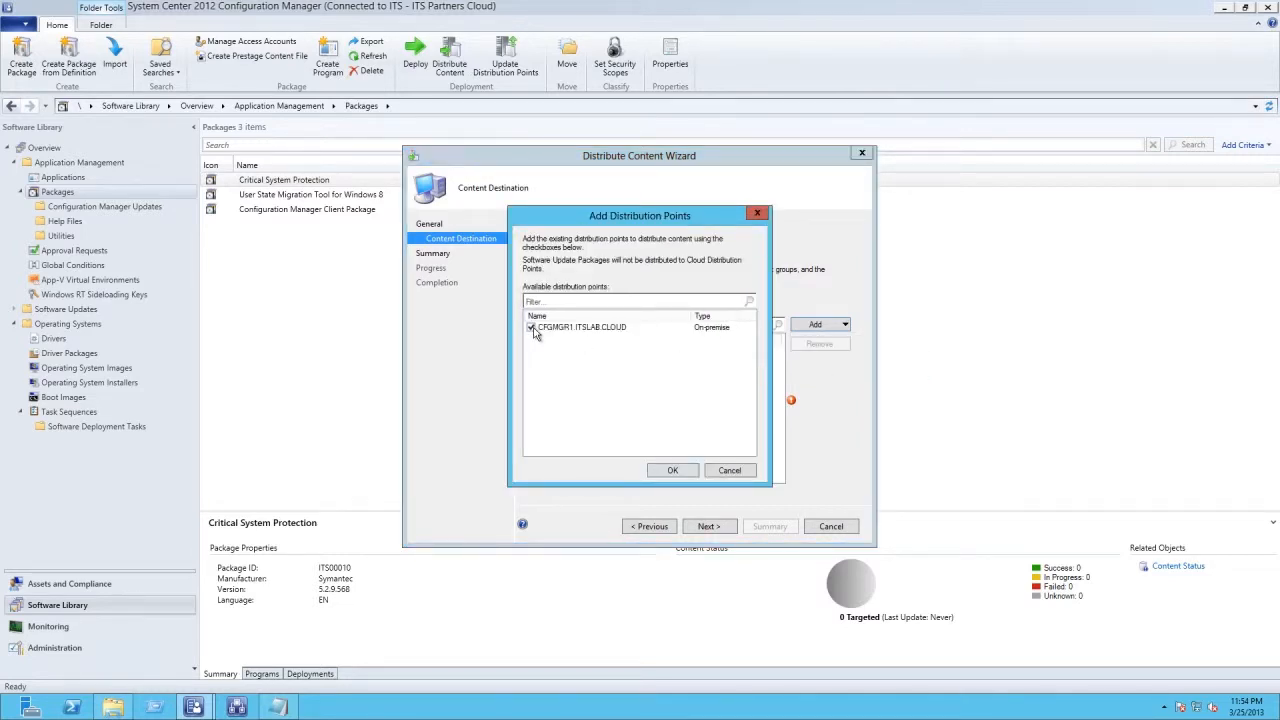
click(671, 471)
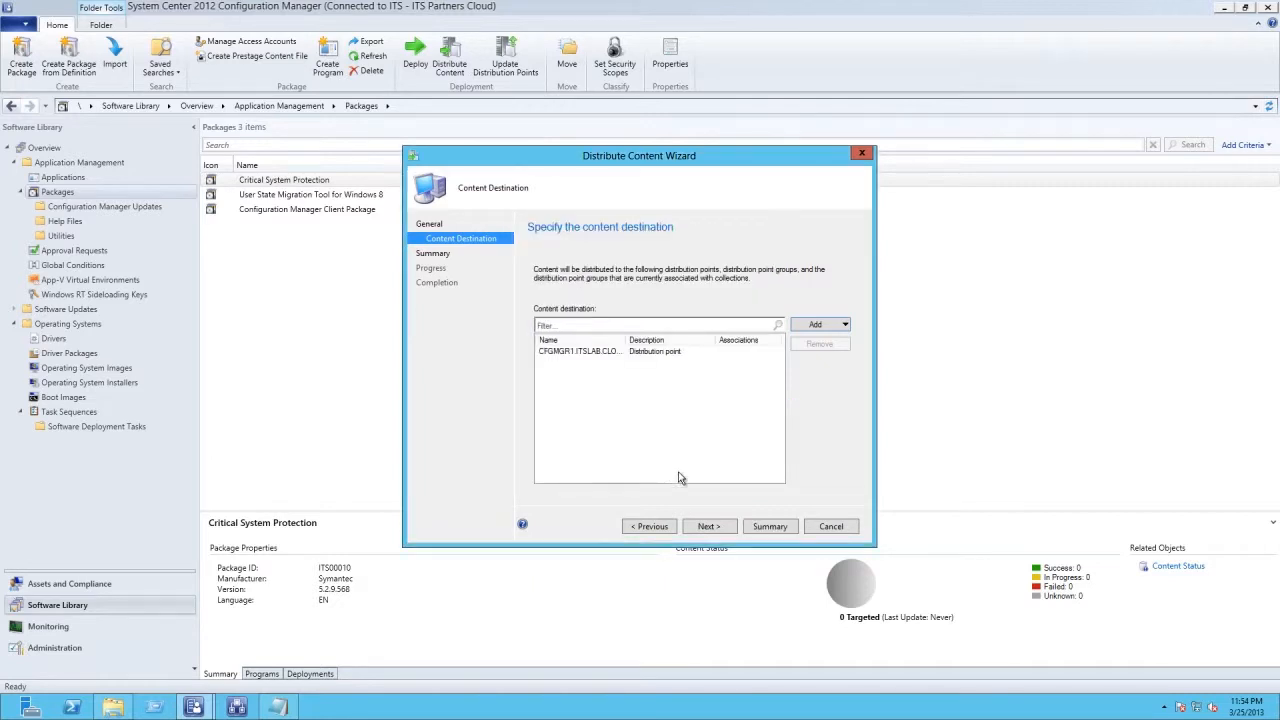
click(718, 530)
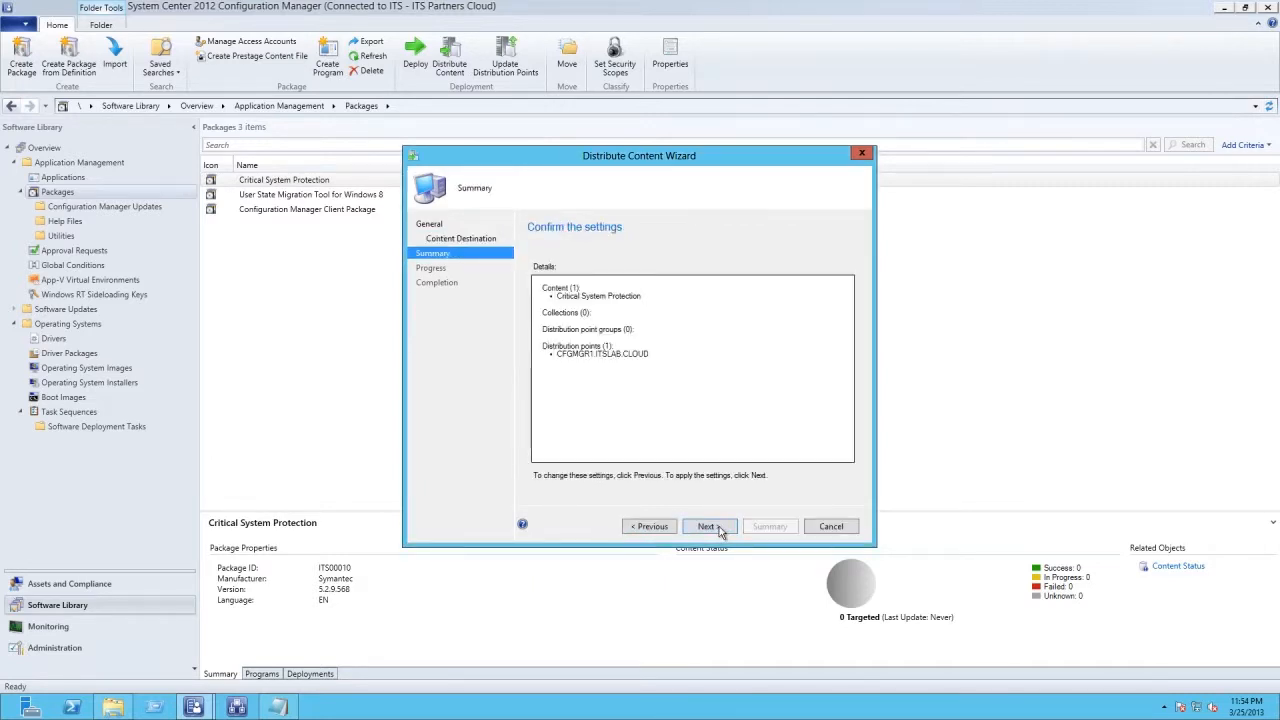
click(719, 529)
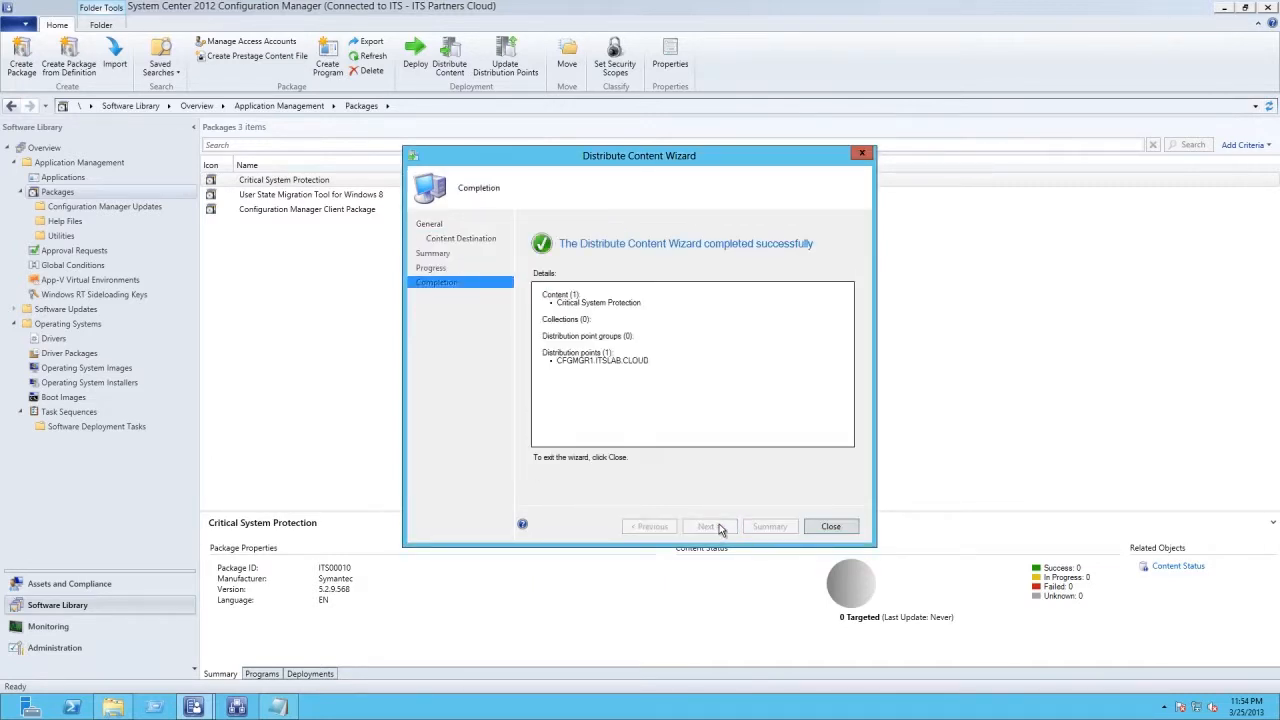
click(822, 527)
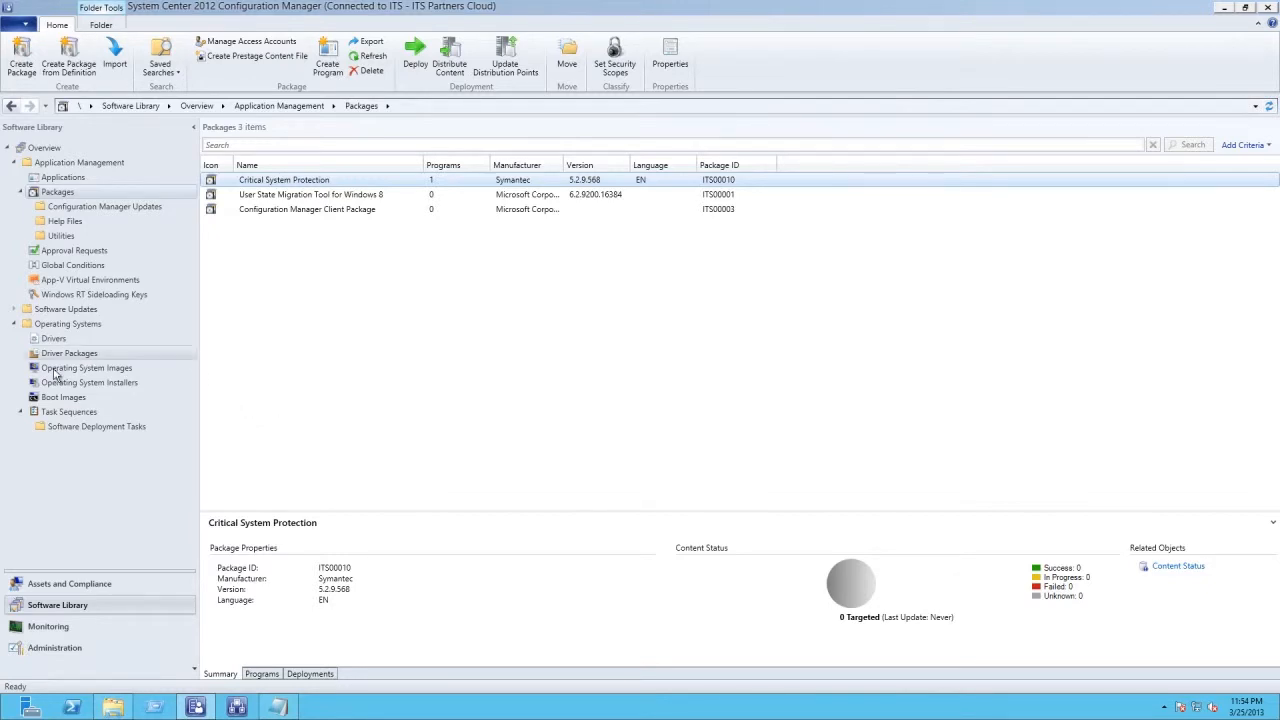
- Start a device collection named Deploy Critical System Protection in the Packages folder of Device Collections, with All Systems as limiting collection
click(77, 586)
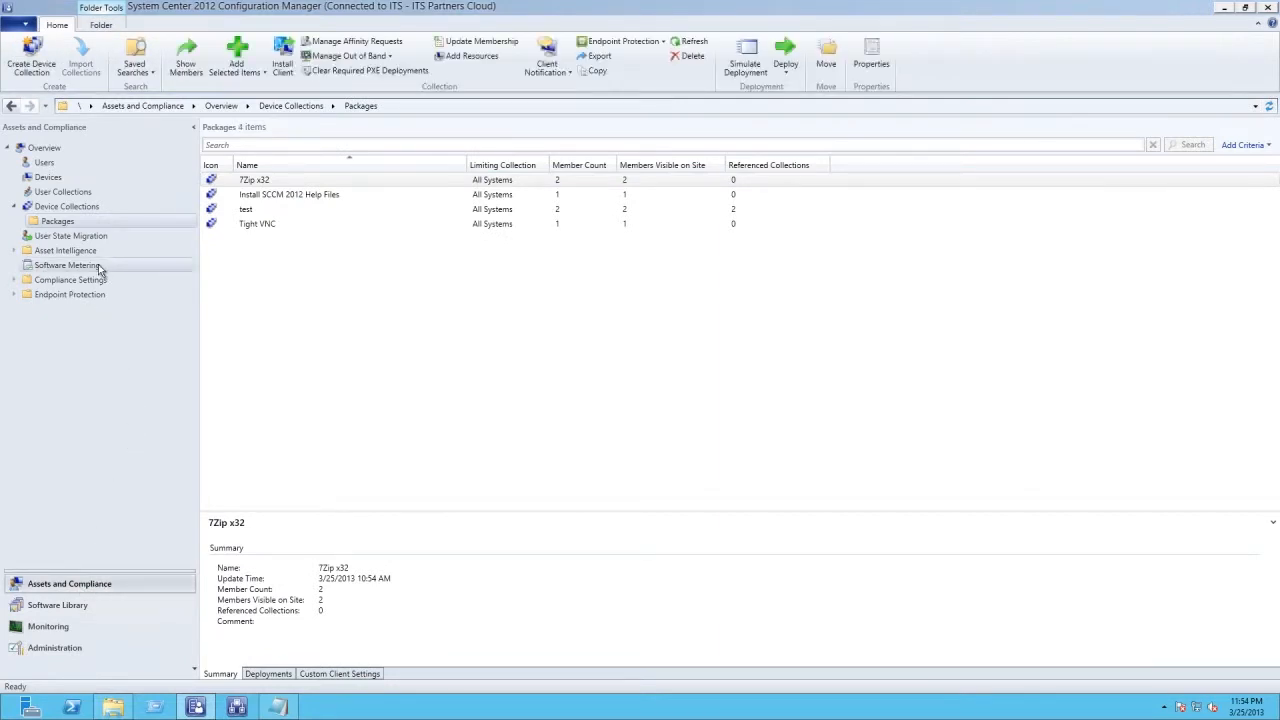
right_click(65, 225)
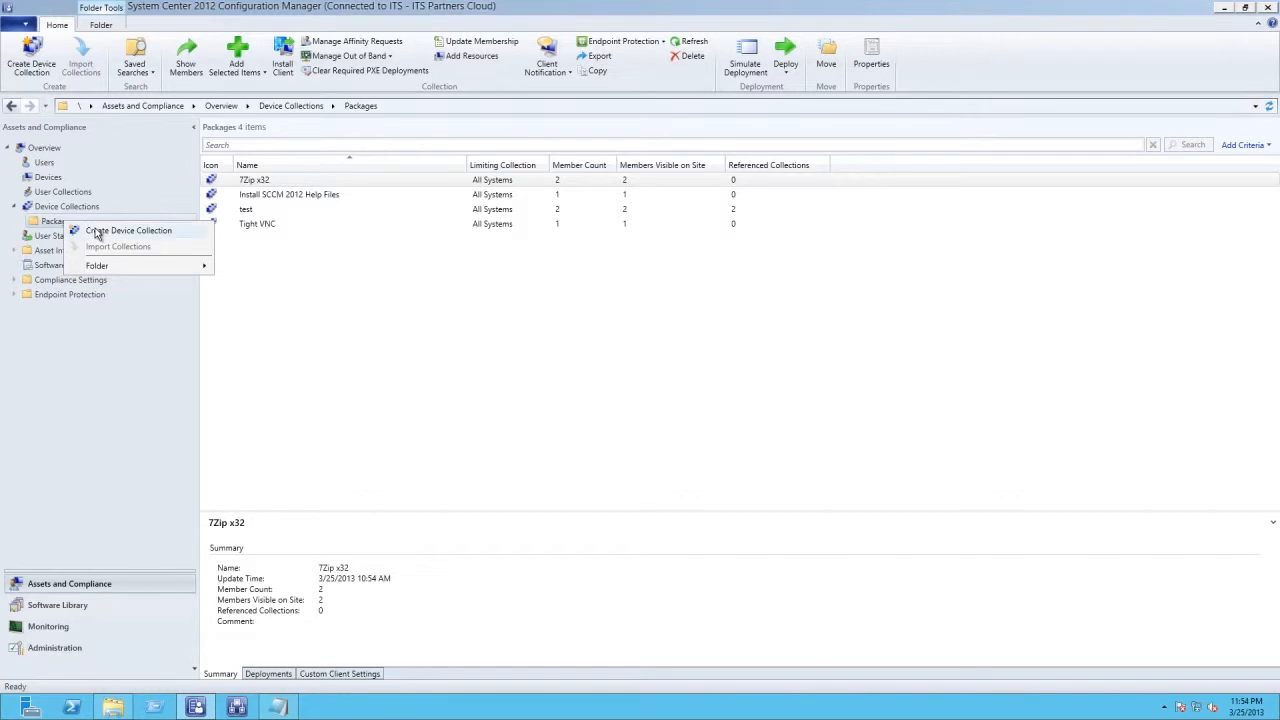
click(94, 230)
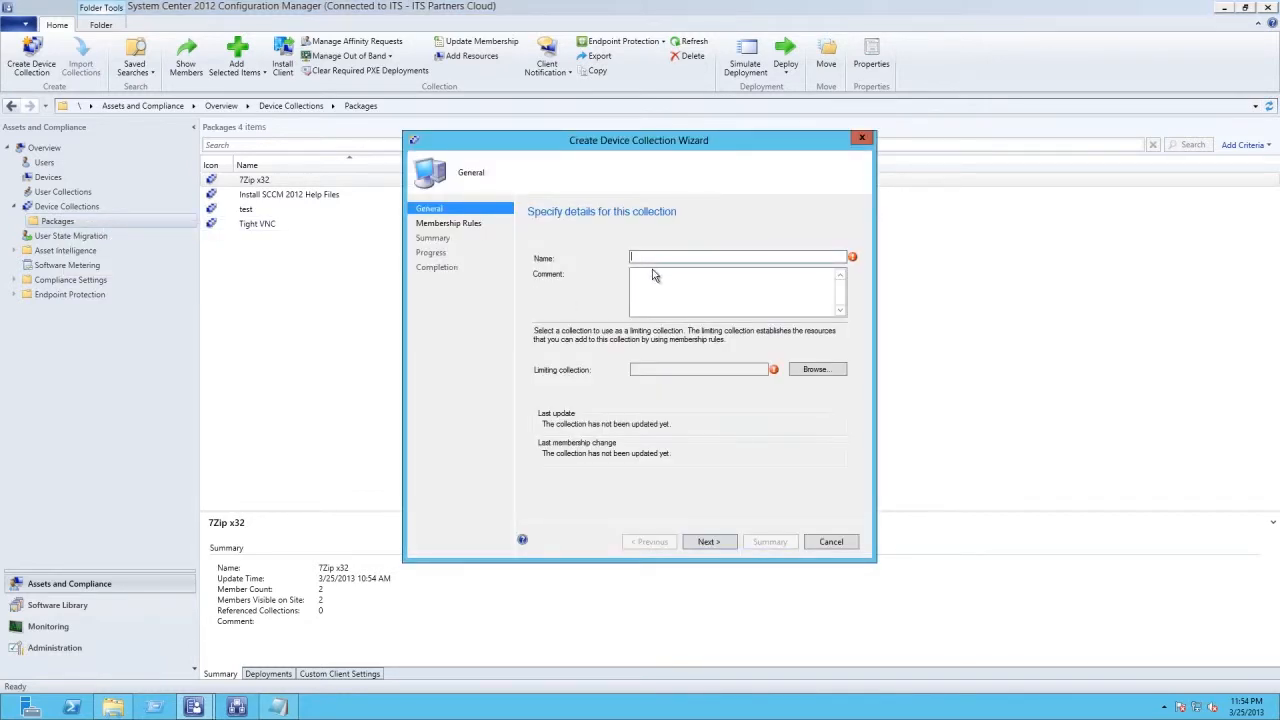
text(Deploy Critical System Protection)
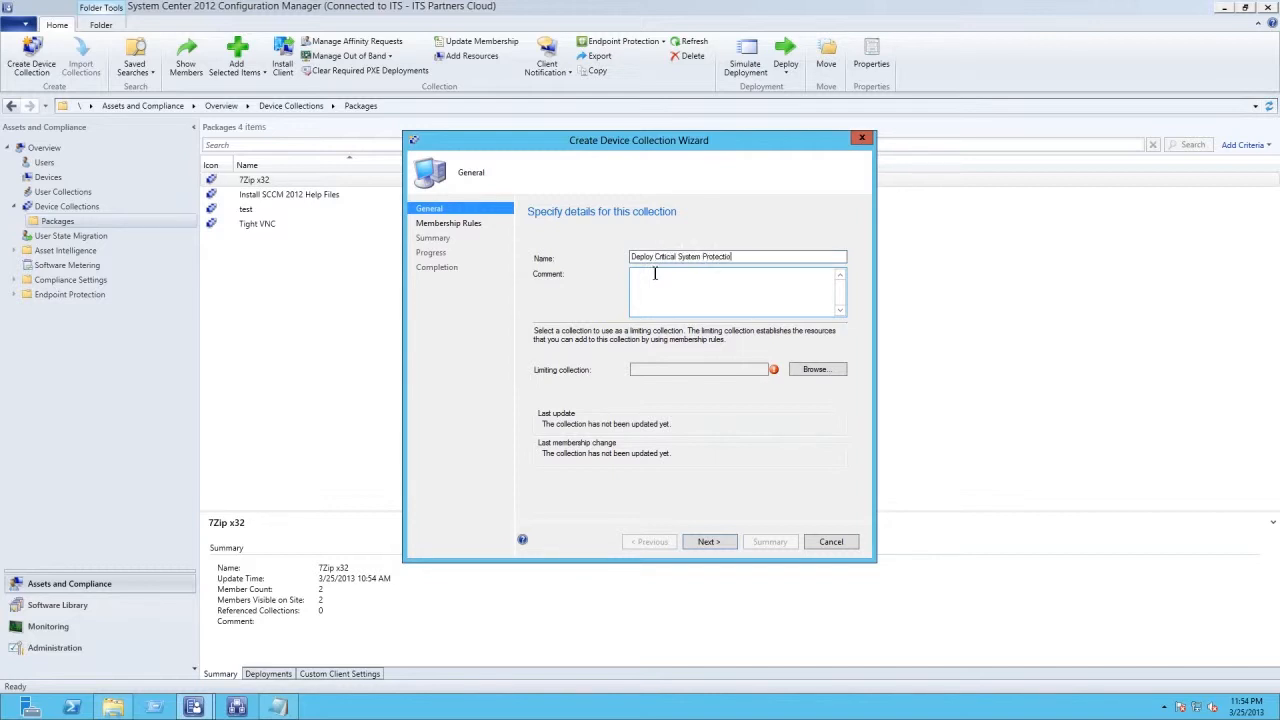
click(817, 371)
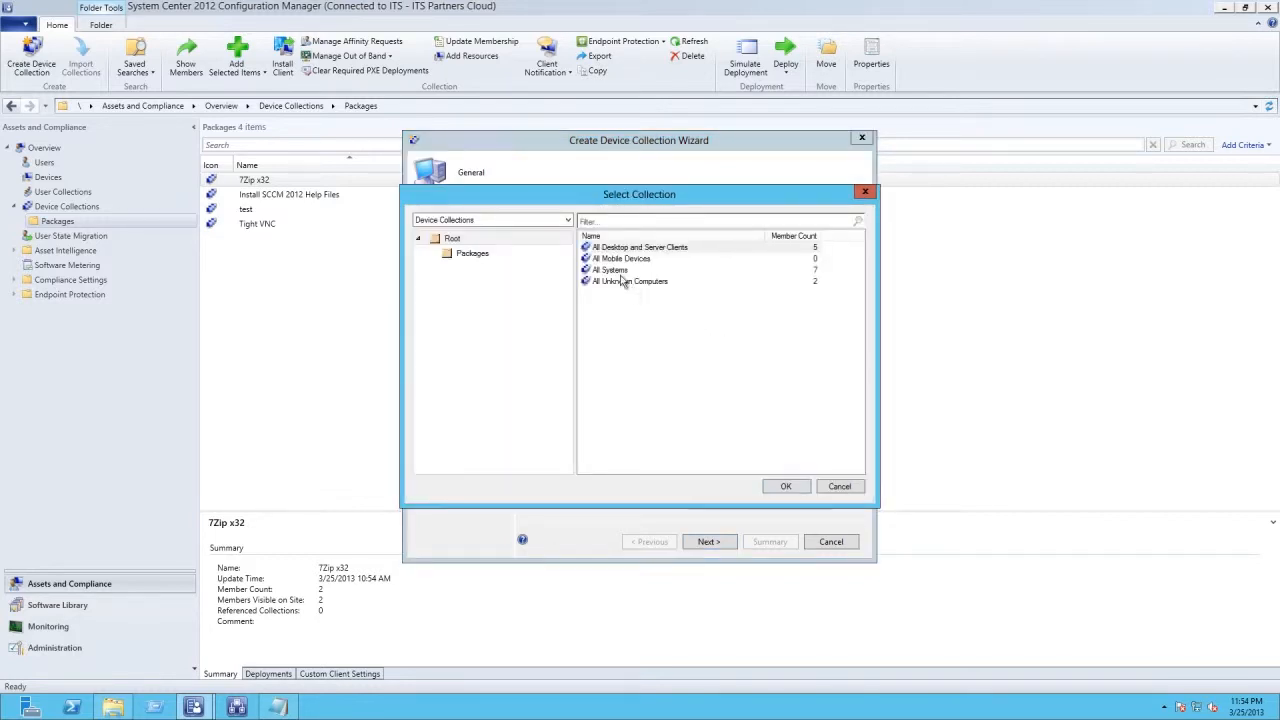
click(612, 270)
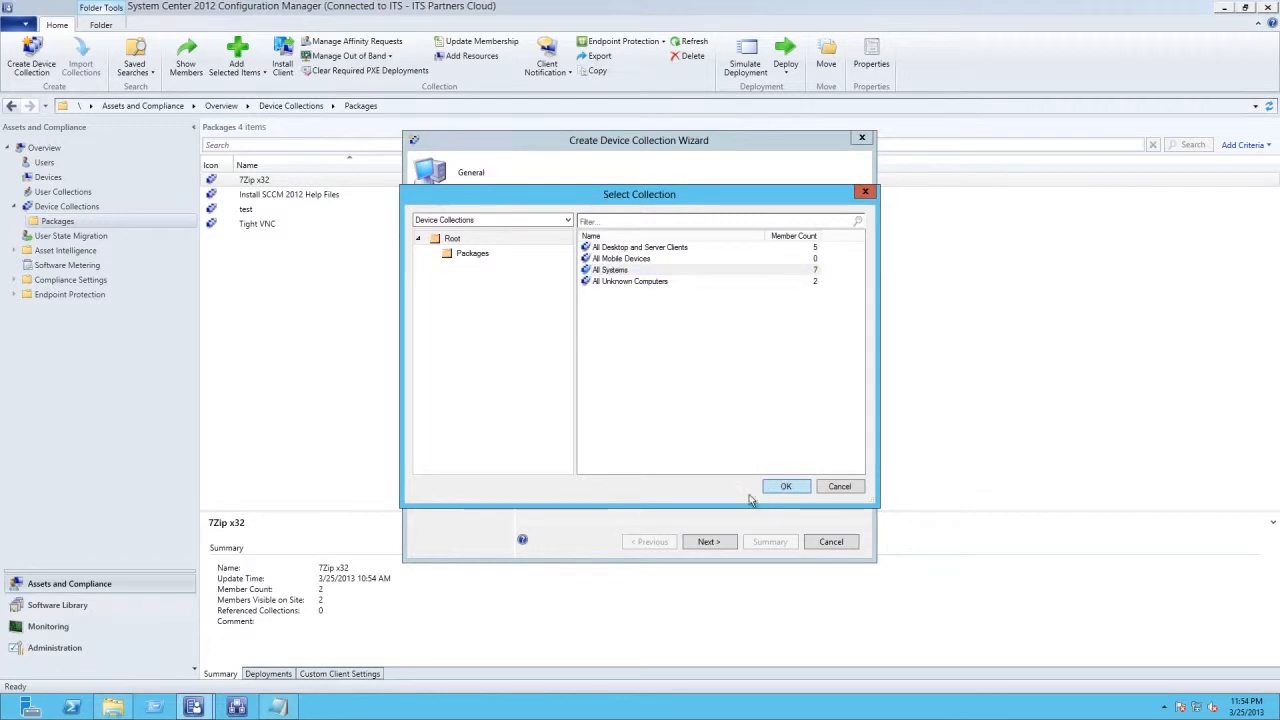
click(784, 486)
click(706, 543)
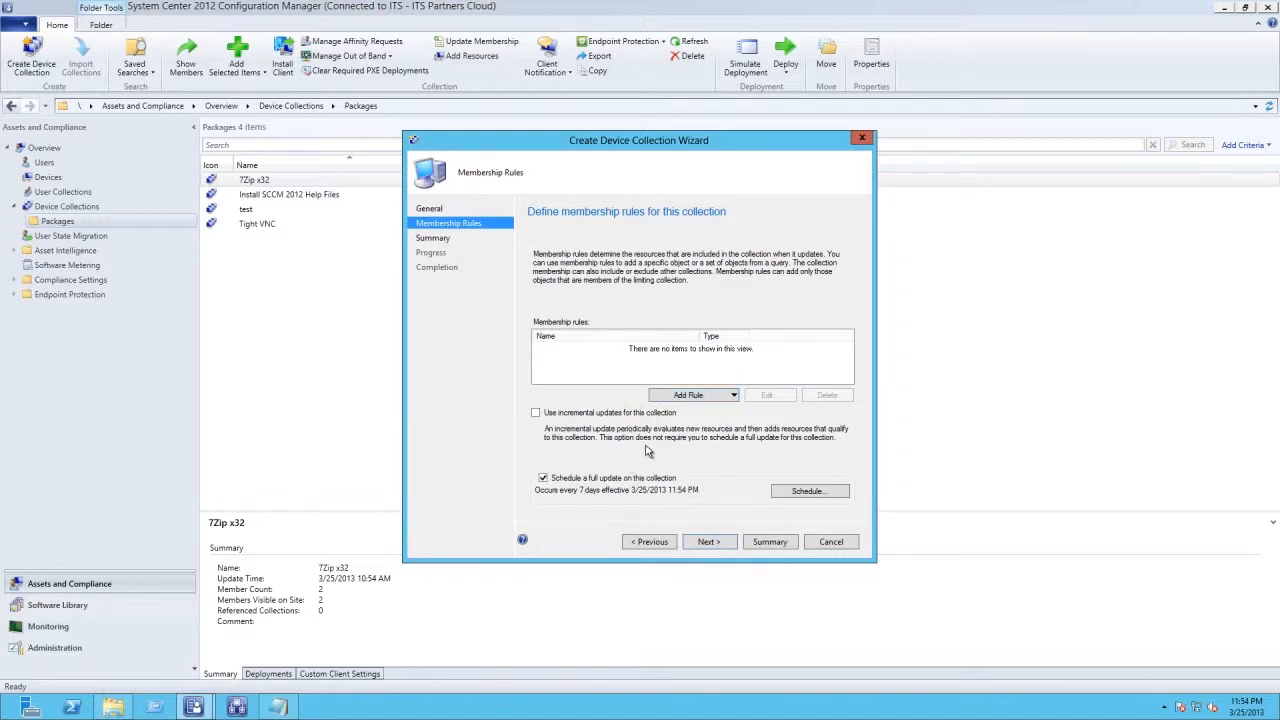
- Turn off the scheduled full update for the collection and finish creating it without membership rules
click(590, 480)
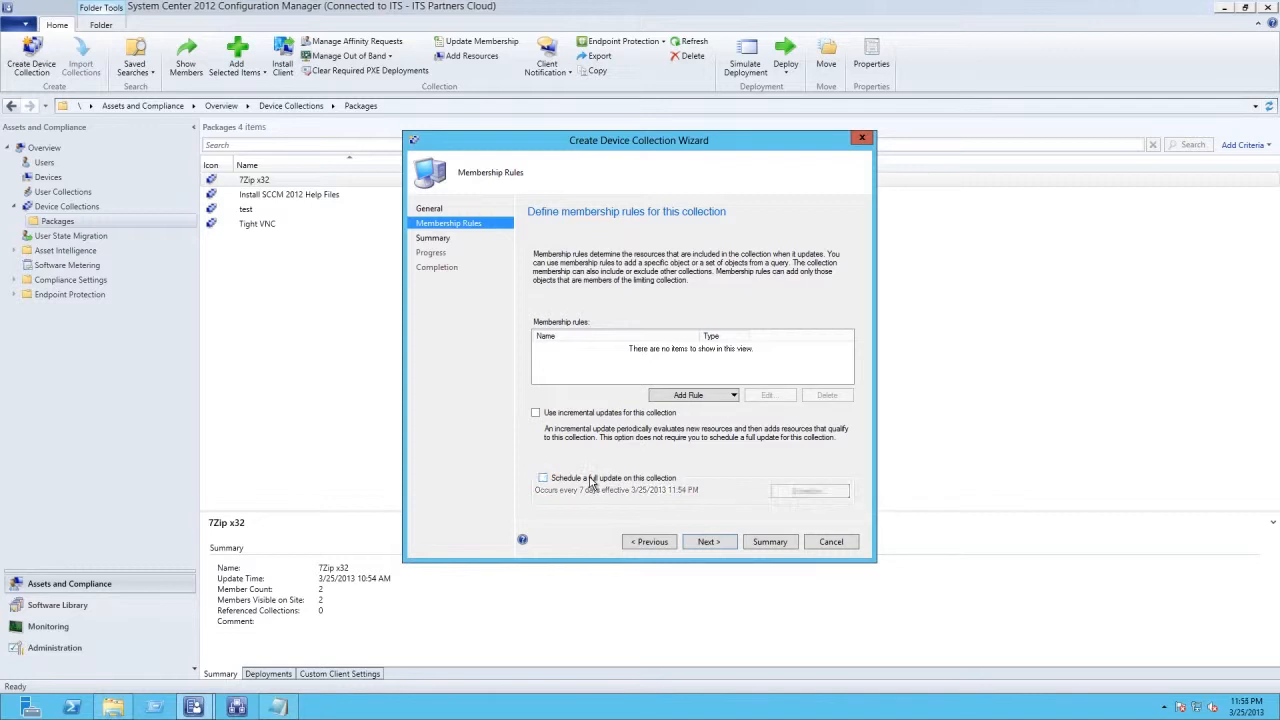
click(710, 543)
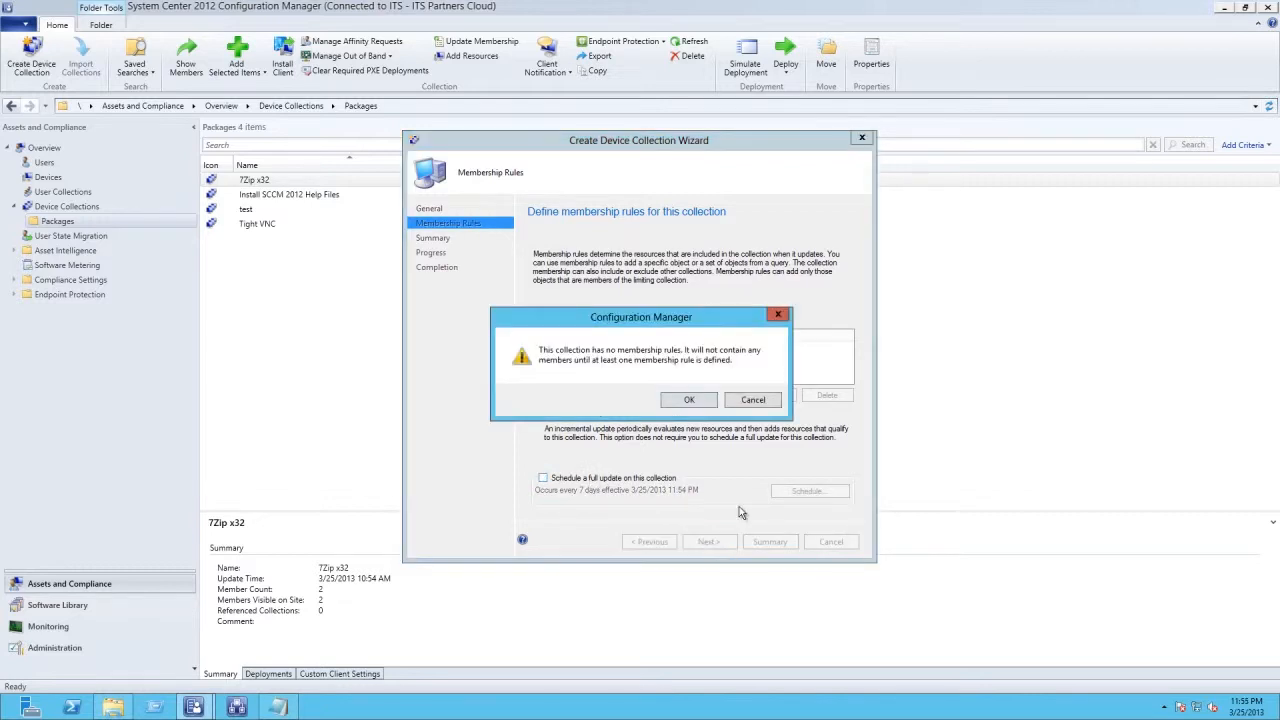
click(682, 401)
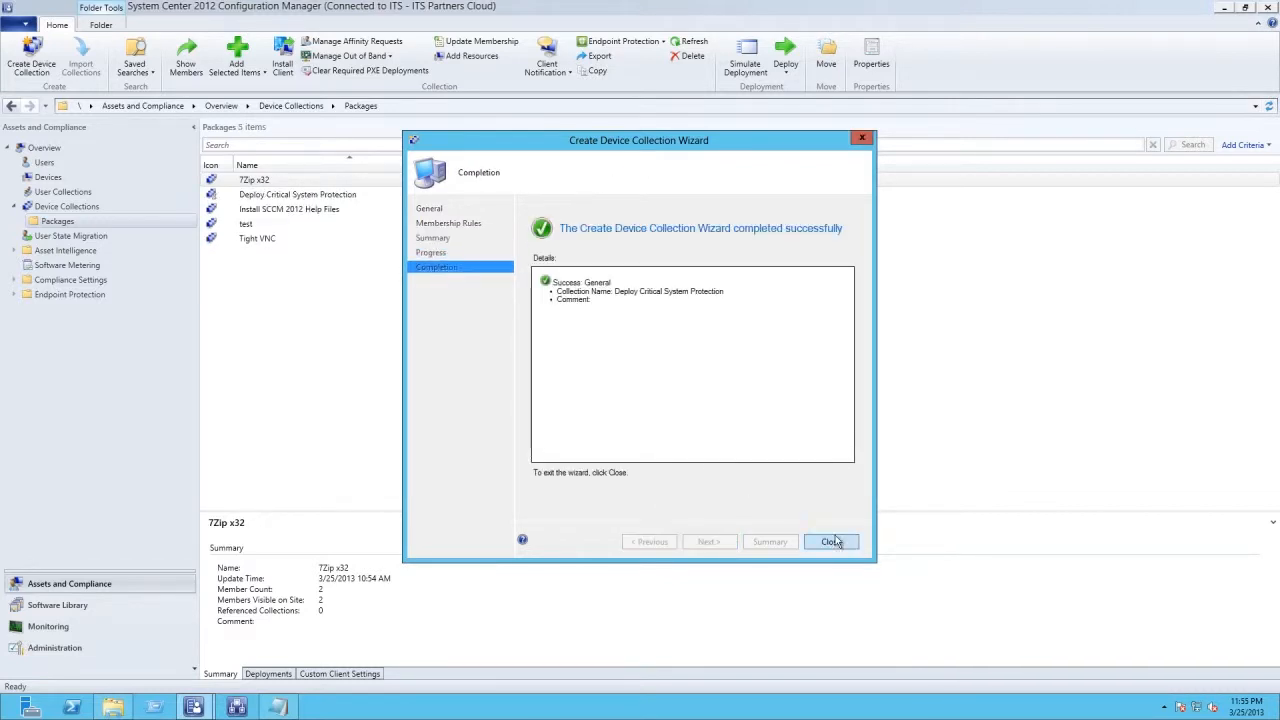
click(832, 541)
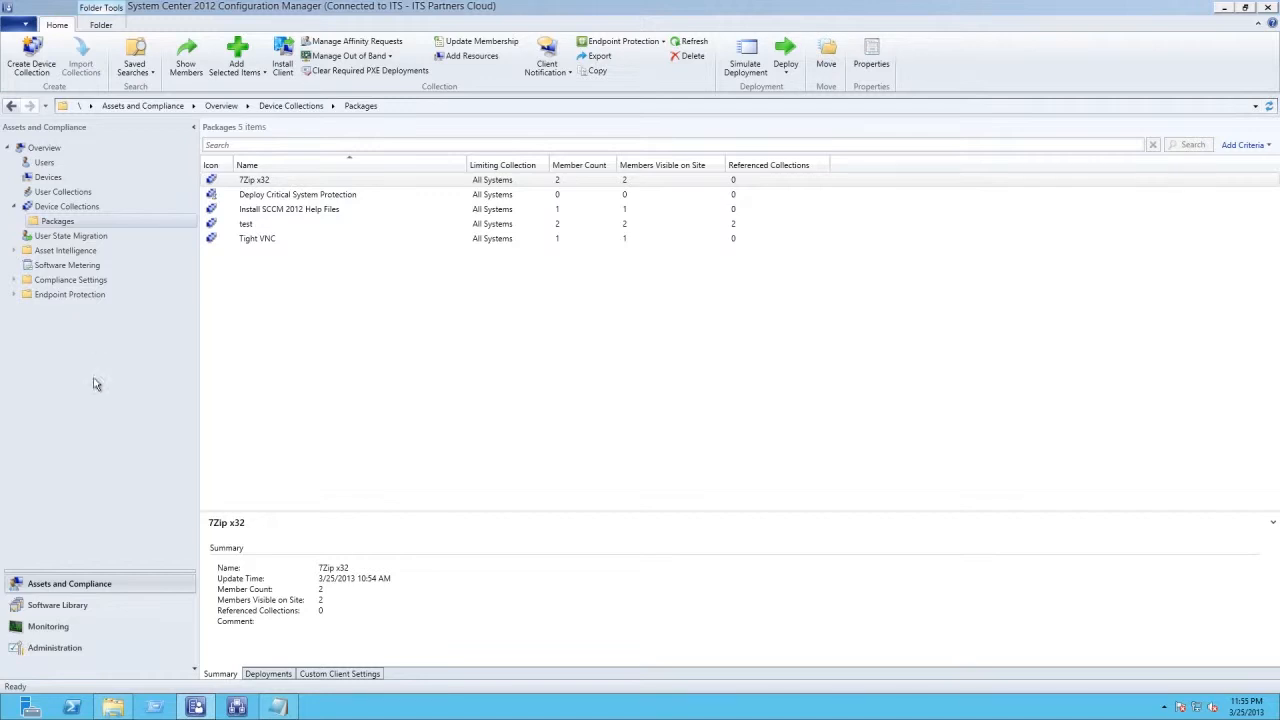
- Examine the management server and SSL certificate file parameters of the agent.exe install string in Notepad, and minimize the file
click(280, 706)
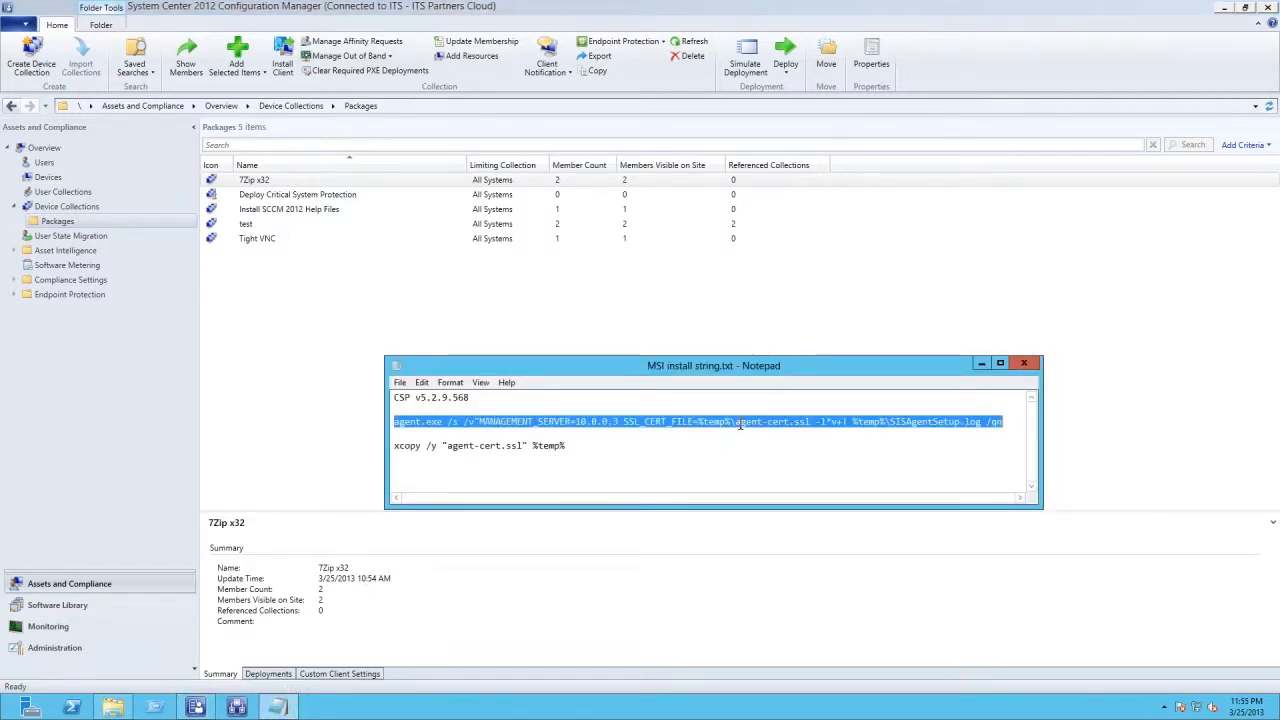
drag(740, 424, 780, 423)
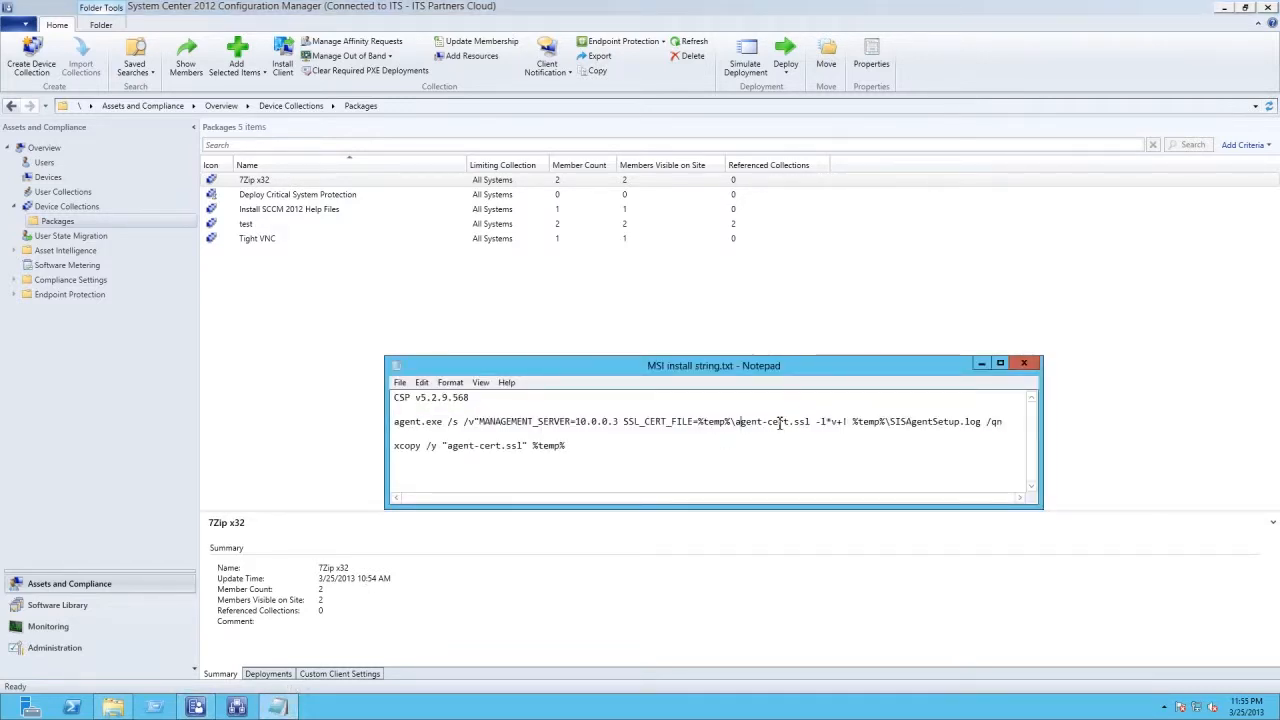
click(701, 424)
drag(501, 421, 592, 419)
drag(698, 422, 772, 428)
click(983, 364)
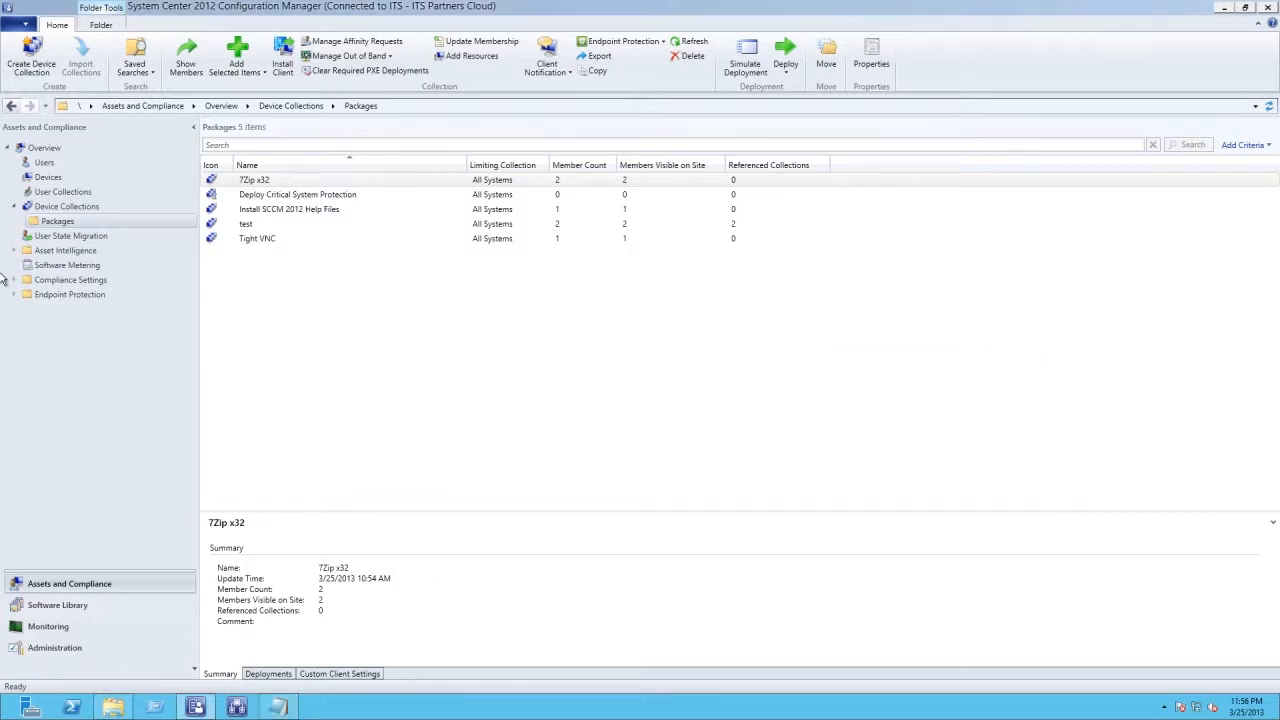
- Start a new custom task sequence in the Software Deployment Tasks folder of the Software Library
click(47, 606)
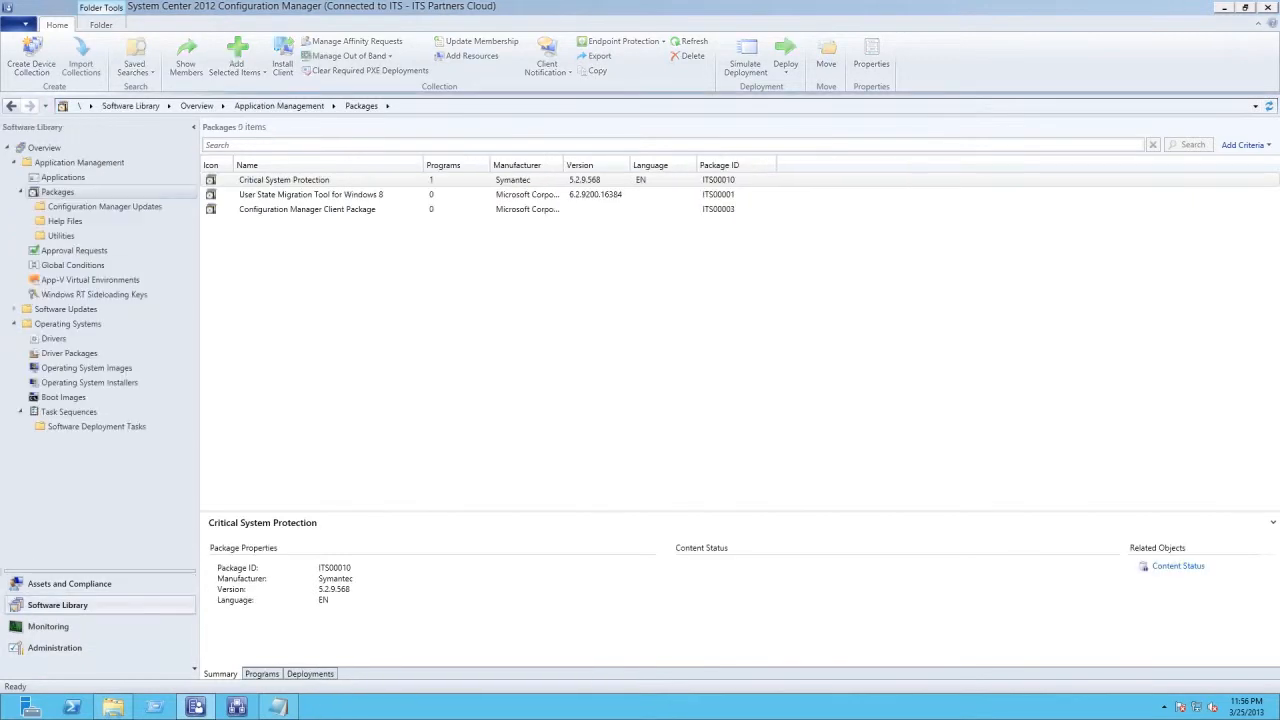
click(96, 427)
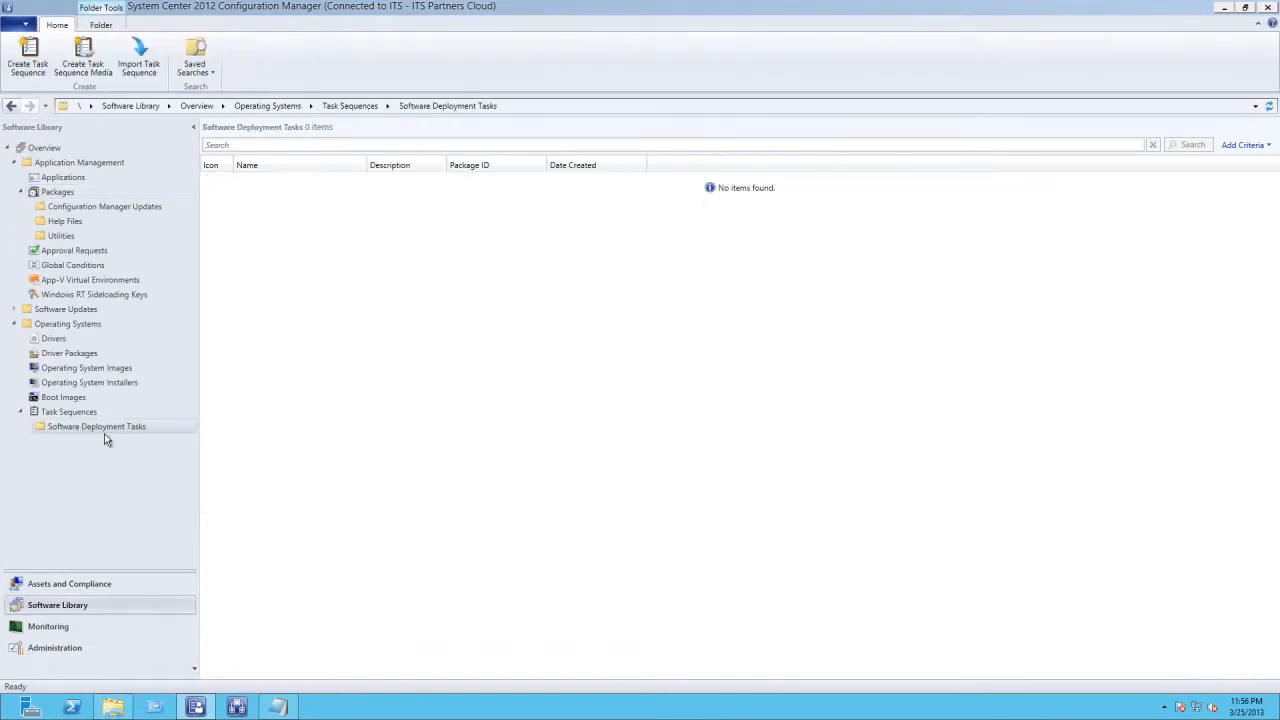
right_click(269, 246)
click(316, 255)
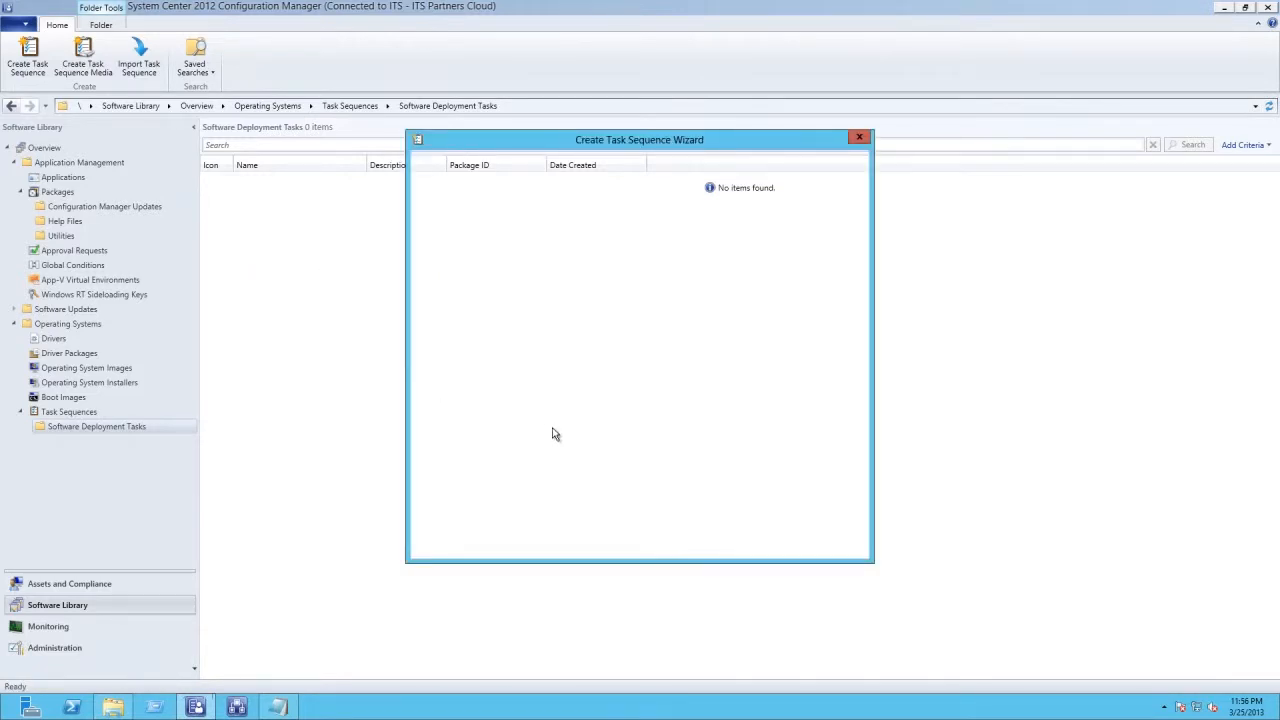
click(566, 386)
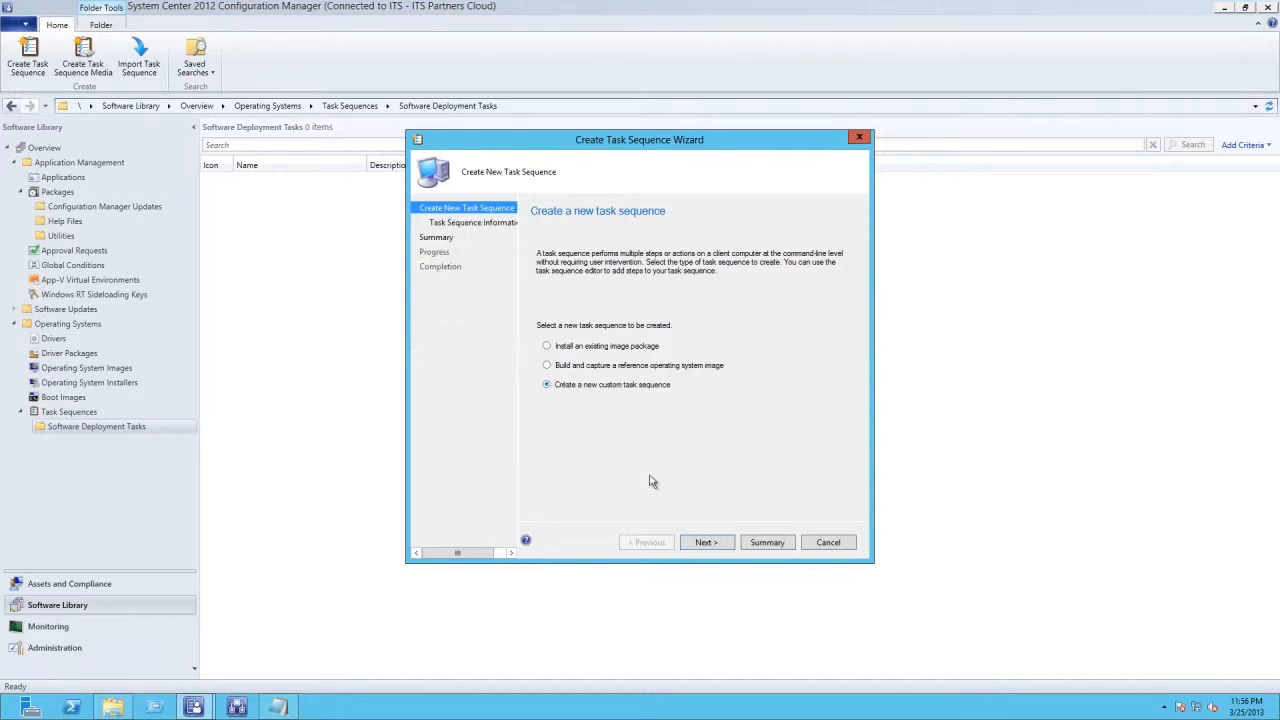
click(703, 543)
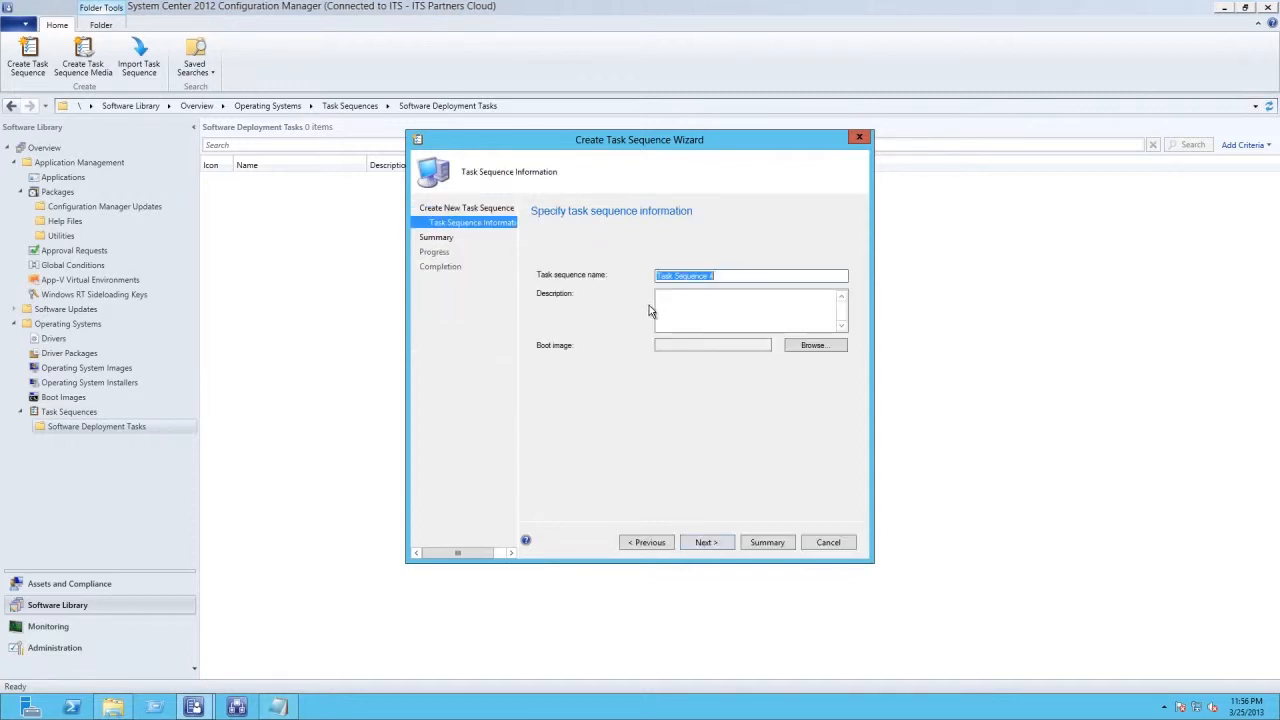
- Name the task sequence Deploy Symantec CSP and finish creating it without a boot image
text(Deploy Symantec CSP)
click(704, 543)
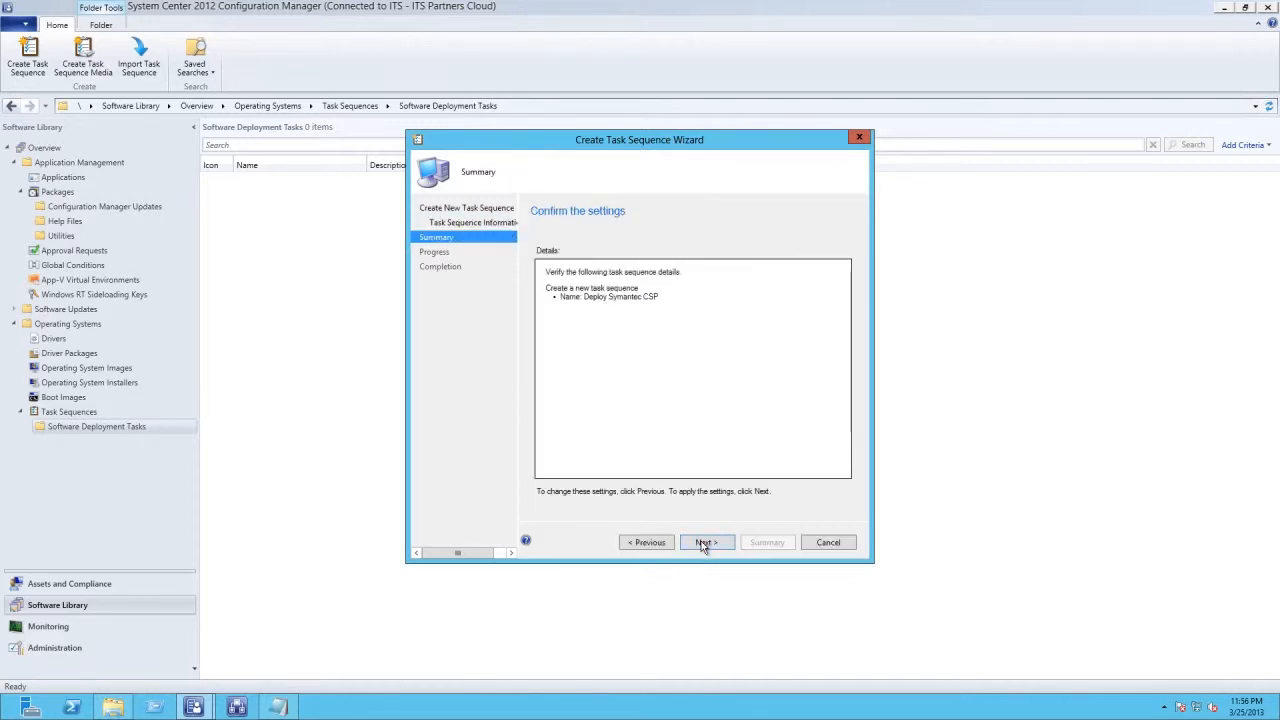
click(702, 547)
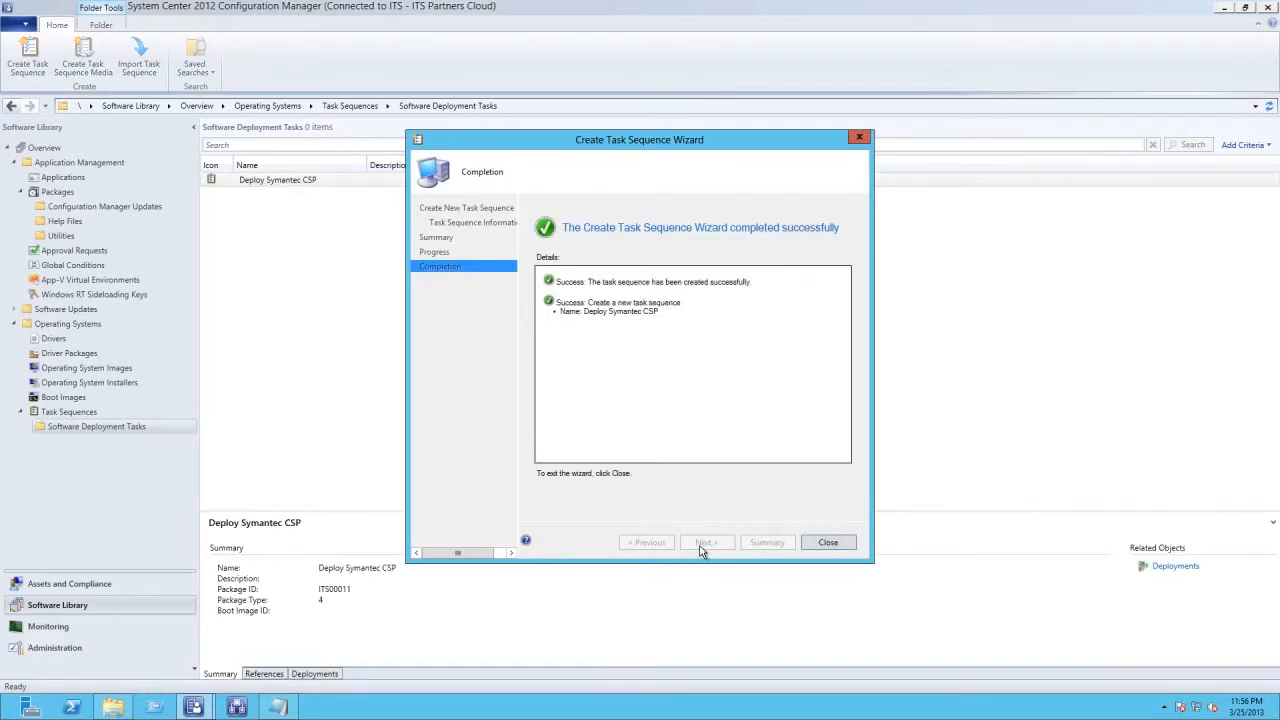
click(845, 551)
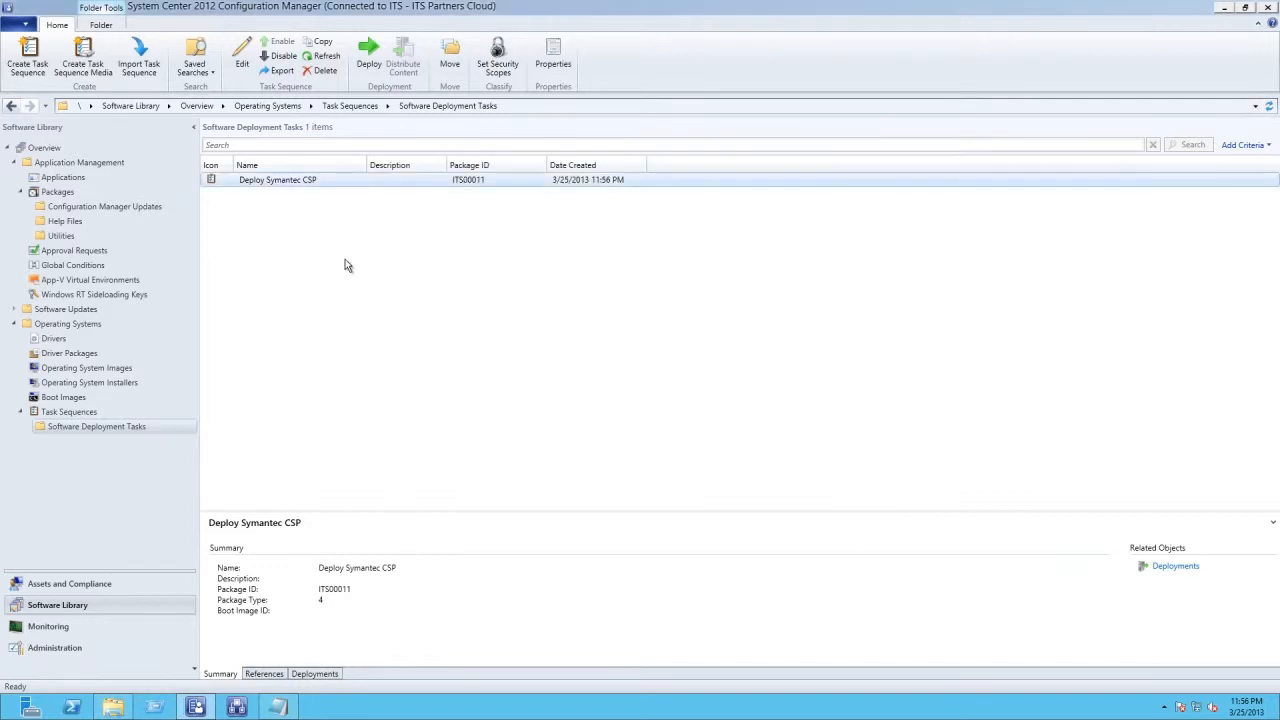
- Add a Run Command Line step named "Copy agent-cert.ssl" to the Deploy Symantec CSP task sequence, described as "copy agent-cert.ssl to temp directory"
right_click(285, 183)
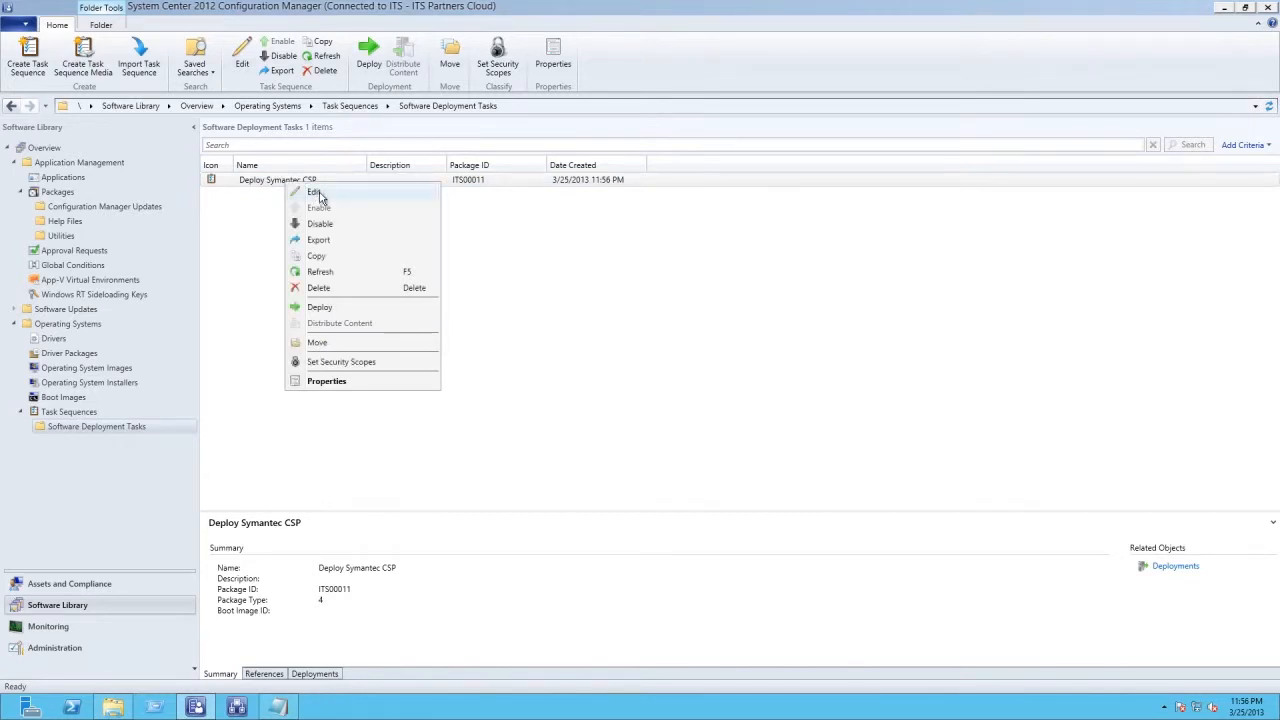
click(316, 193)
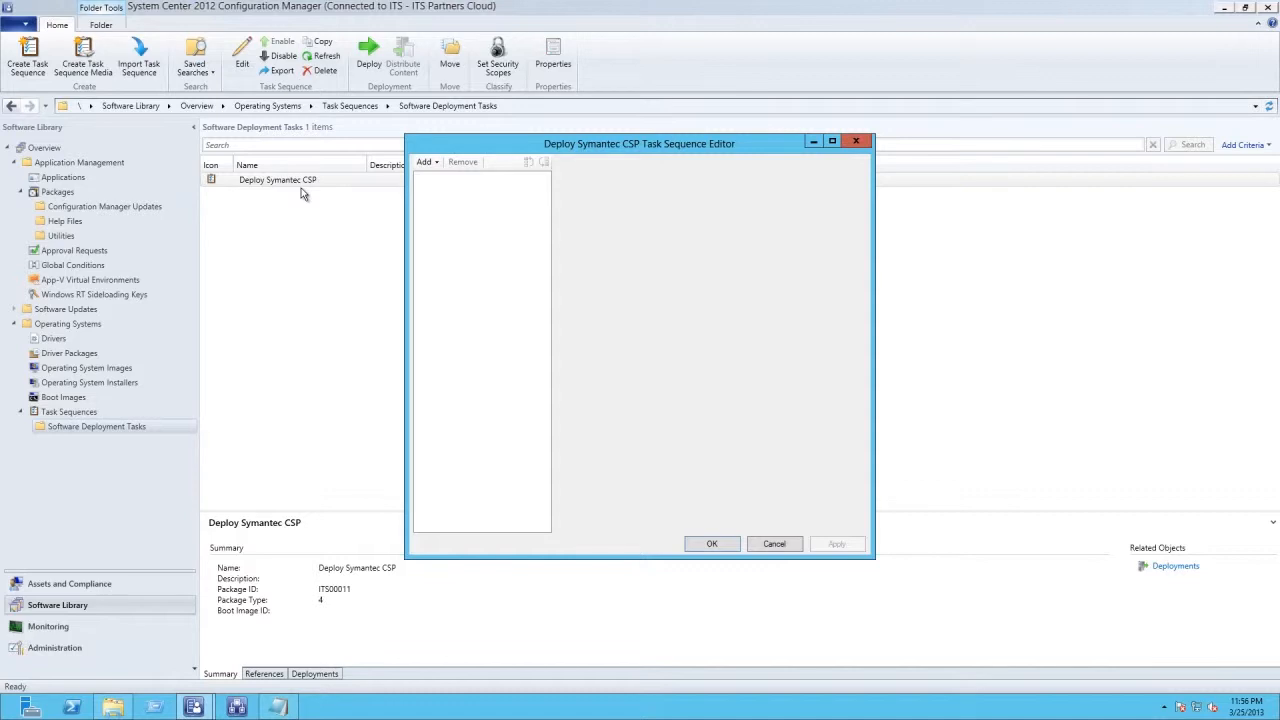
click(426, 163)
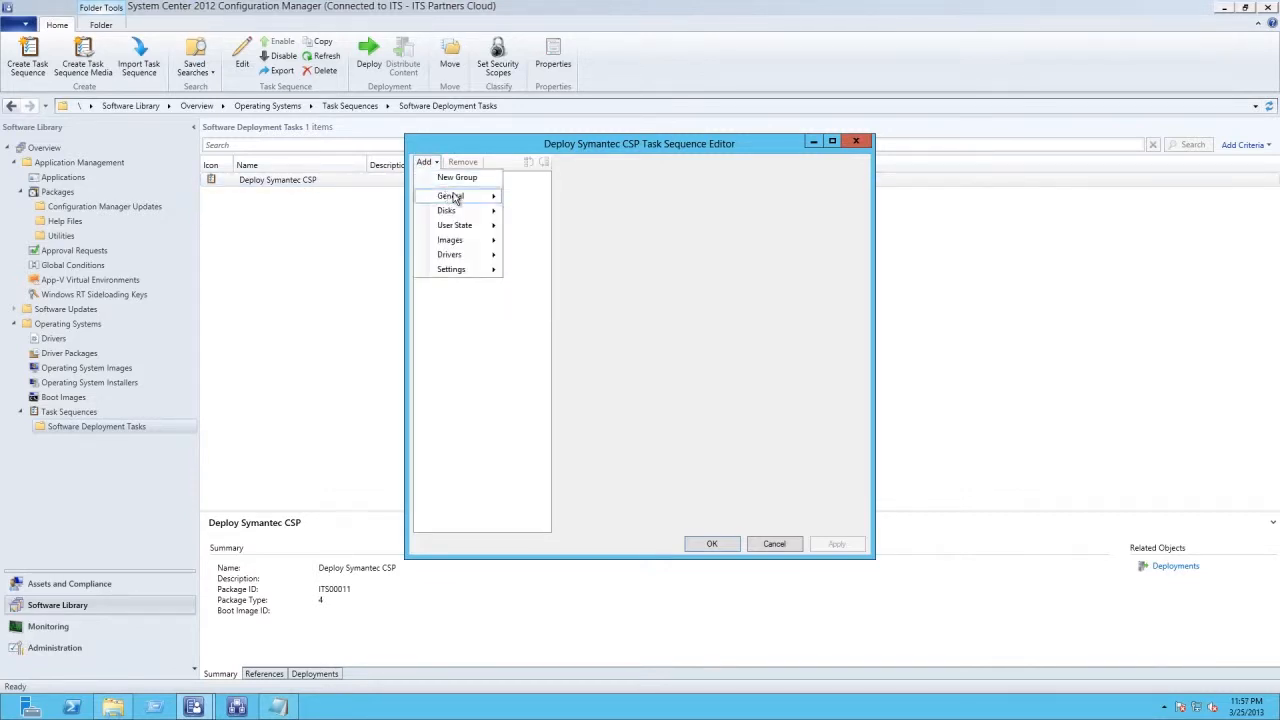
mouse_move(492, 194)
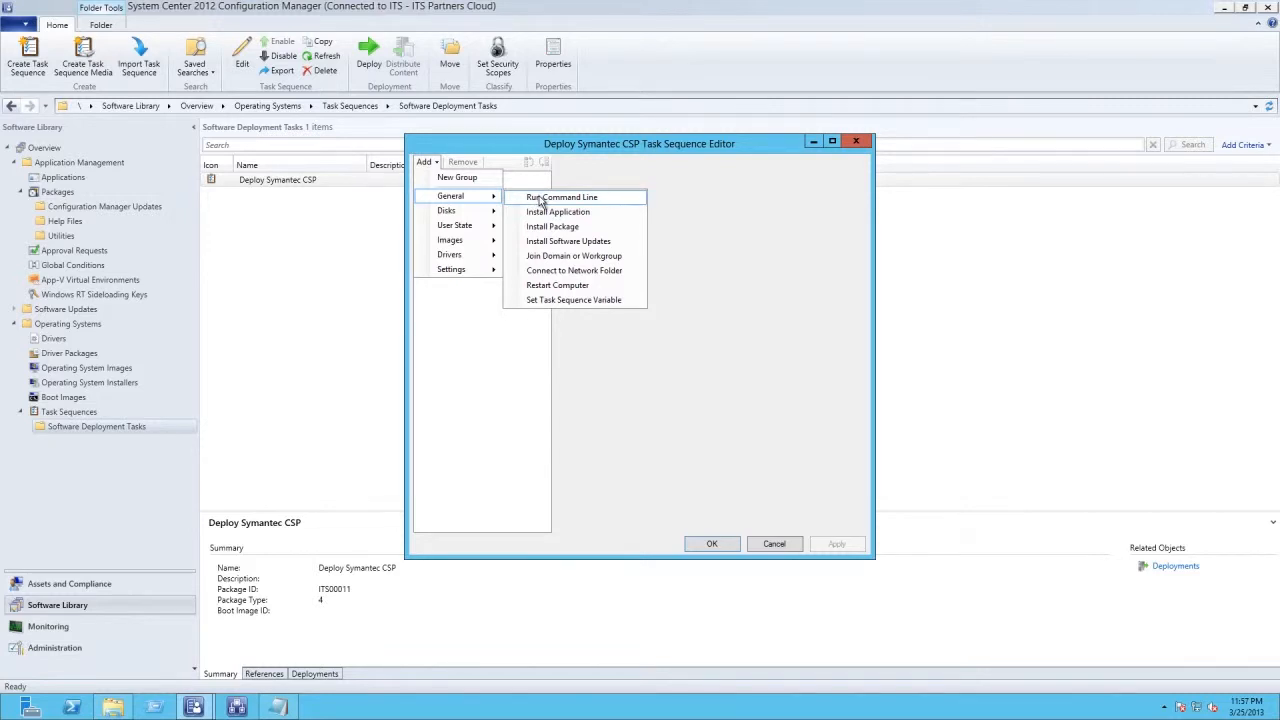
click(540, 200)
drag(729, 196, 631, 201)
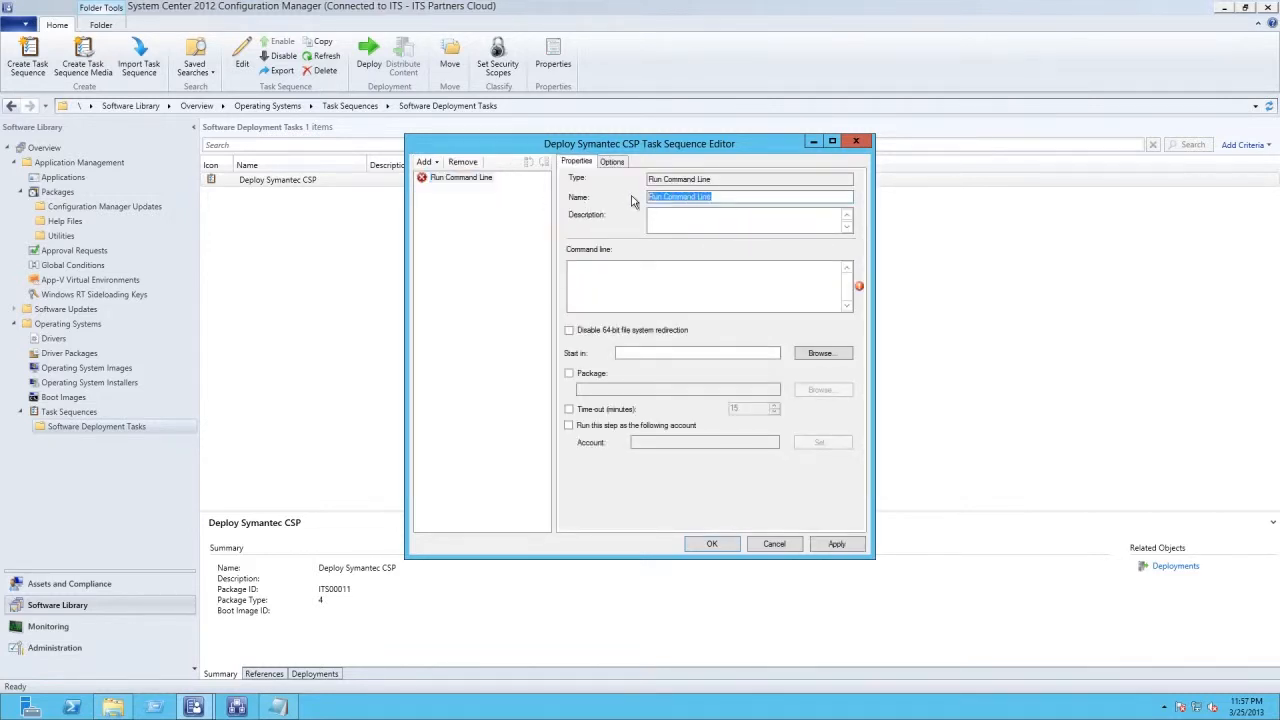
text(Copy agent-cert.ssl)
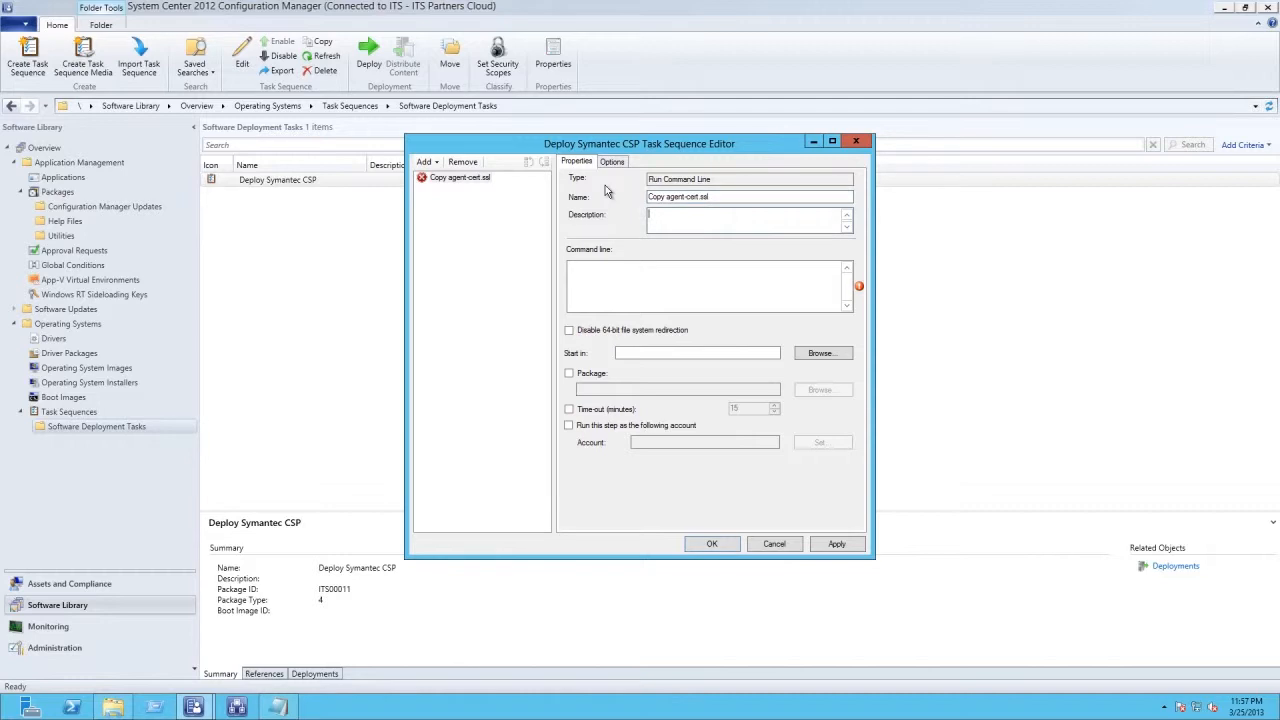
text(copy agent-cert.ssl to temp directory)
- Copy the command xcopy /y "agent-cert.ssl" %temp% from the Notepad file into the command line of the Copy agent-cert.ssl step
click(281, 707)
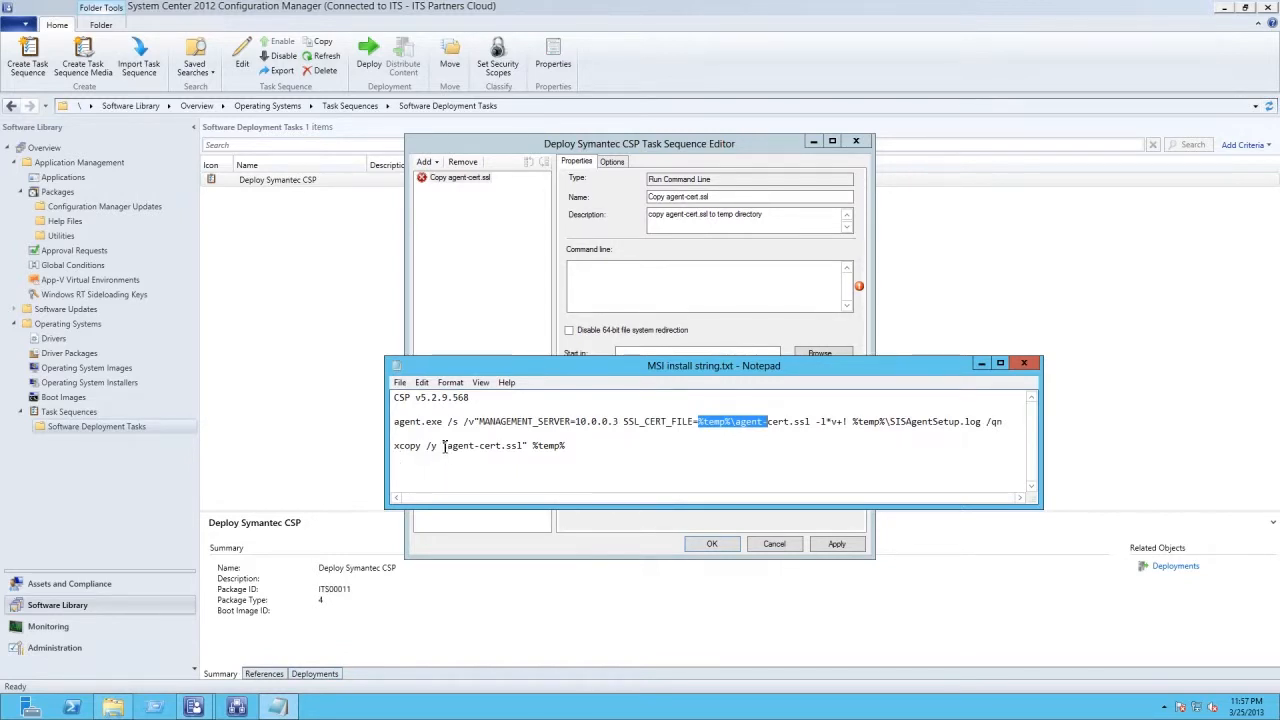
drag(447, 447, 390, 450)
key(ctrl+c)
click(577, 450)
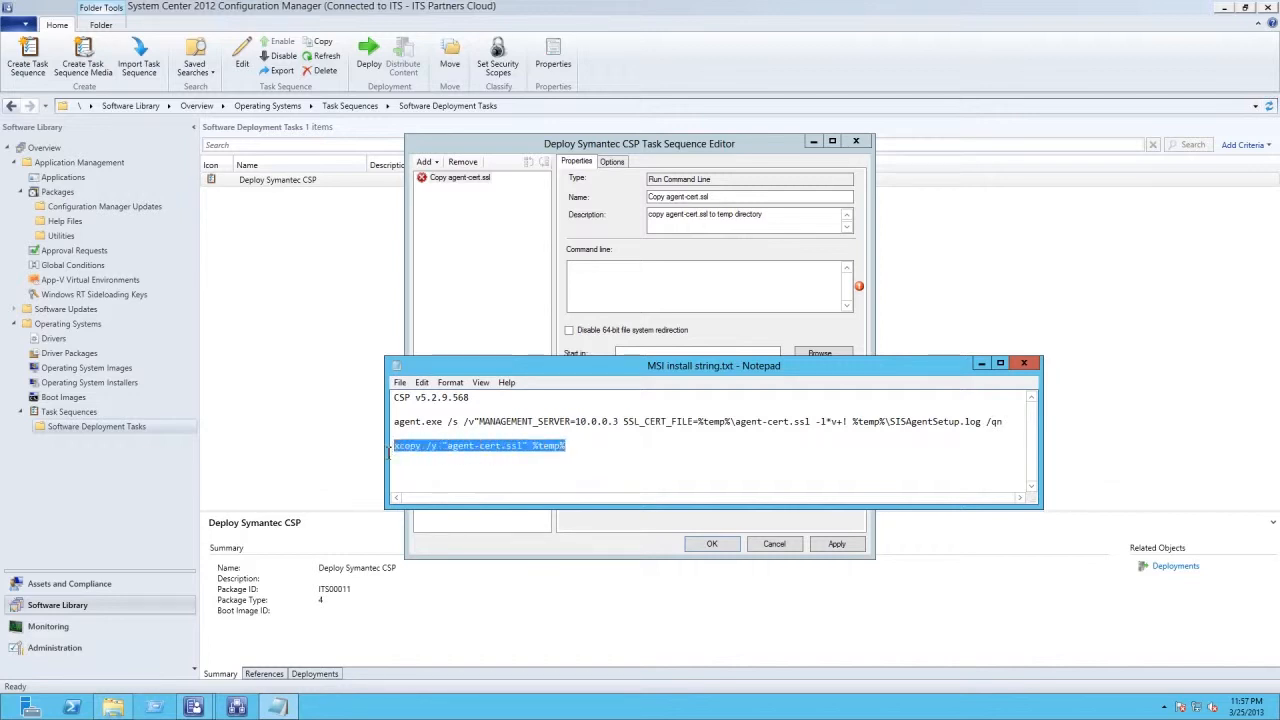
click(659, 276)
key(ctrl+v)
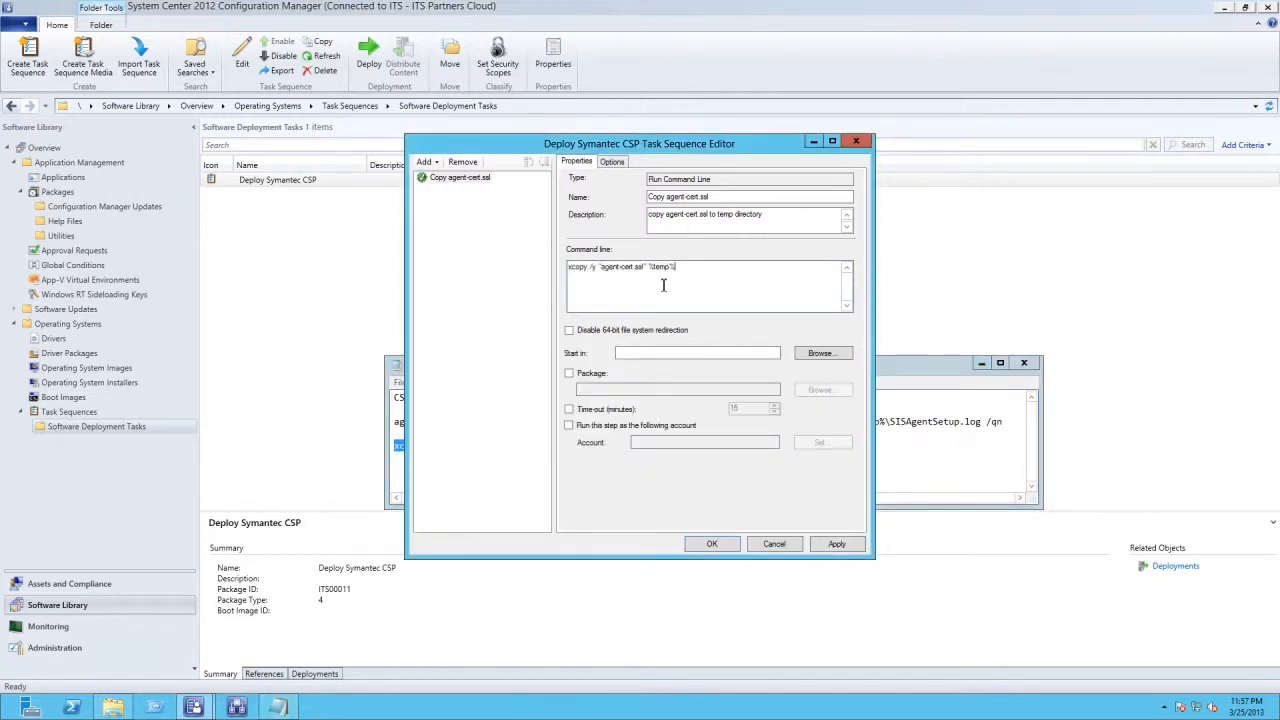
- Enable a package for the Copy agent-cert.ssl step and assign Symantec Critical System Protection 5.2.9.568 EN
click(570, 374)
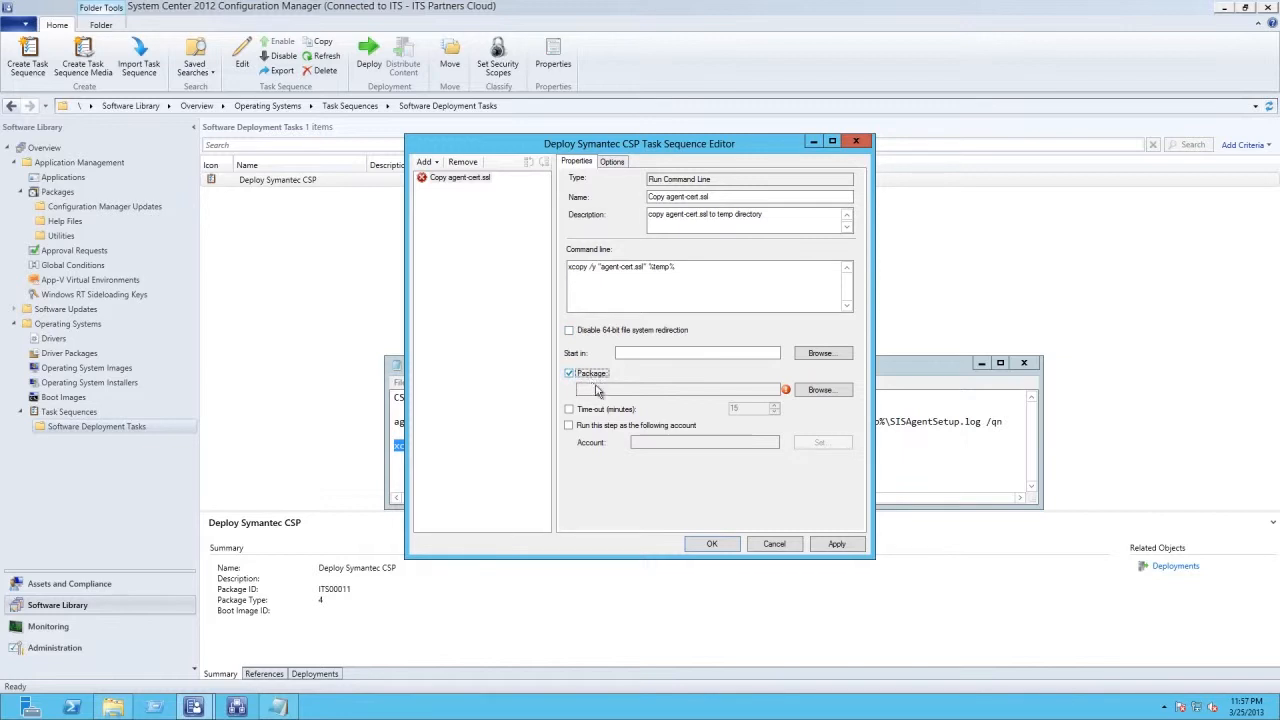
click(822, 392)
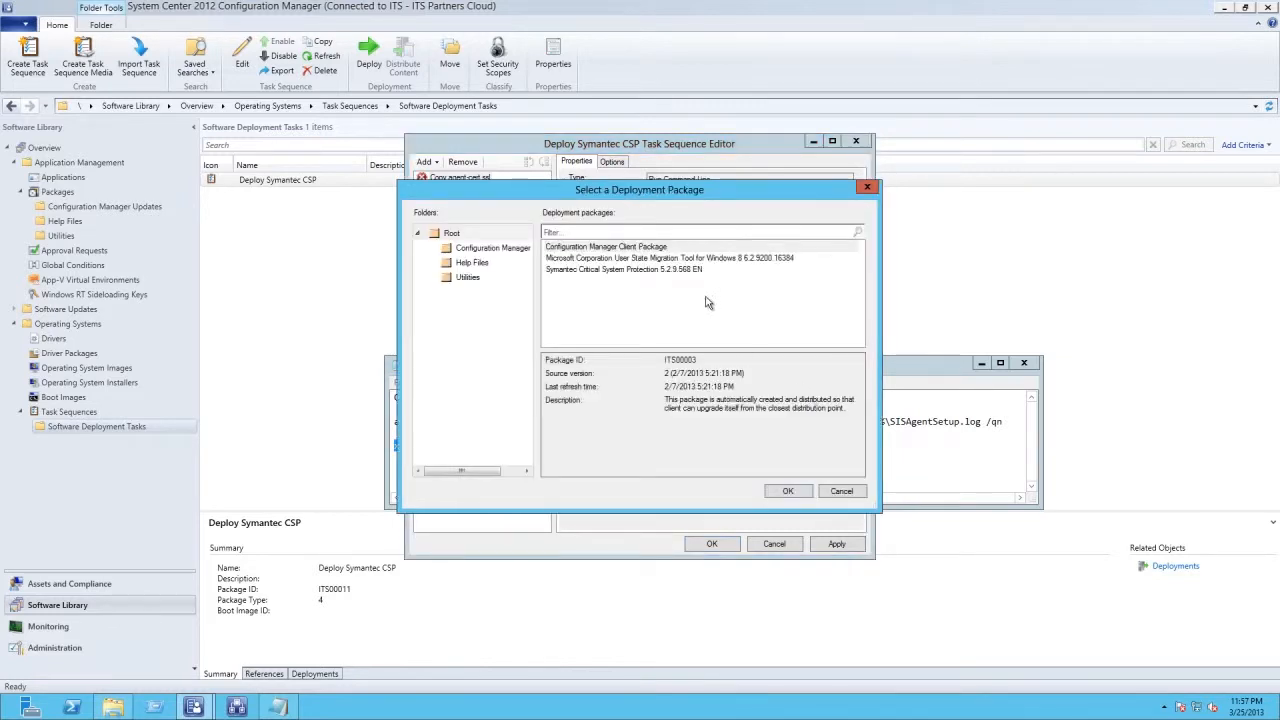
click(649, 250)
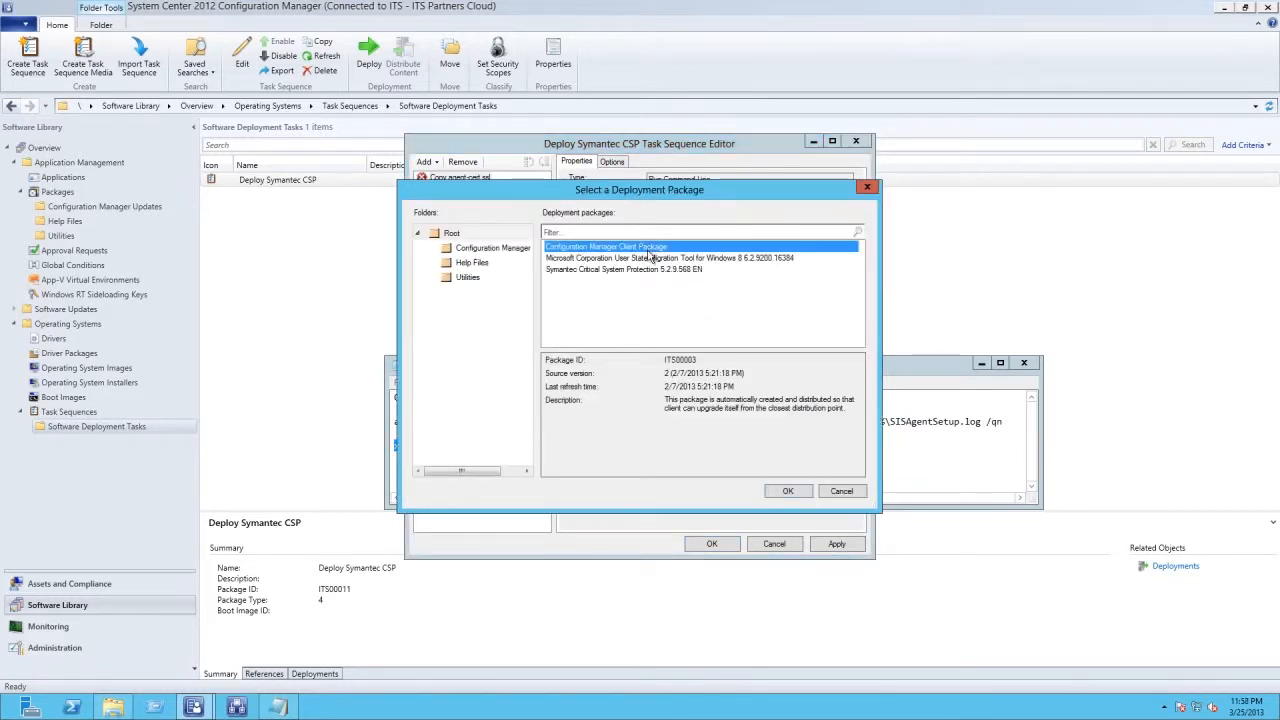
click(787, 491)
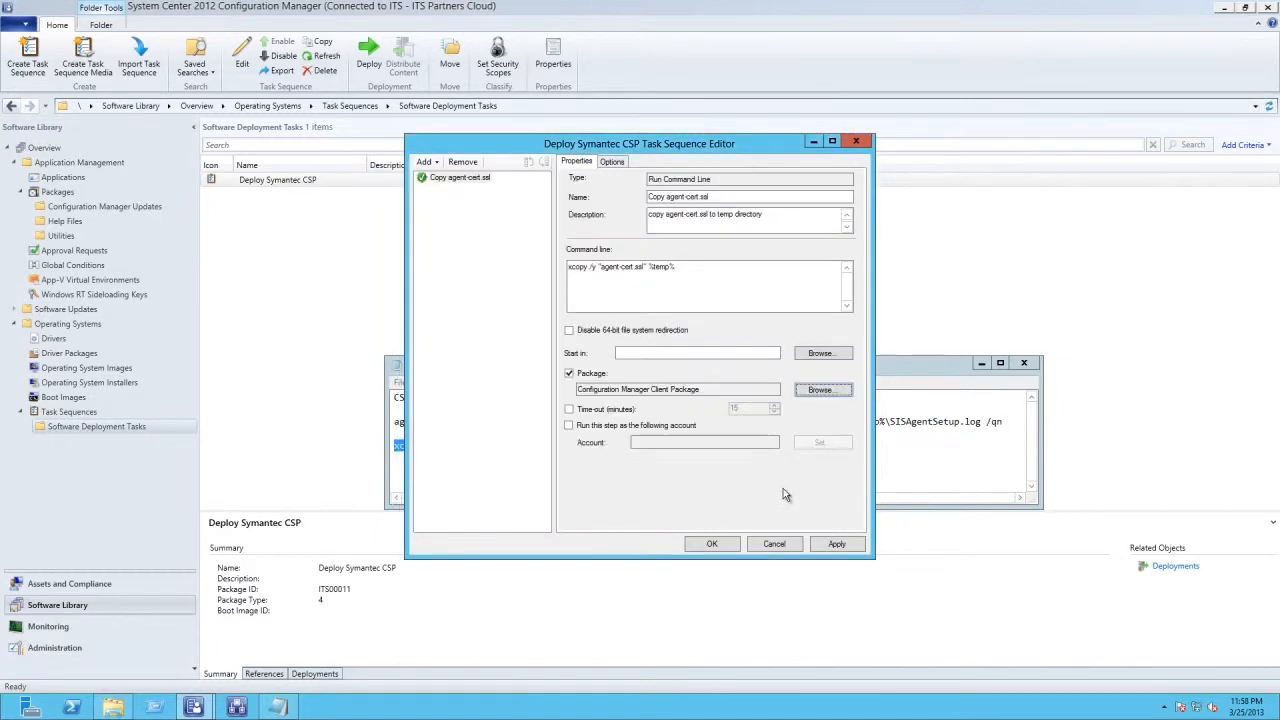
click(810, 393)
click(640, 270)
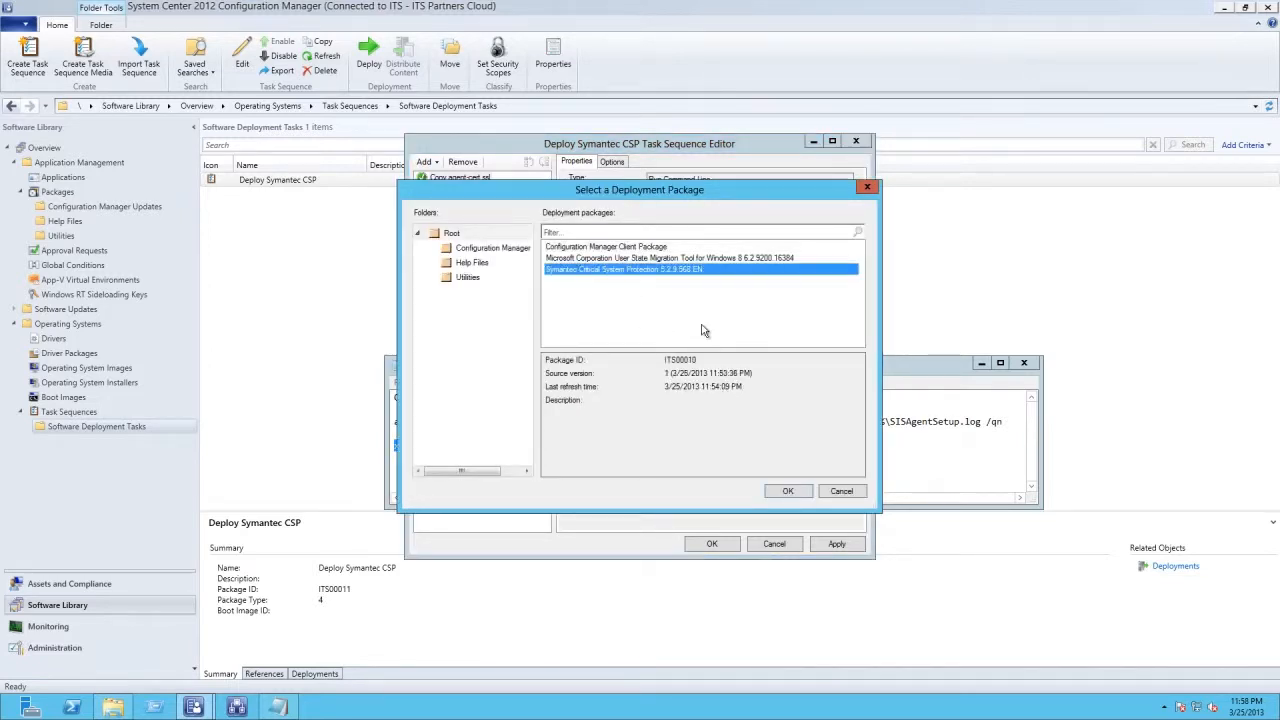
click(785, 491)
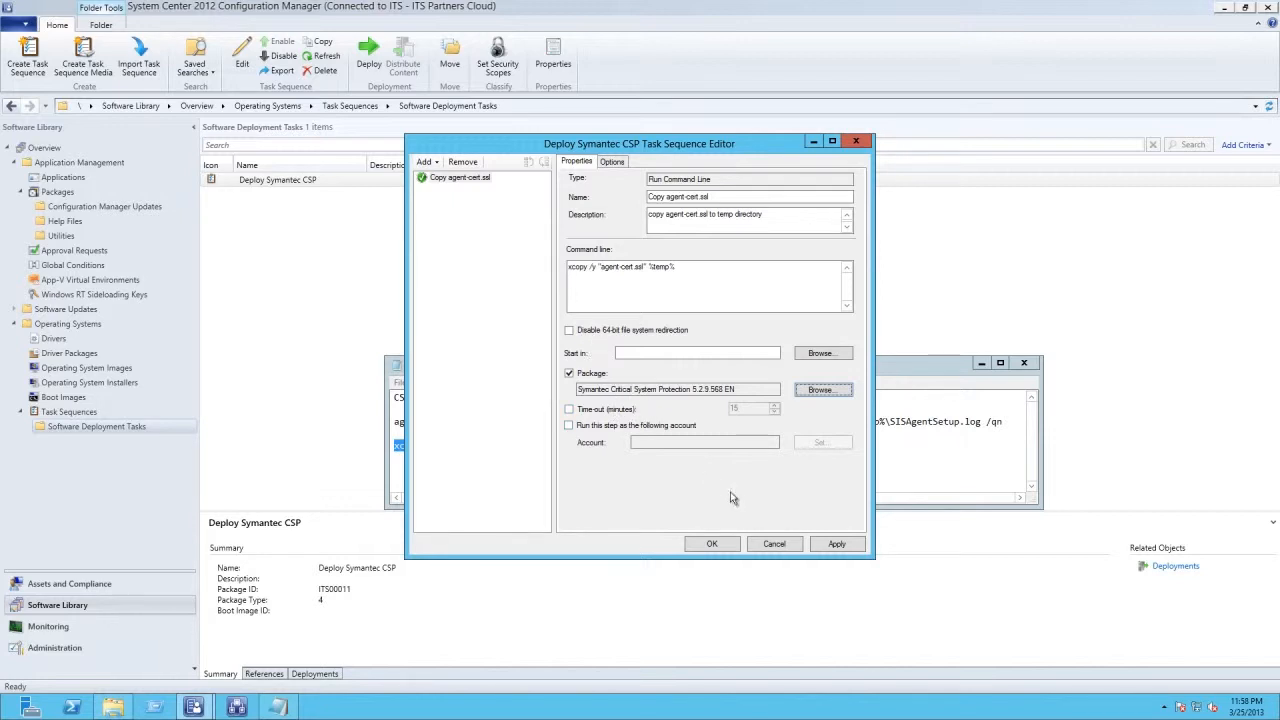
- Add an Install Package step to the task sequence and name it Install CSP
click(433, 163)
mouse_move(449, 199)
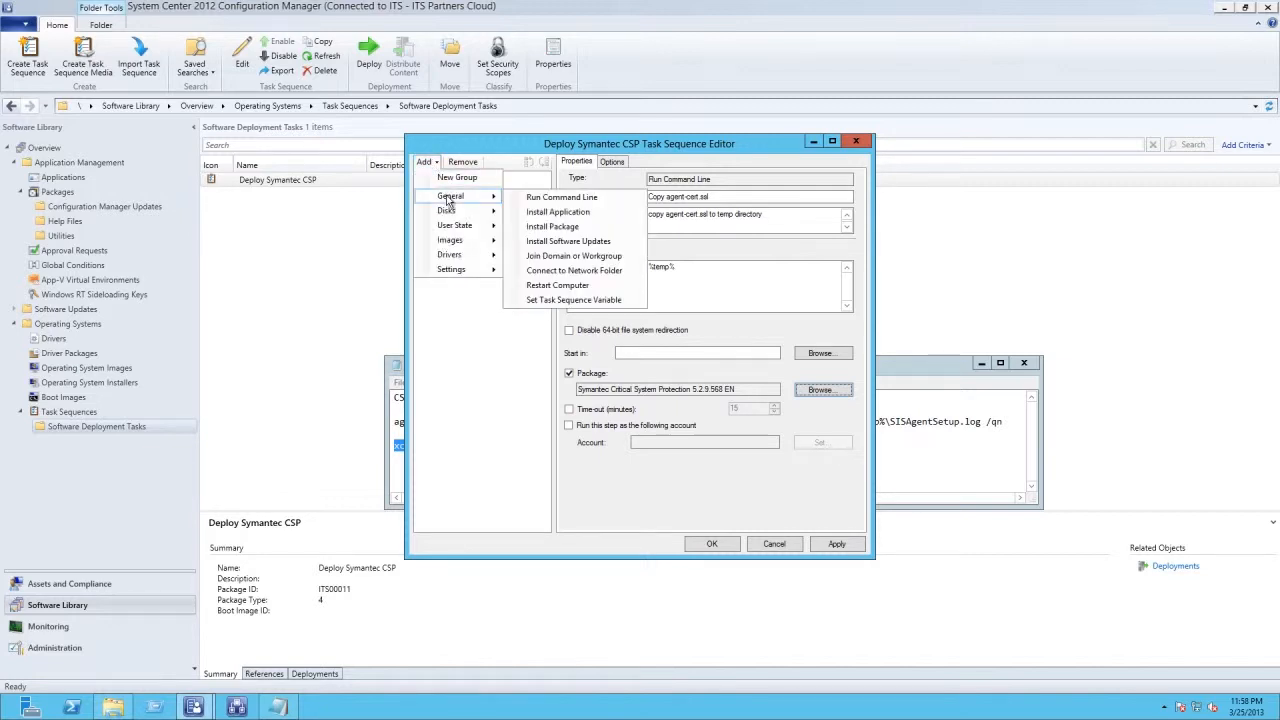
click(550, 227)
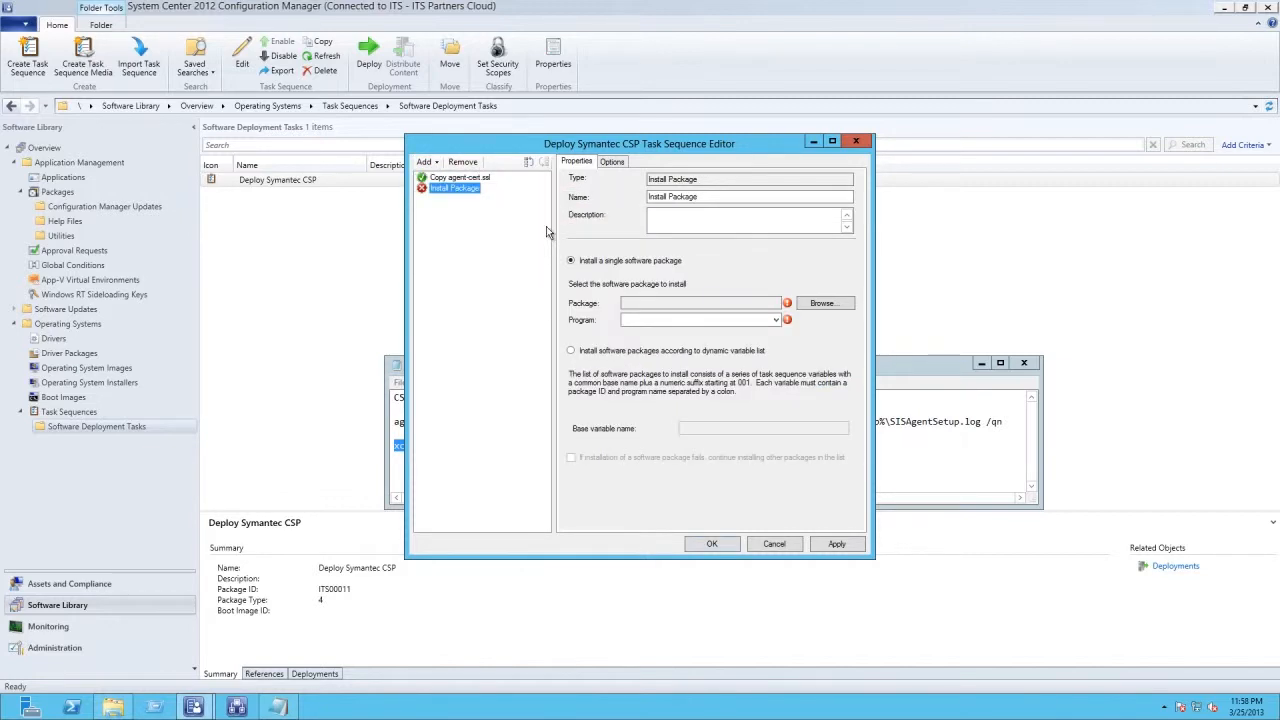
click(697, 198)
drag(697, 198, 672, 200)
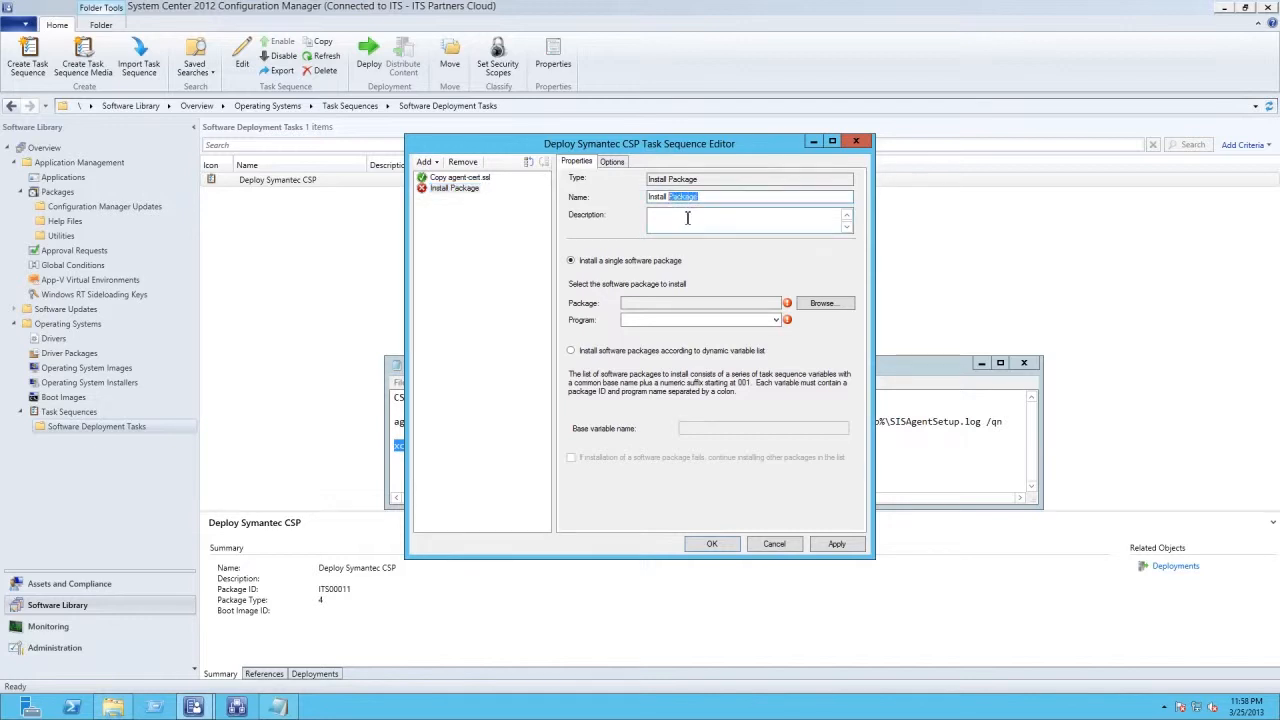
text(CSP)
- Assign the Symantec Critical System Protection 5.2.9.568 EN package to the Install CSP step, and close the saved task sequence and the Notepad file
click(822, 304)
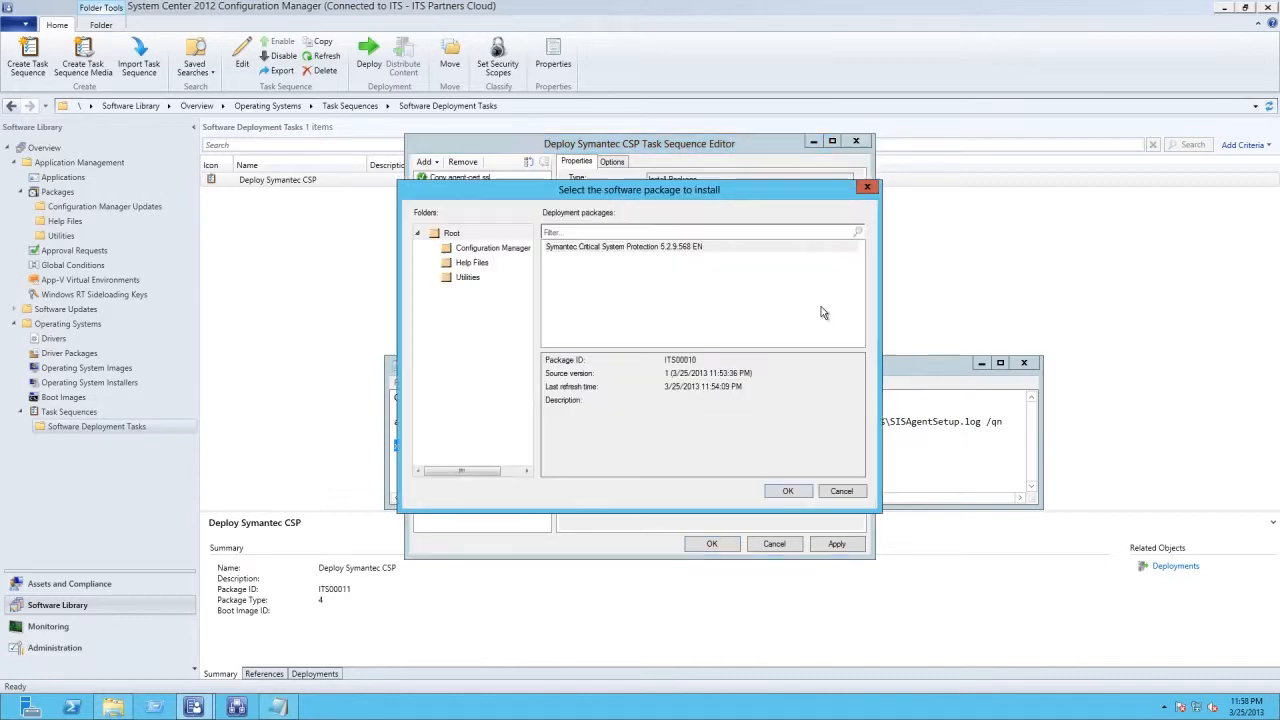
click(633, 248)
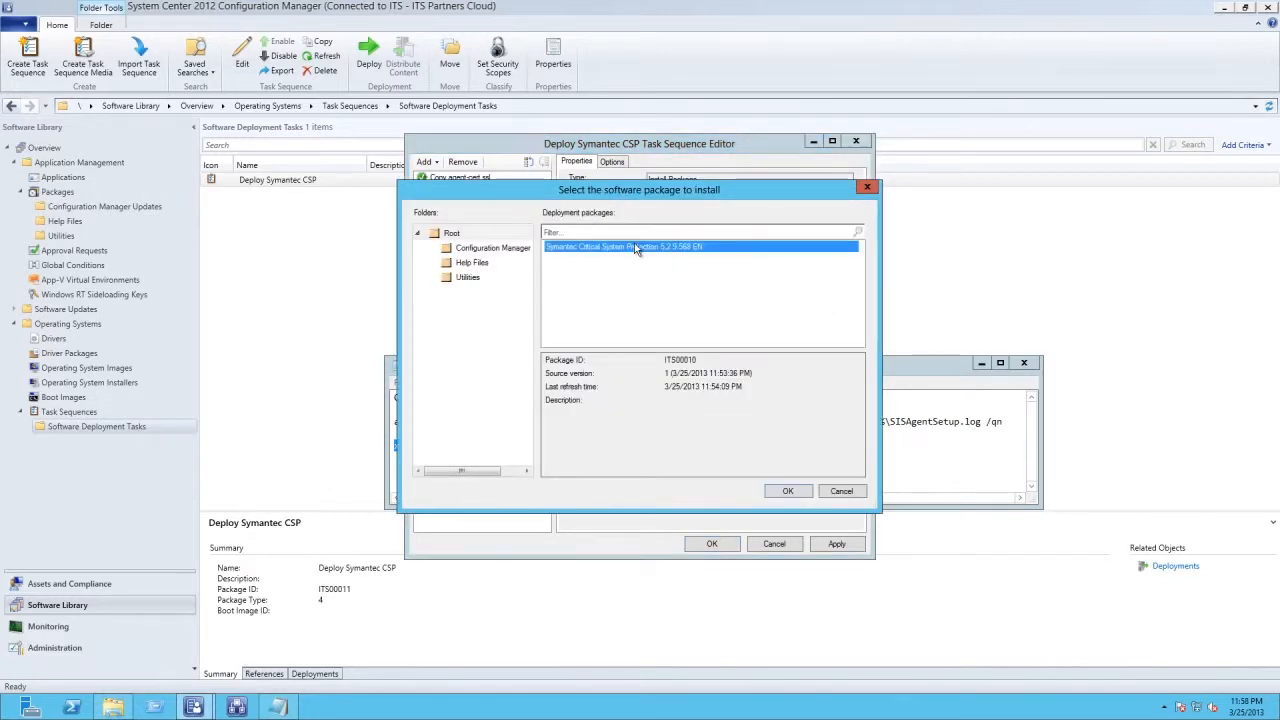
click(788, 492)
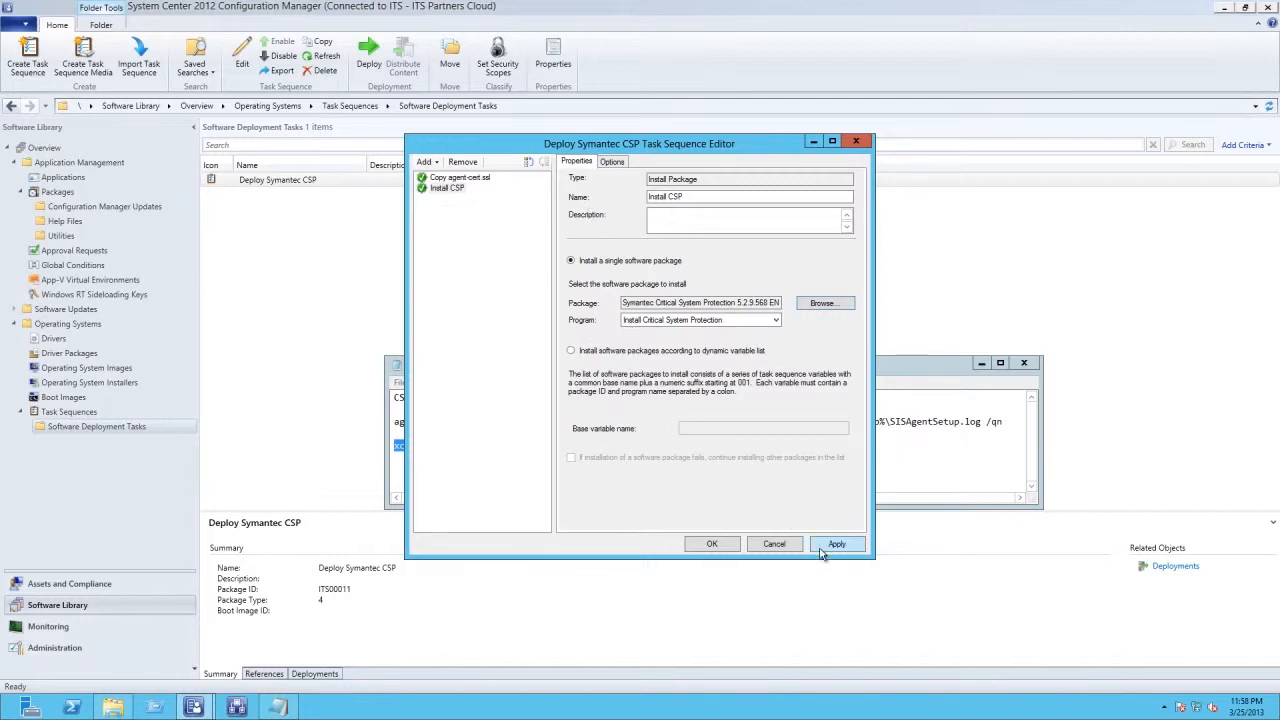
click(714, 546)
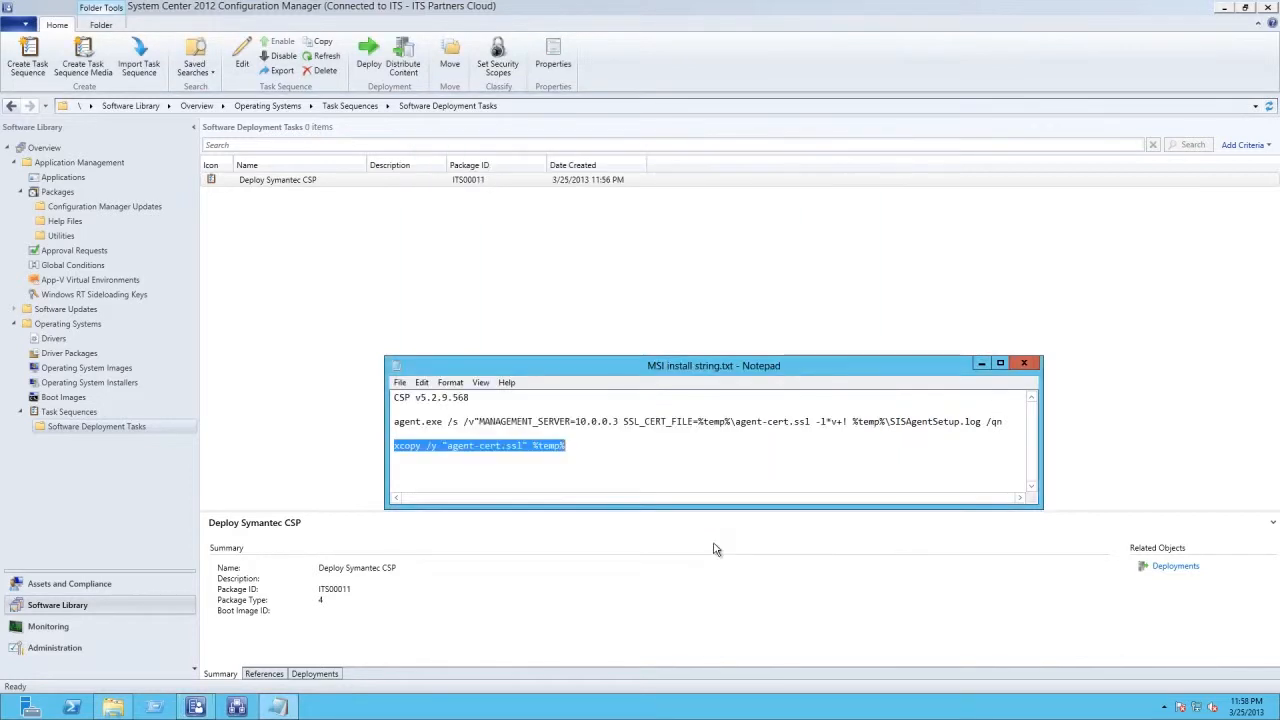
click(1022, 368)
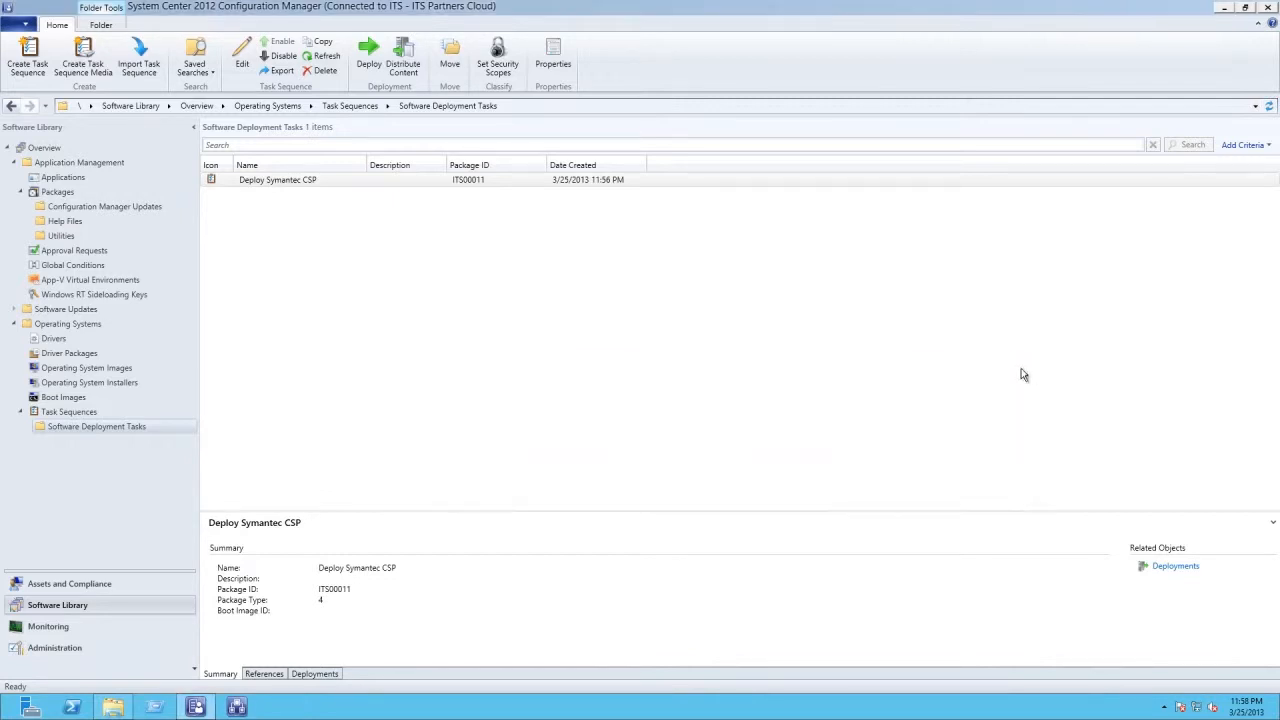
- Start deploying the Deploy Symantec CSP task sequence to the Deploy Critical System Protection collection in the Packages folder
click(256, 183)
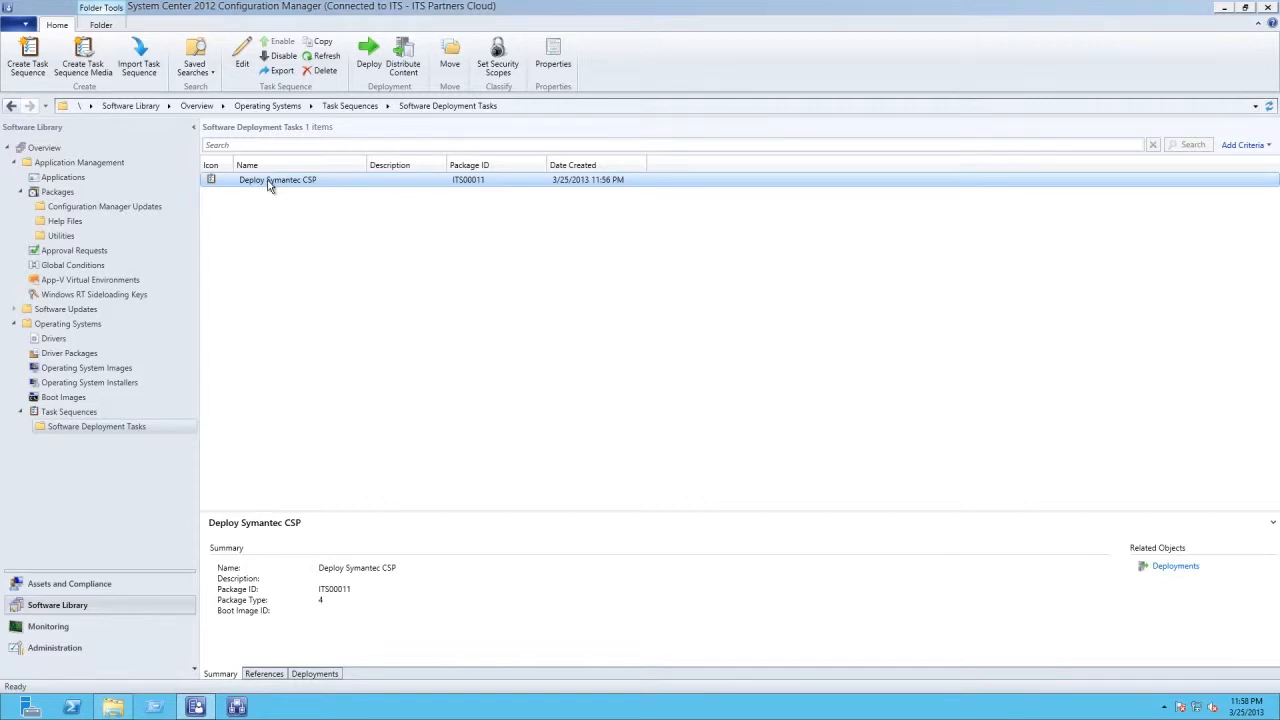
right_click(268, 186)
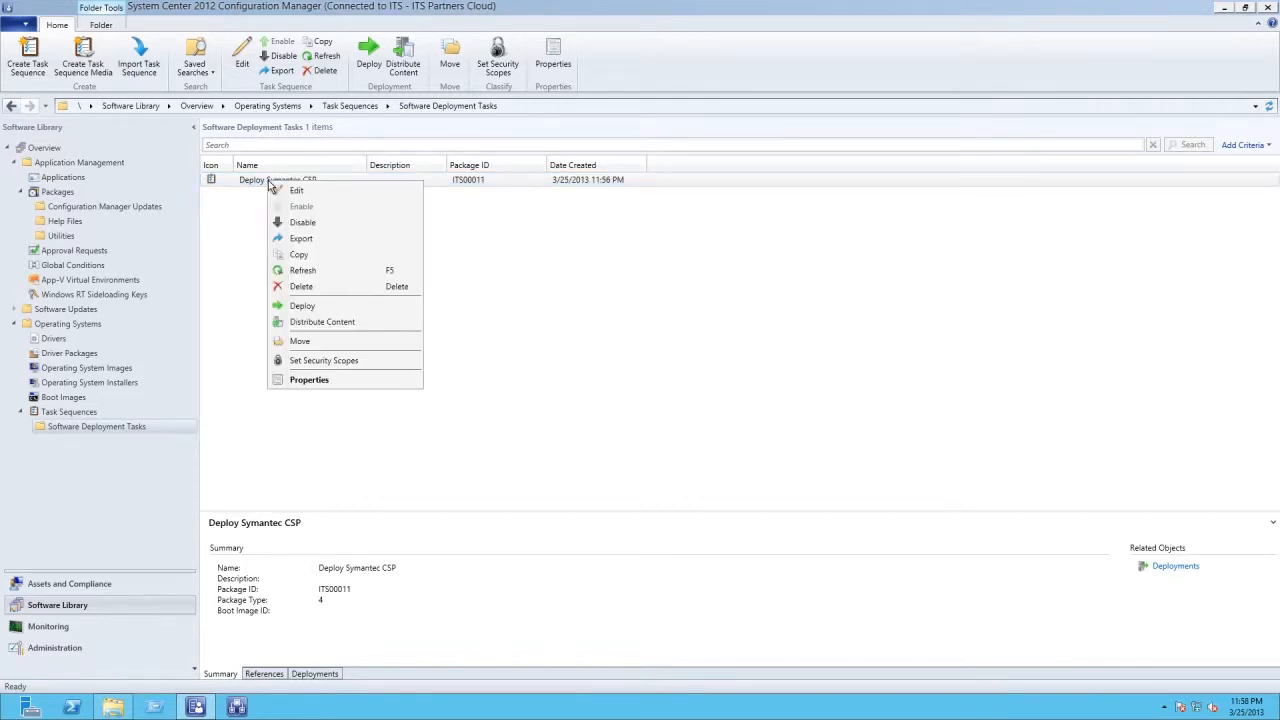
click(303, 306)
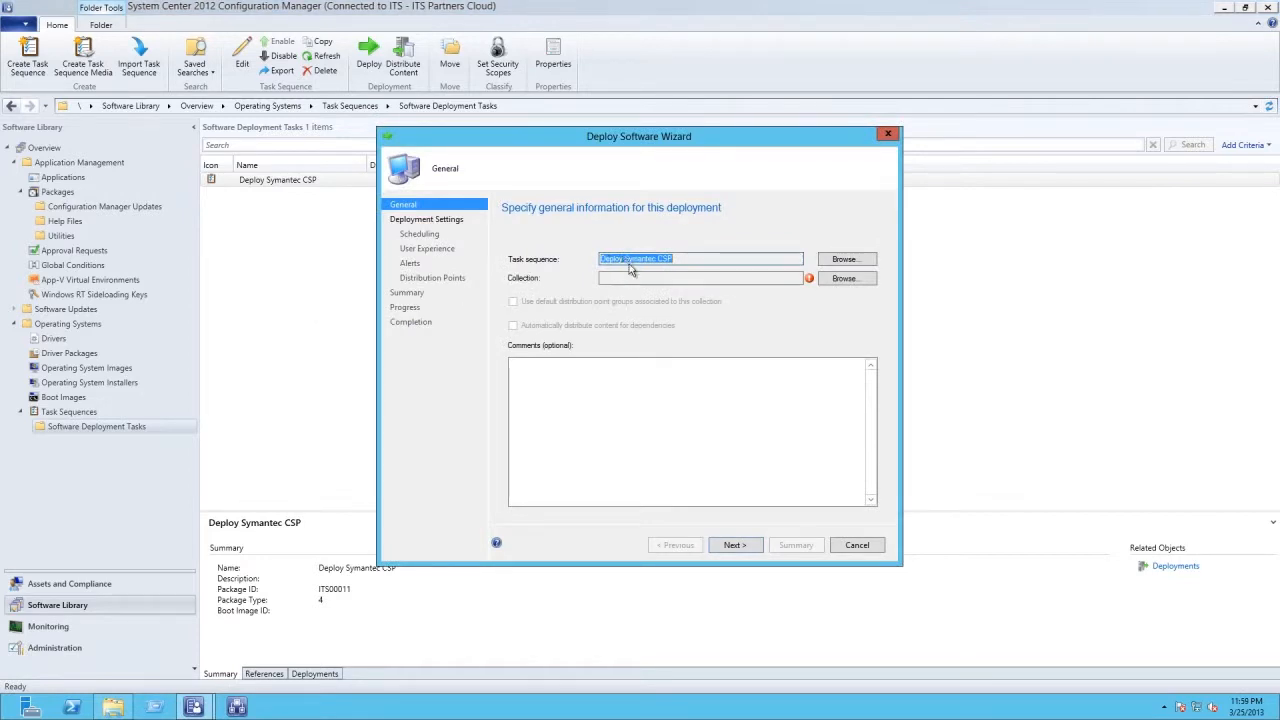
click(845, 281)
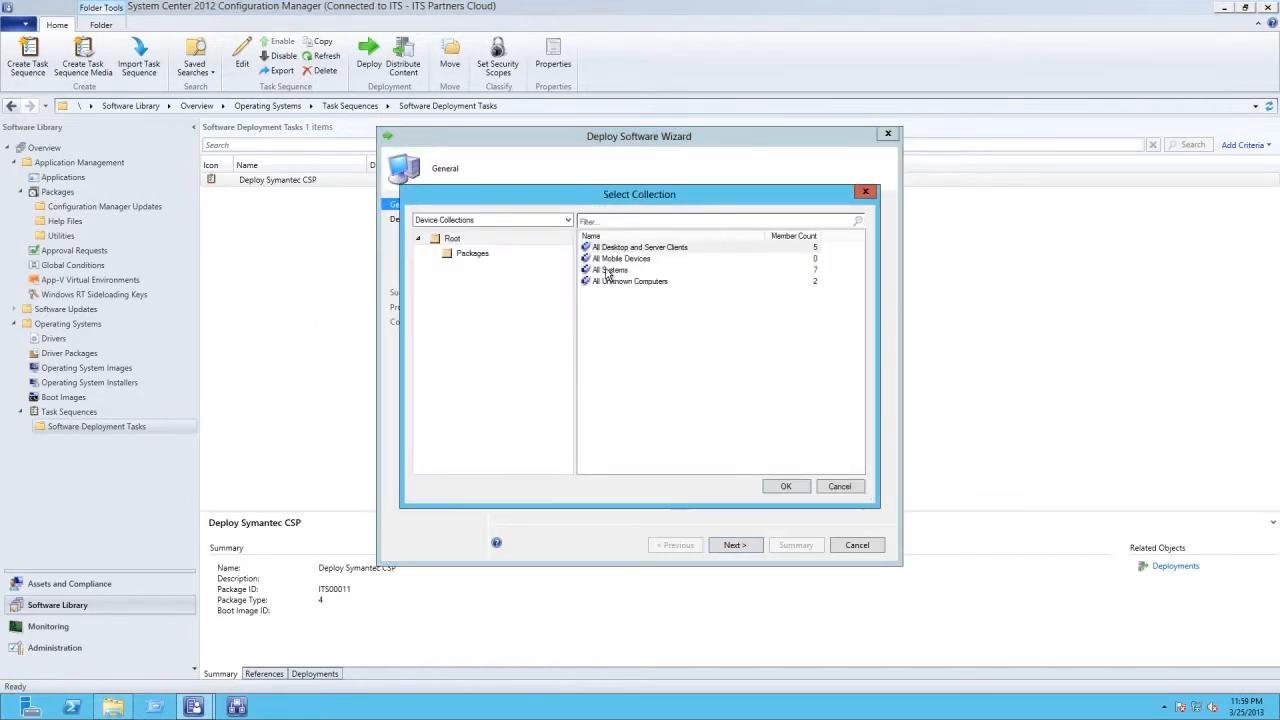
click(475, 253)
click(636, 260)
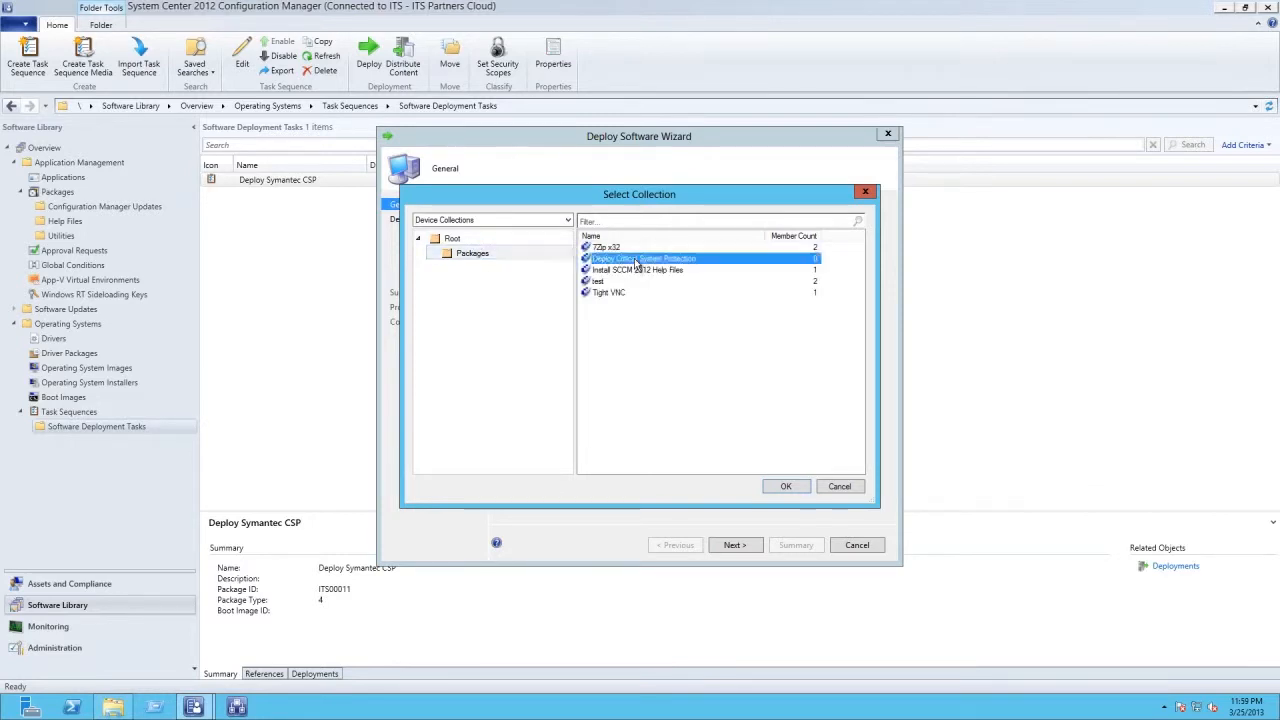
click(787, 487)
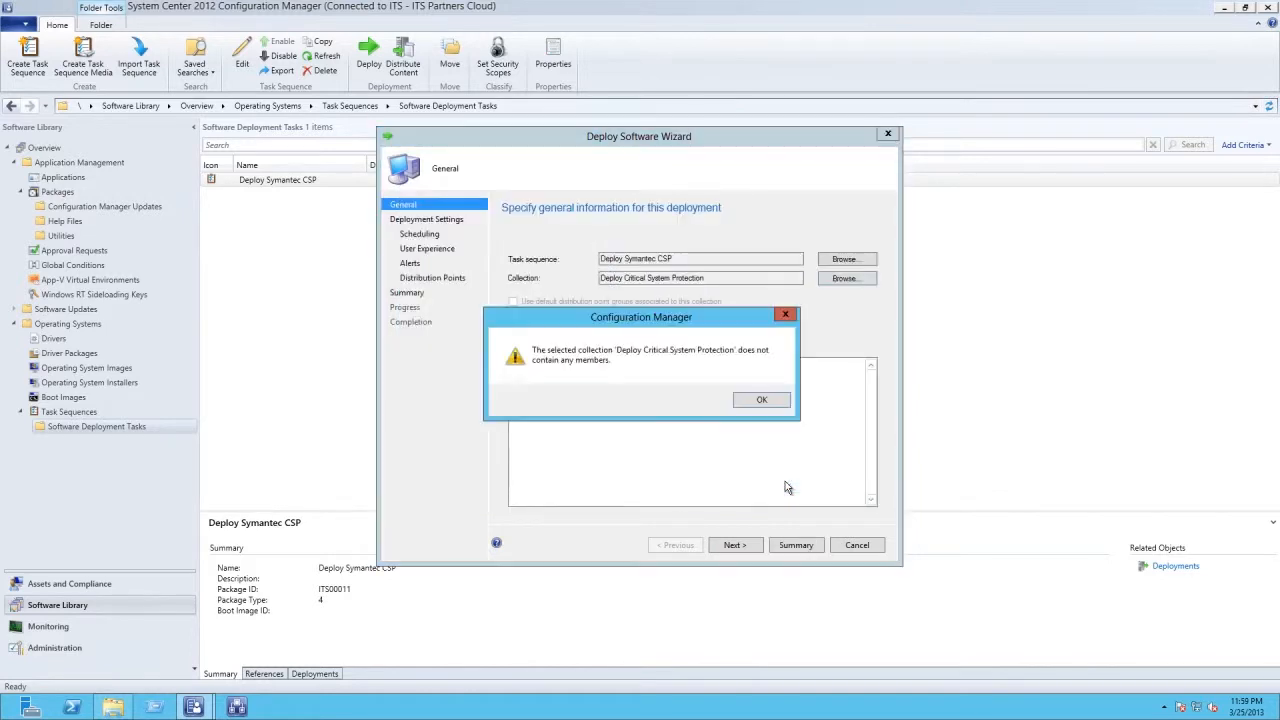
click(757, 400)
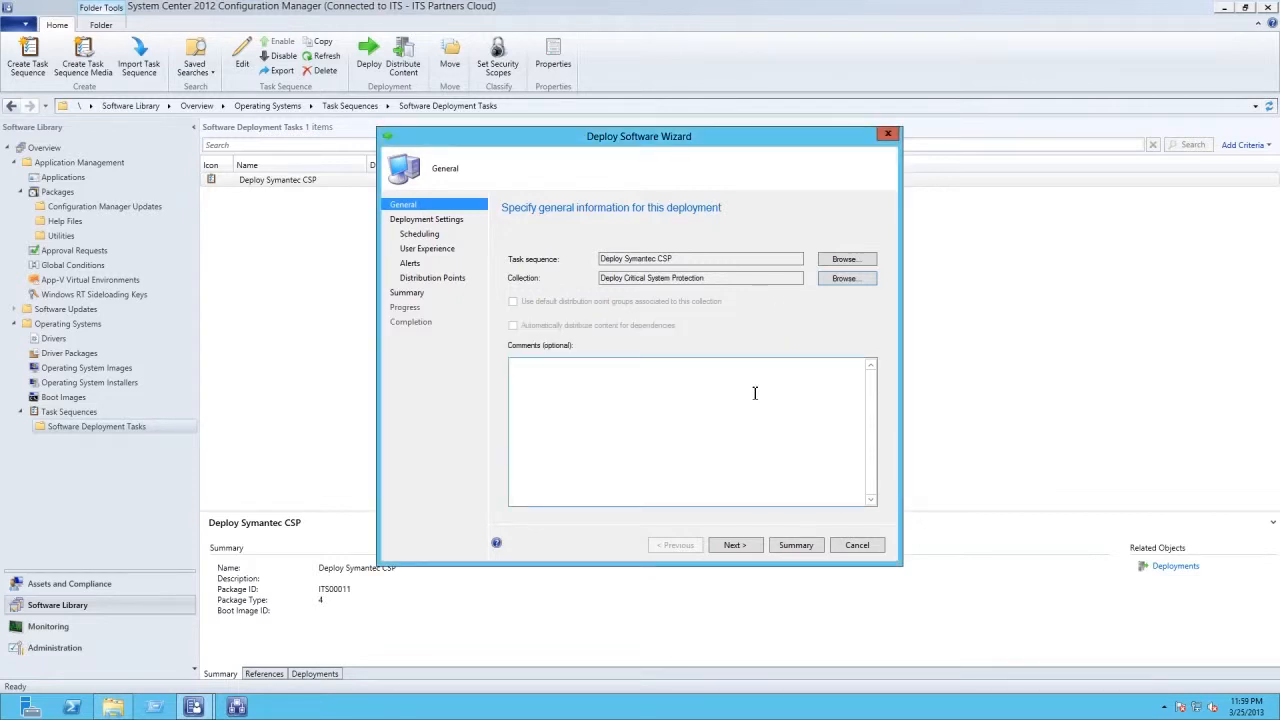
- Keep the deployment purpose as Available and continue past the scheduling settings to the user experience settings
click(742, 546)
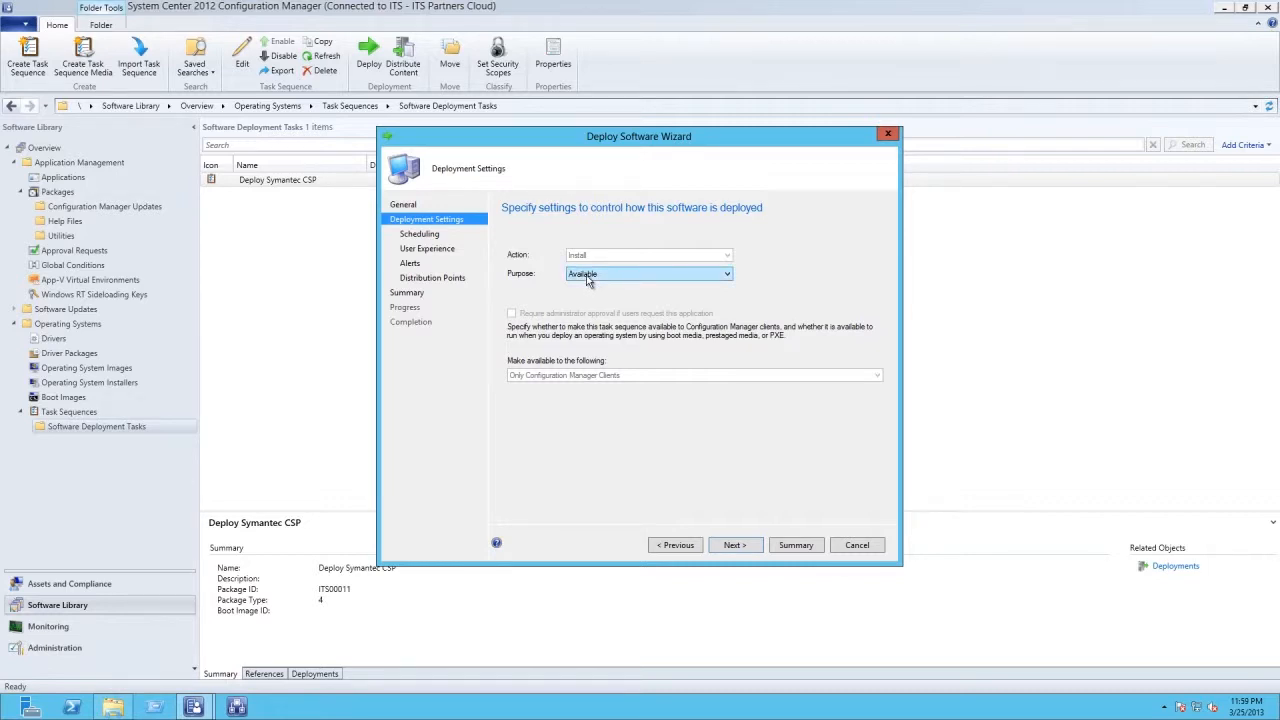
click(588, 278)
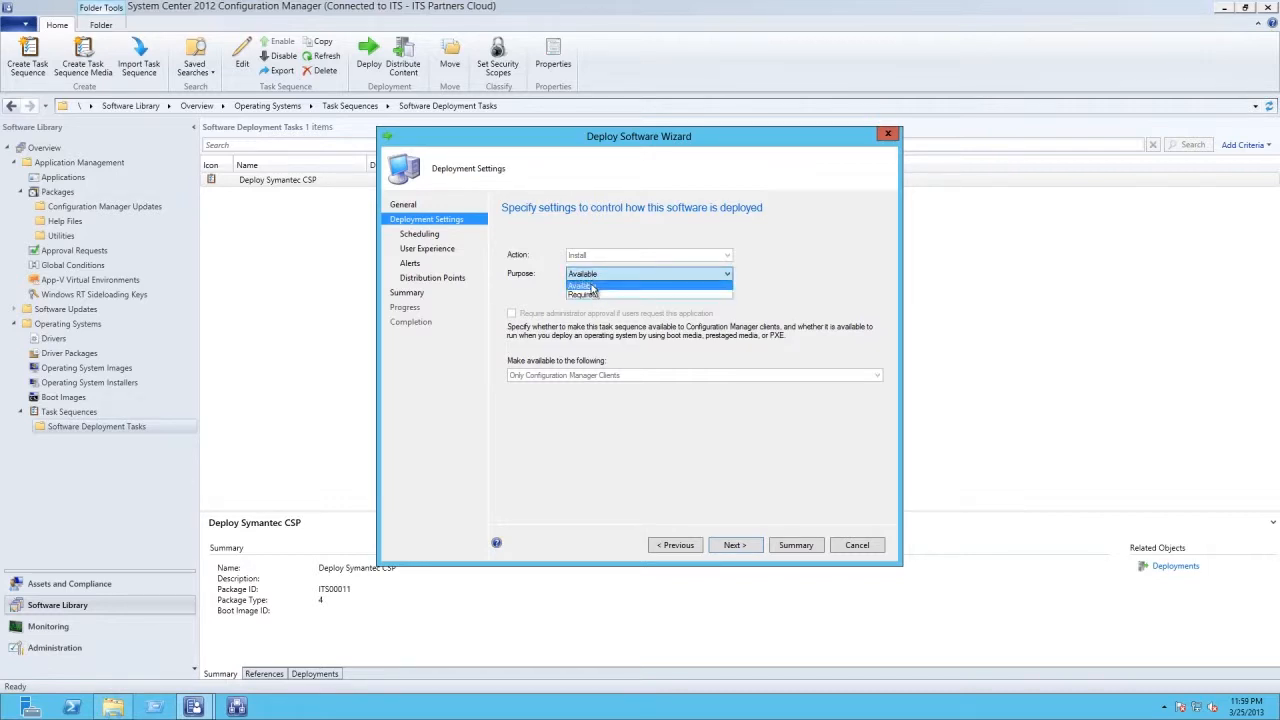
click(591, 286)
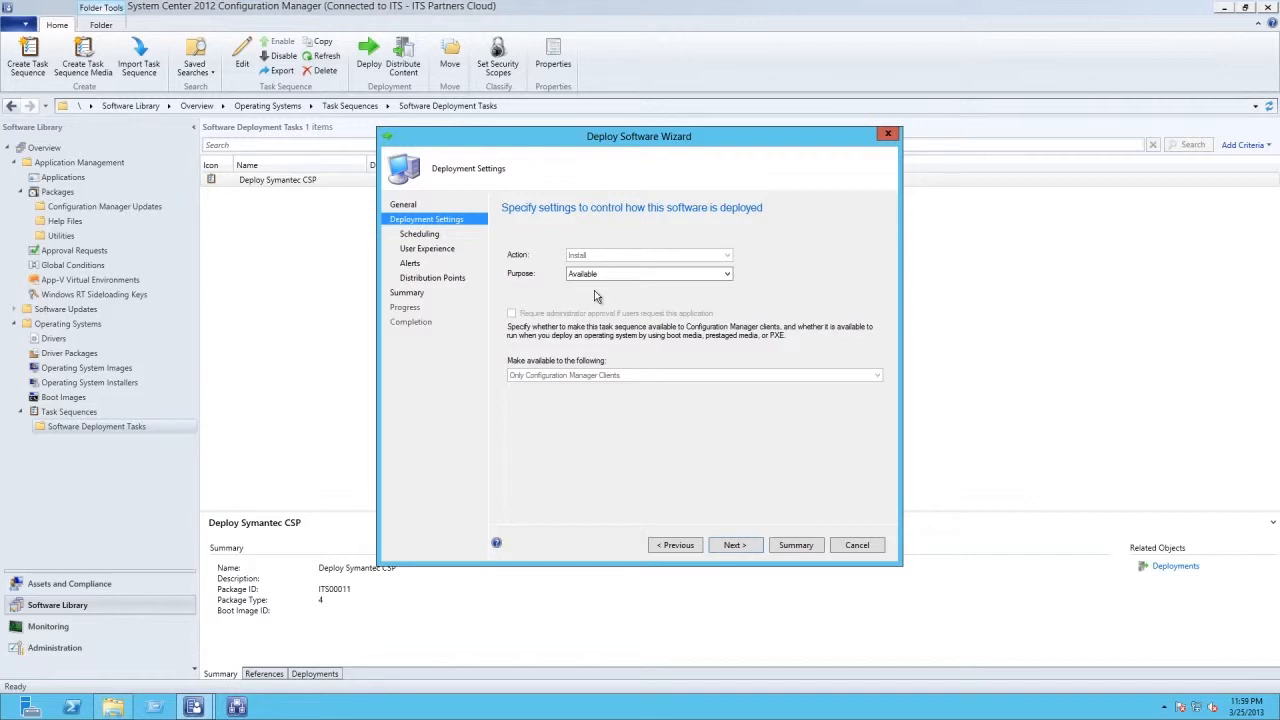
click(735, 545)
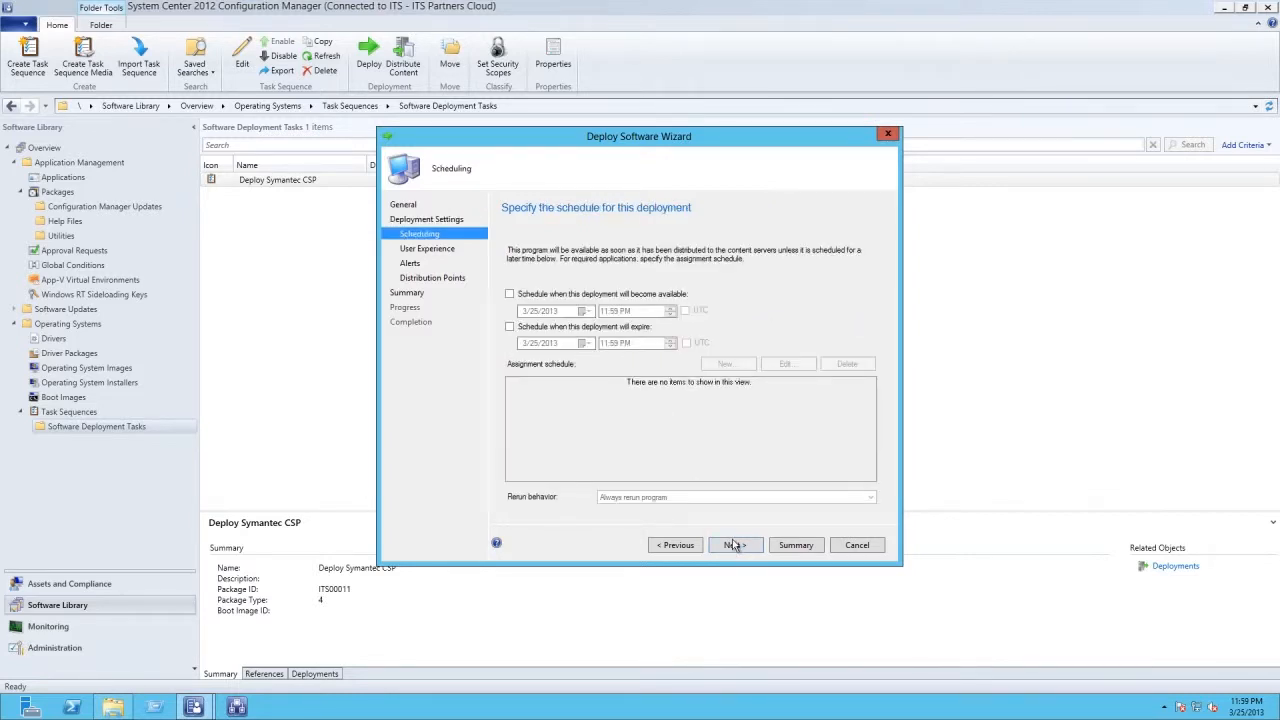
click(526, 296)
click(735, 547)
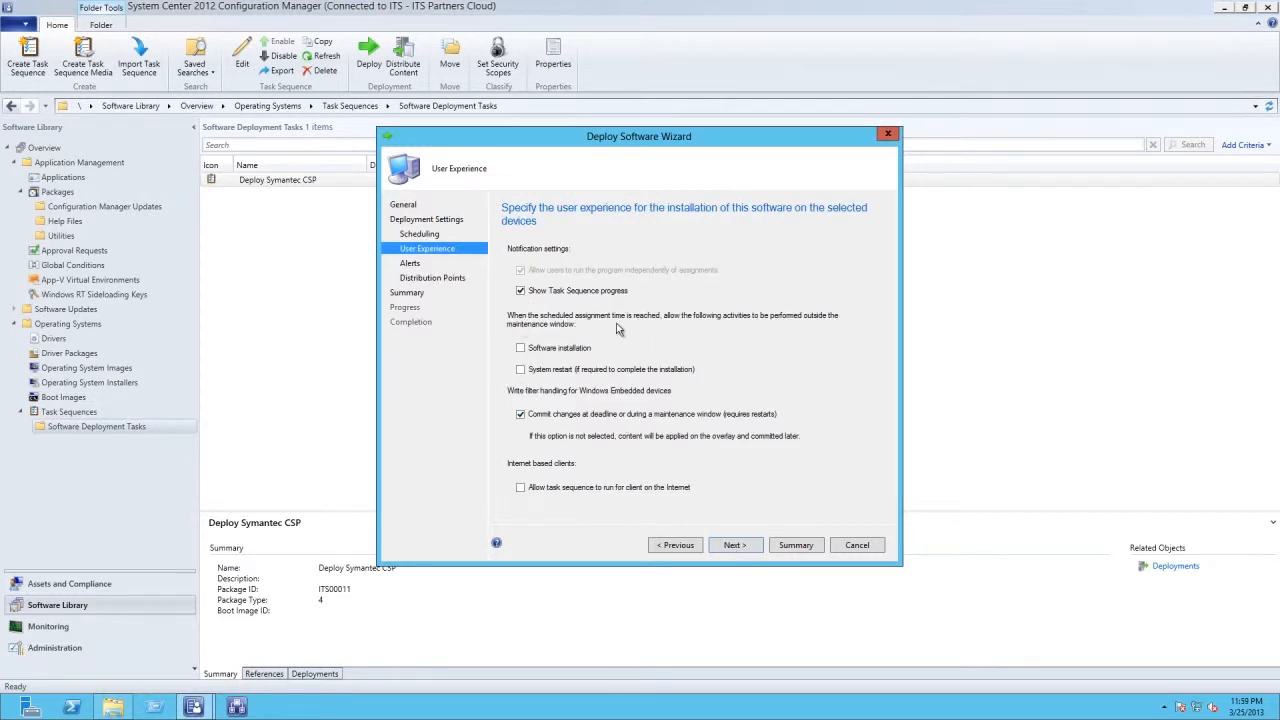
- Allow software installation and system restart outside the maintenance window, and continue past the alert options
click(543, 356)
click(548, 377)
click(734, 545)
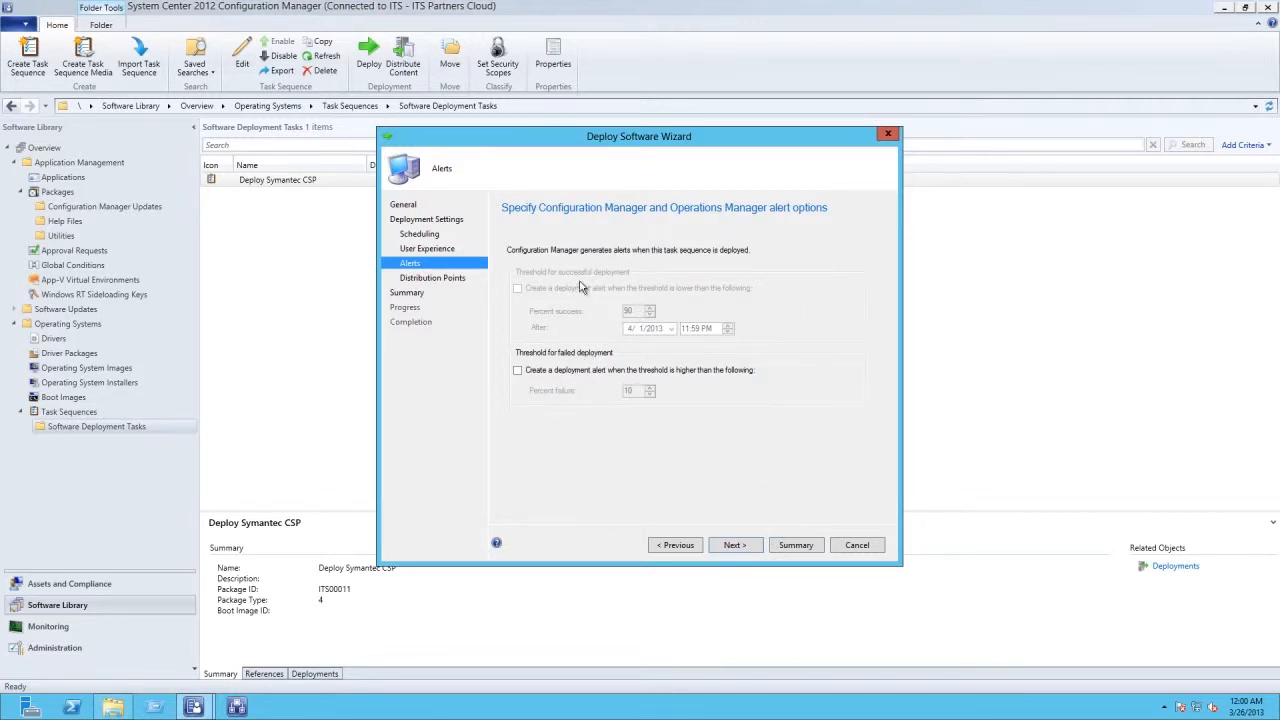
click(733, 547)
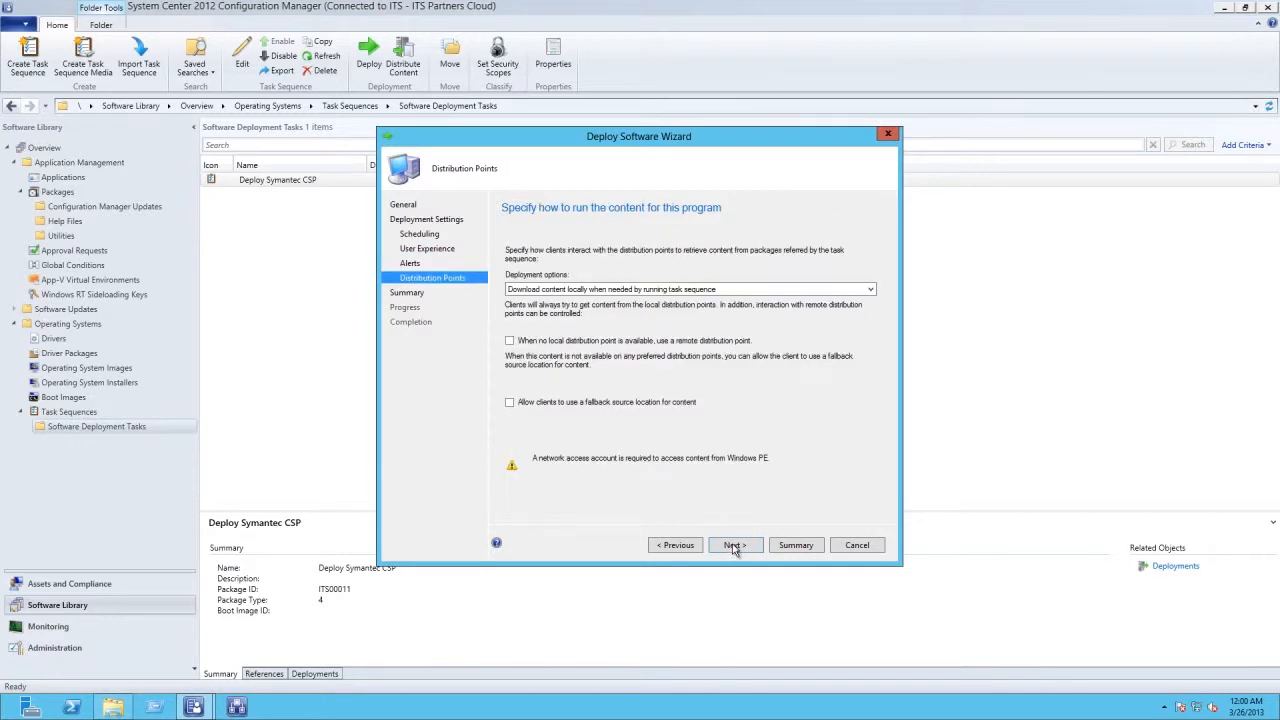
- Keep the option to download content locally when needed by the running task sequence, and complete the deployment wizard
click(591, 291)
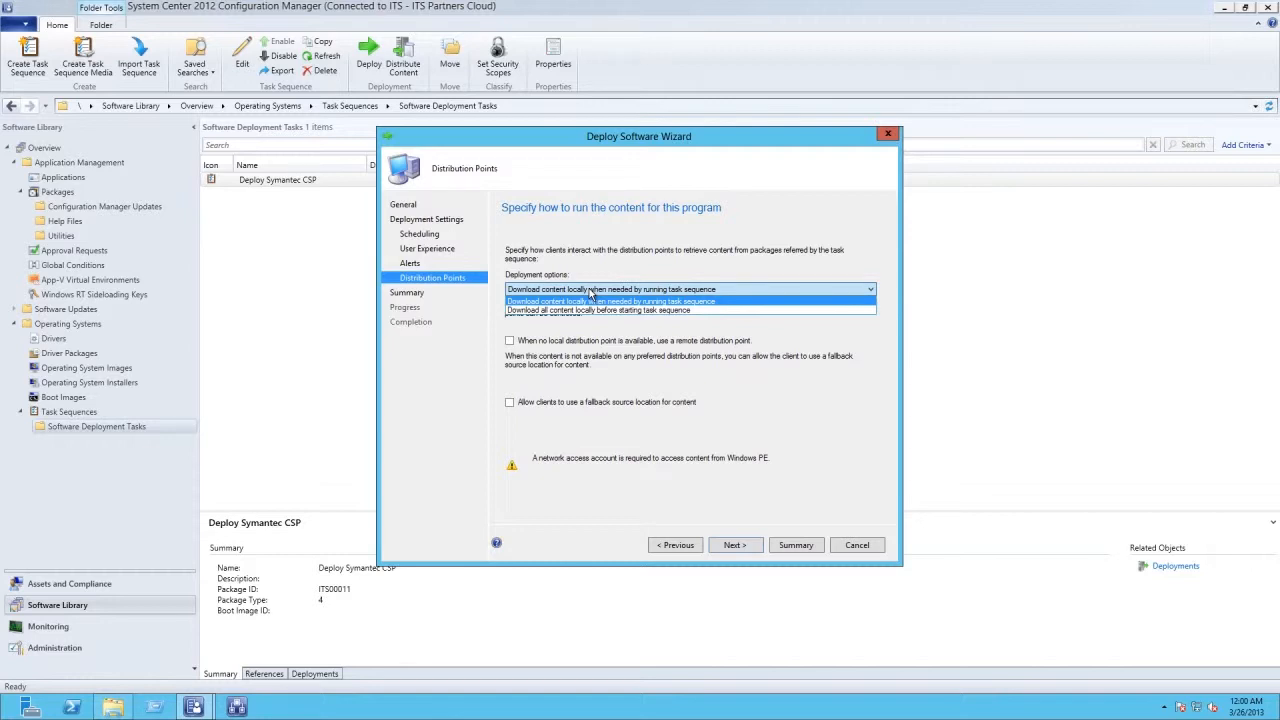
click(591, 291)
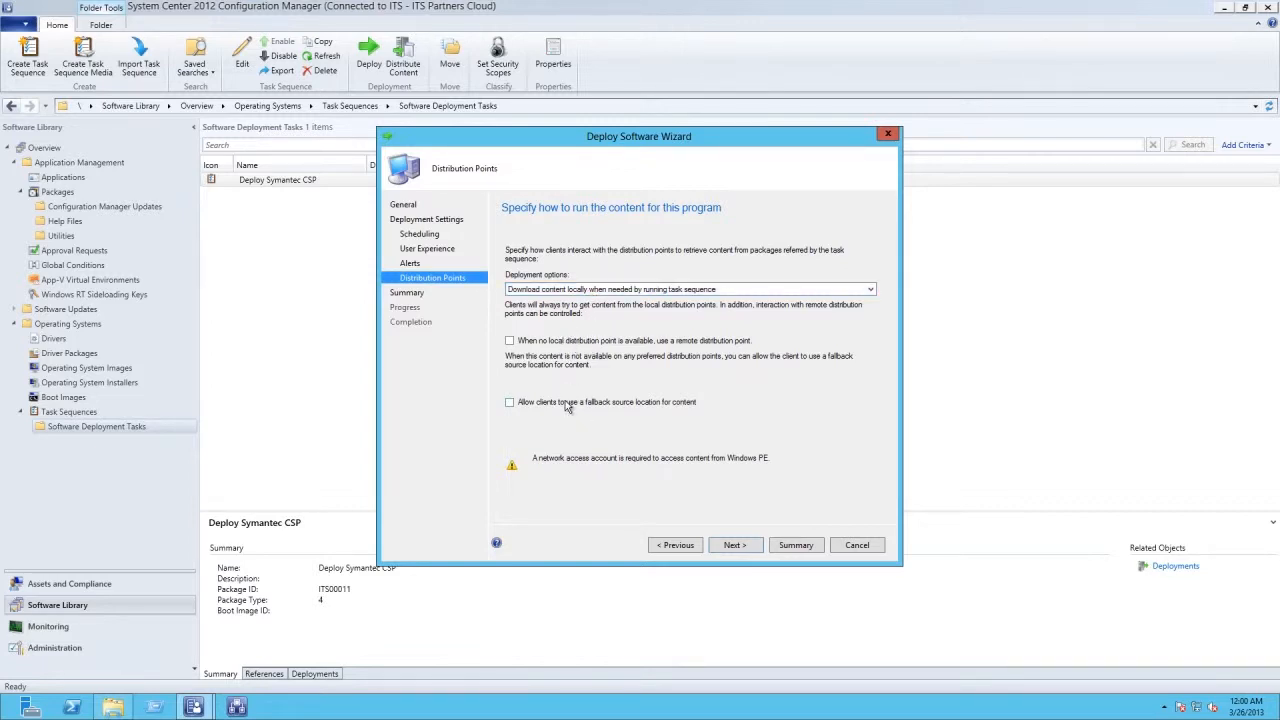
click(735, 545)
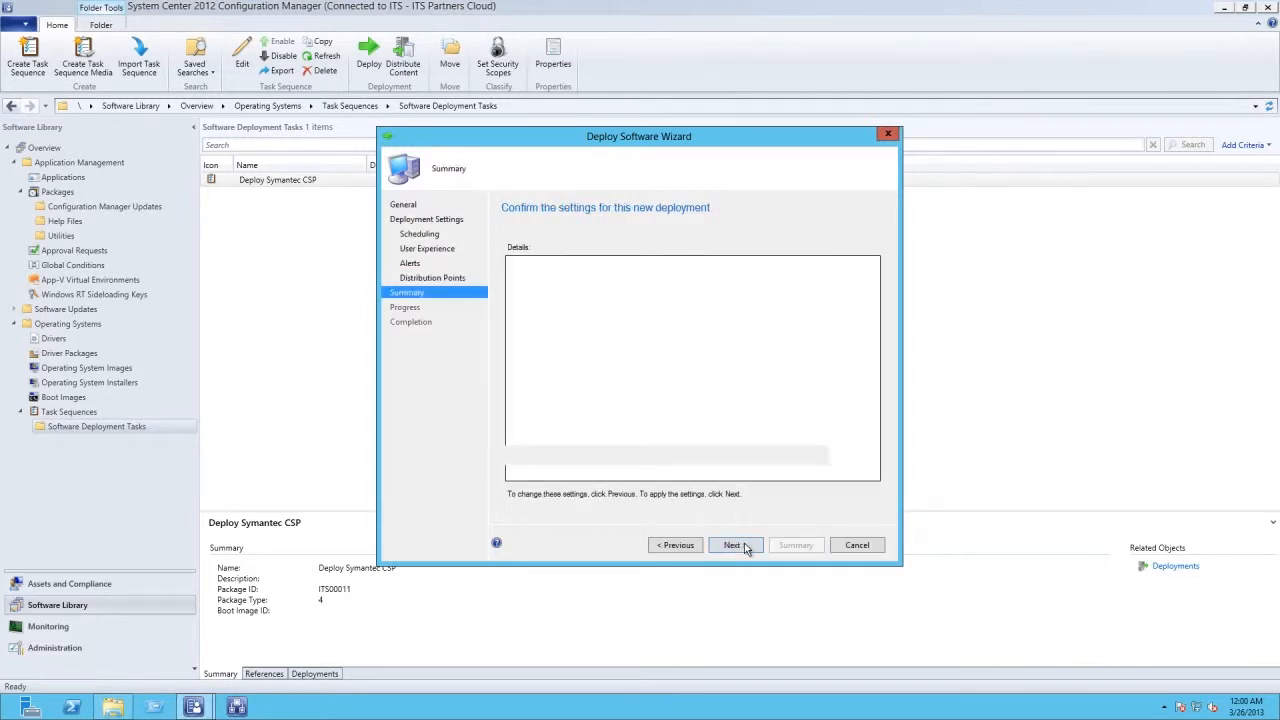
click(735, 545)
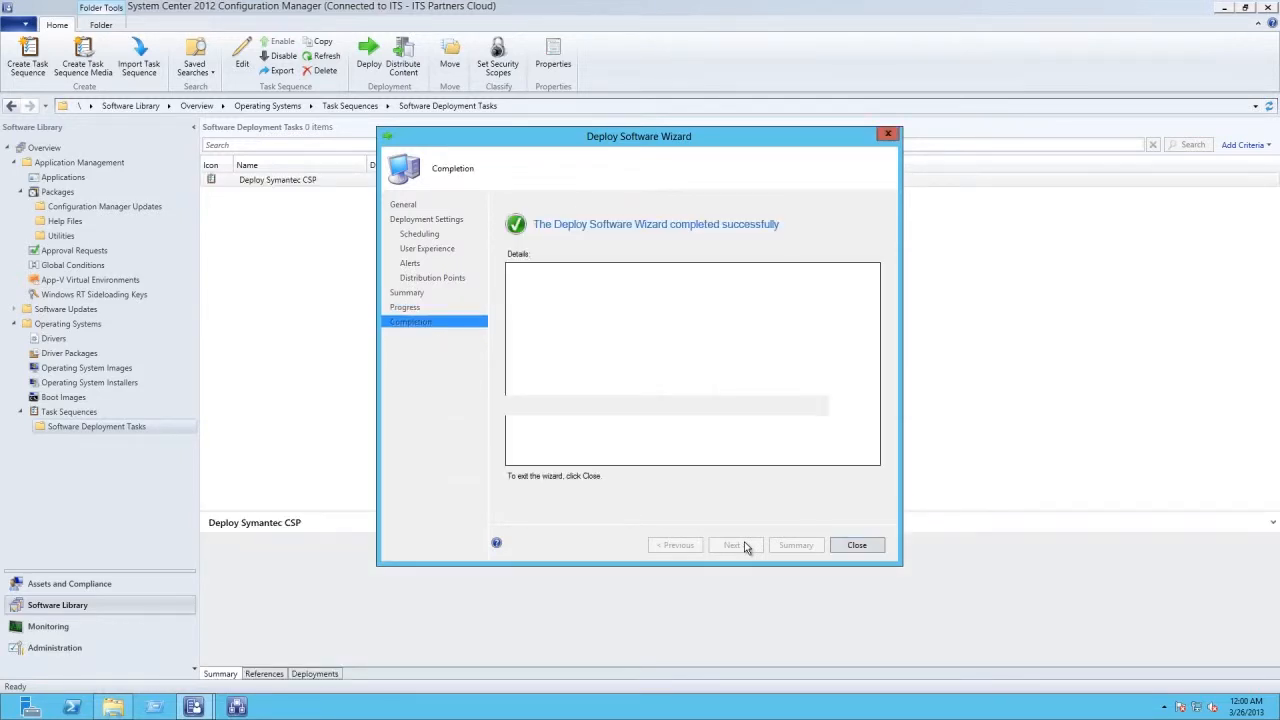
click(857, 545)
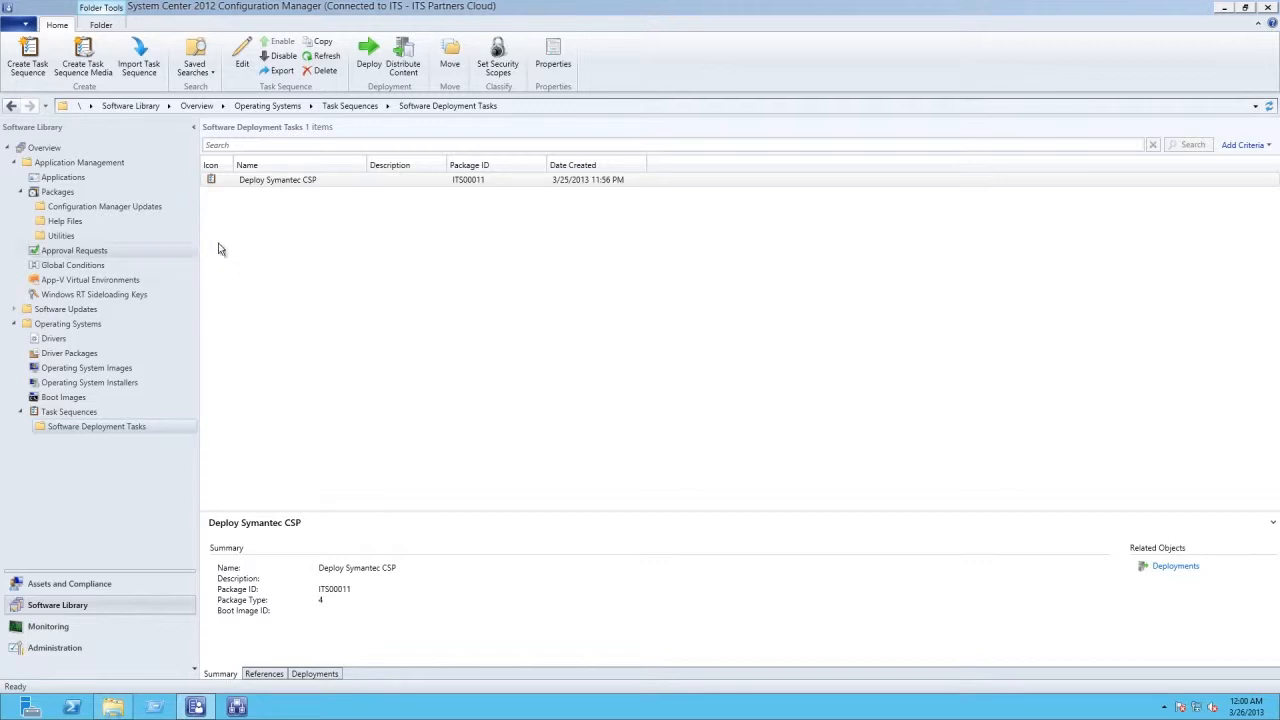
- Add the WN700014 device to the existing Deploy Critical System Protection collection in the Packages folder
click(86, 583)
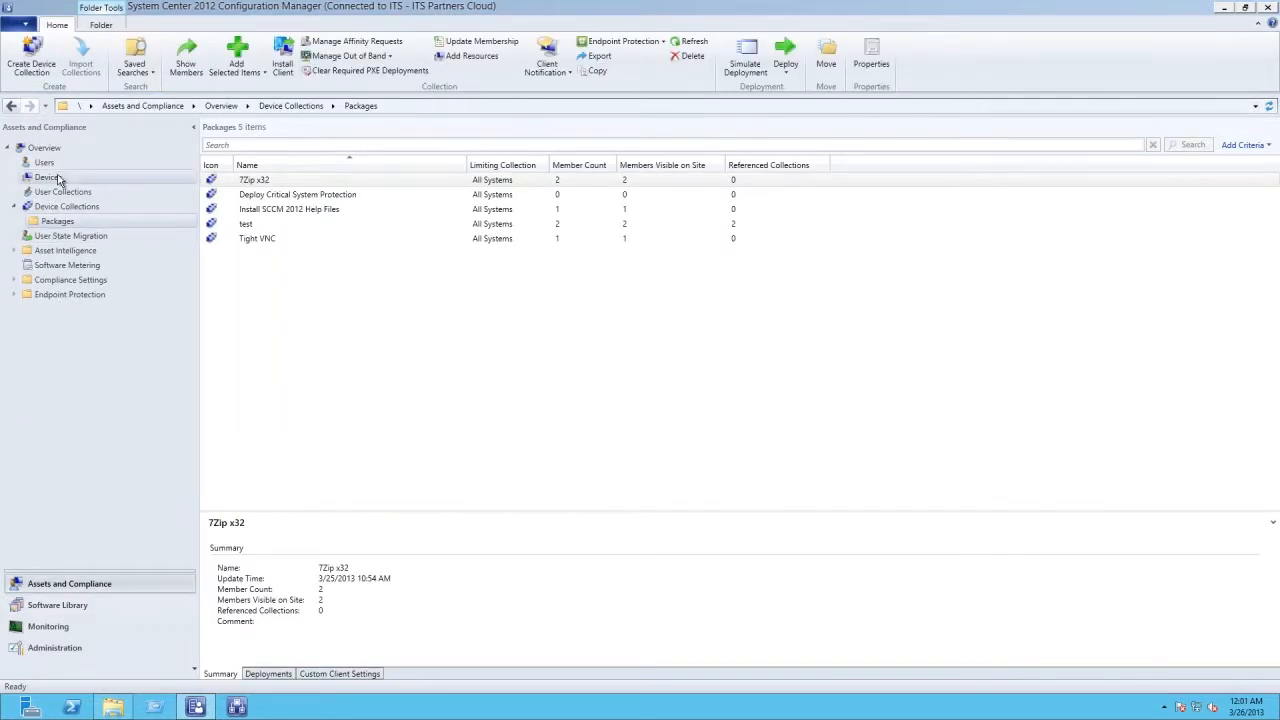
click(48, 177)
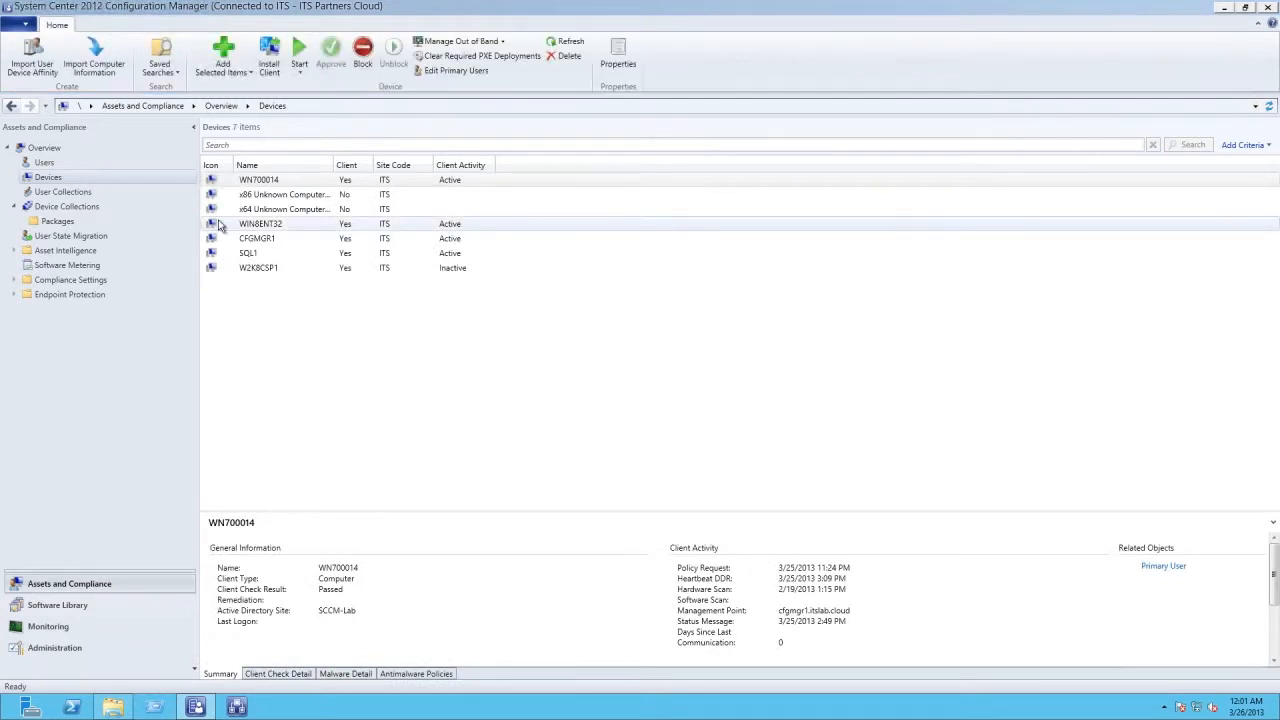
click(275, 183)
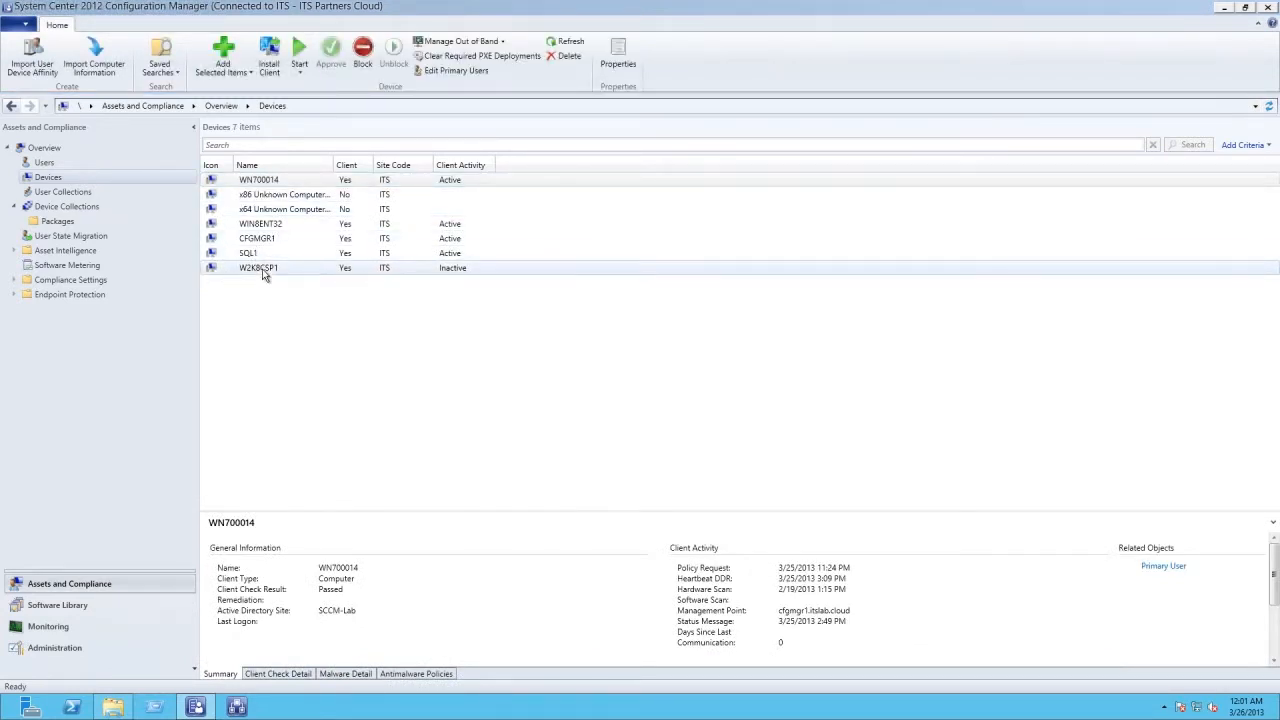
right_click(257, 182)
mouse_move(288, 191)
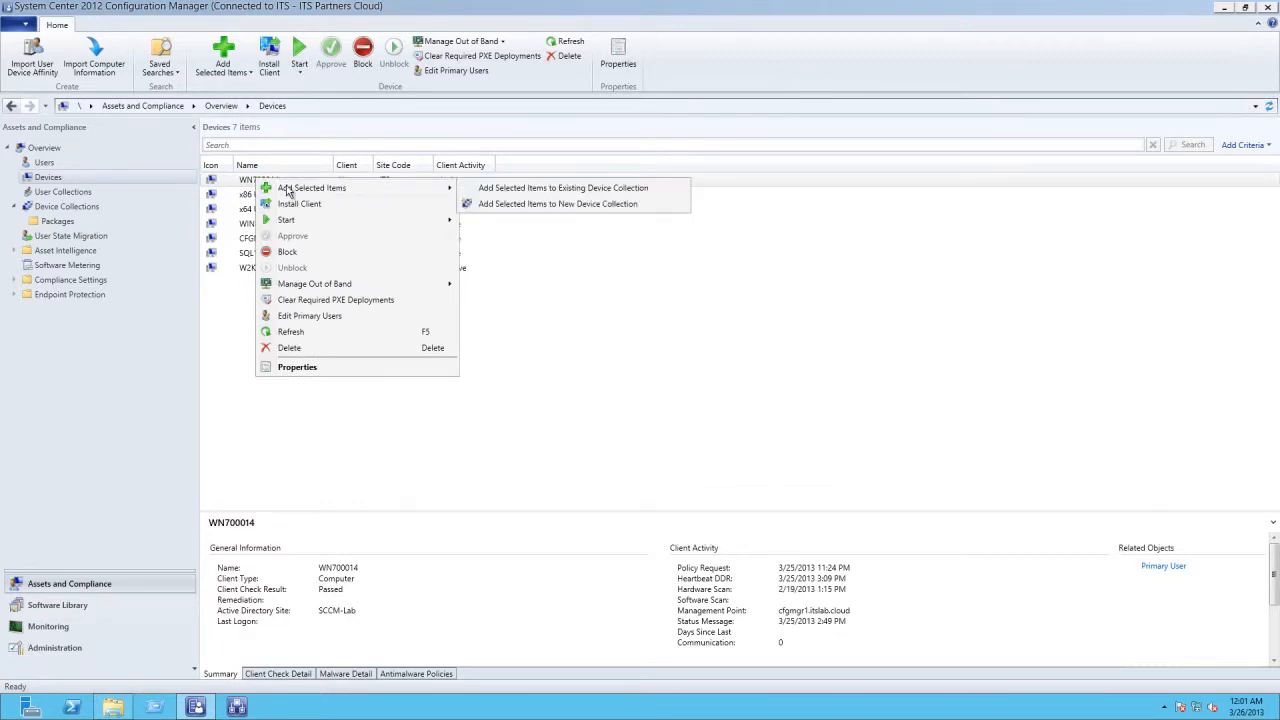
click(508, 193)
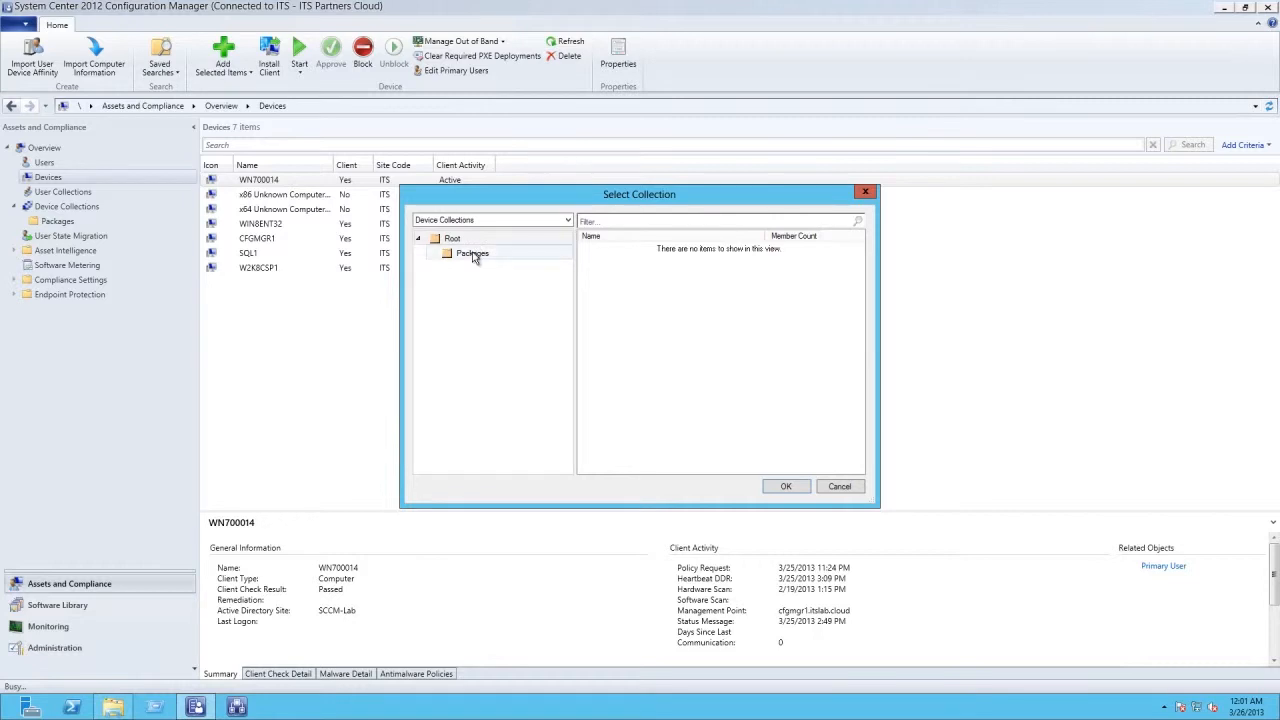
click(474, 256)
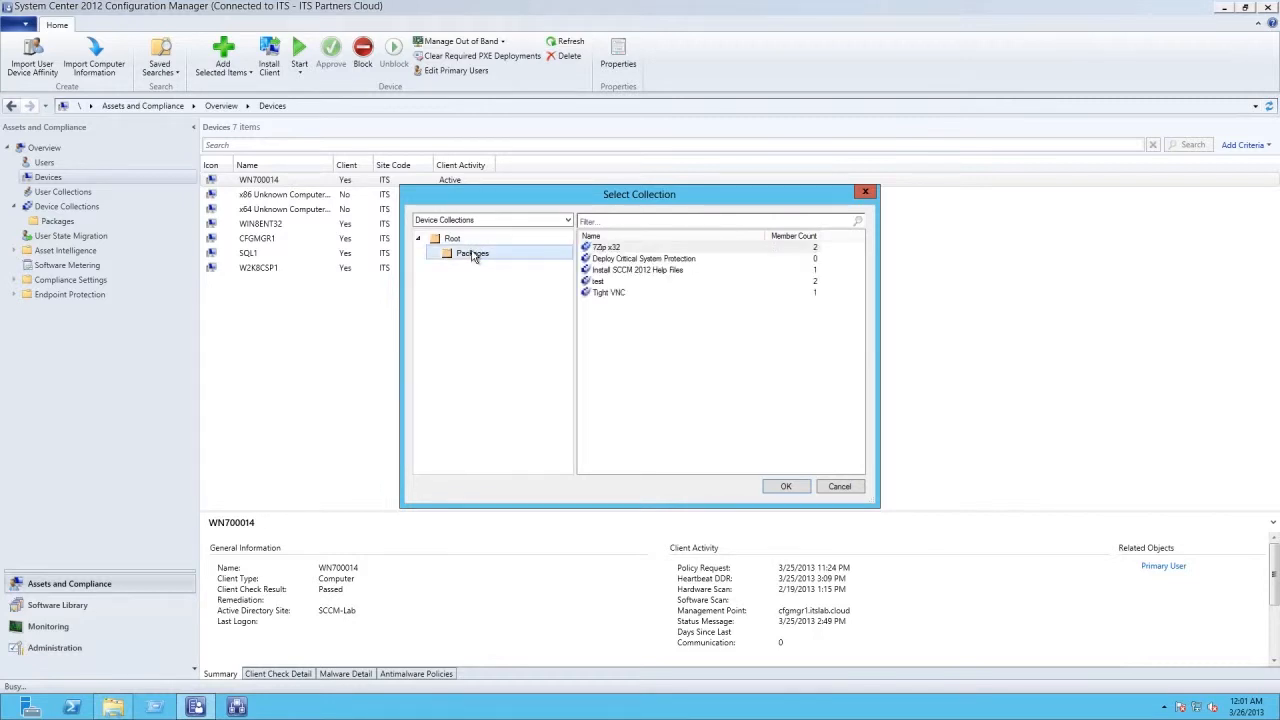
click(624, 260)
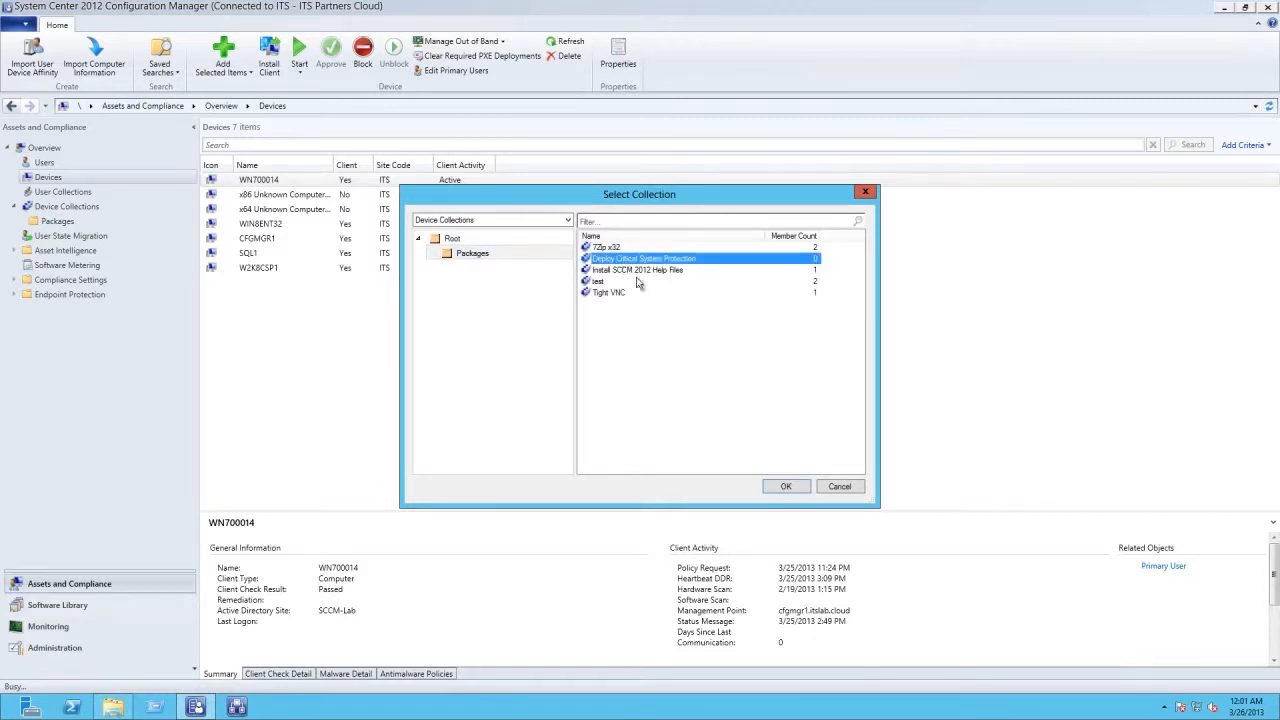
click(788, 486)
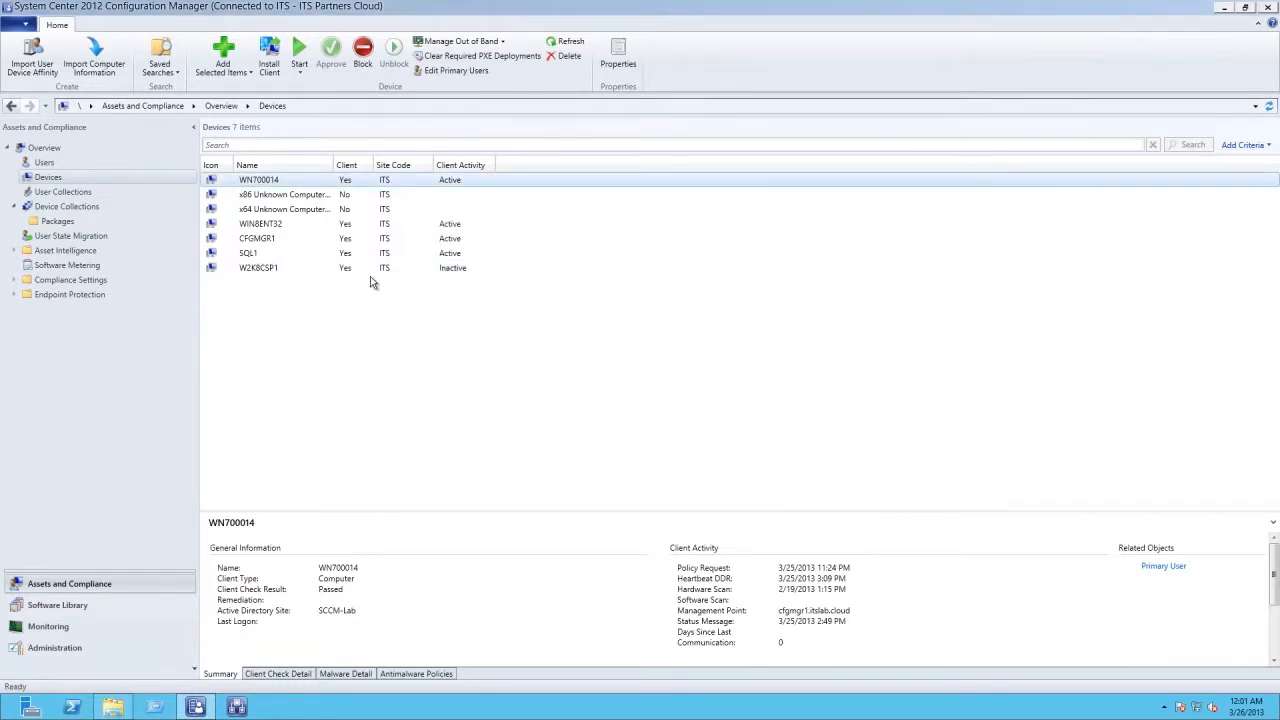
- Update the membership of the Deploy Critical System Protection collection in the Packages device collections
click(63, 222)
click(242, 198)
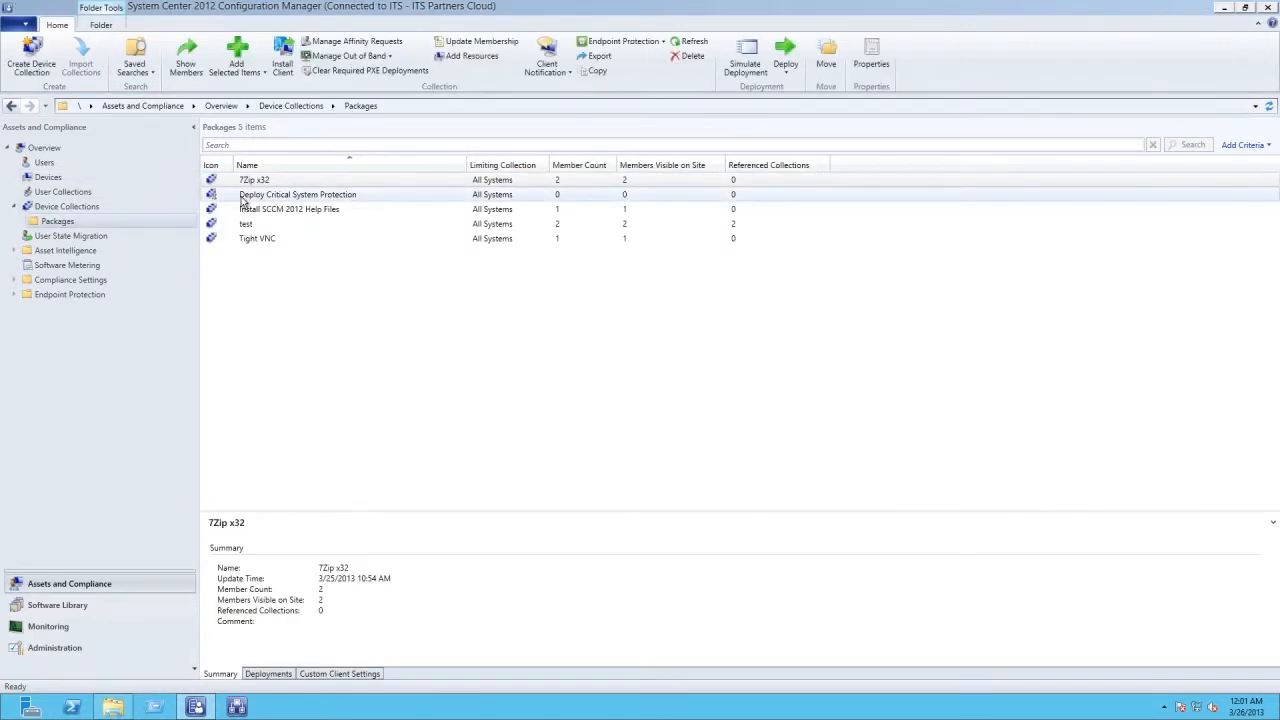
click(494, 45)
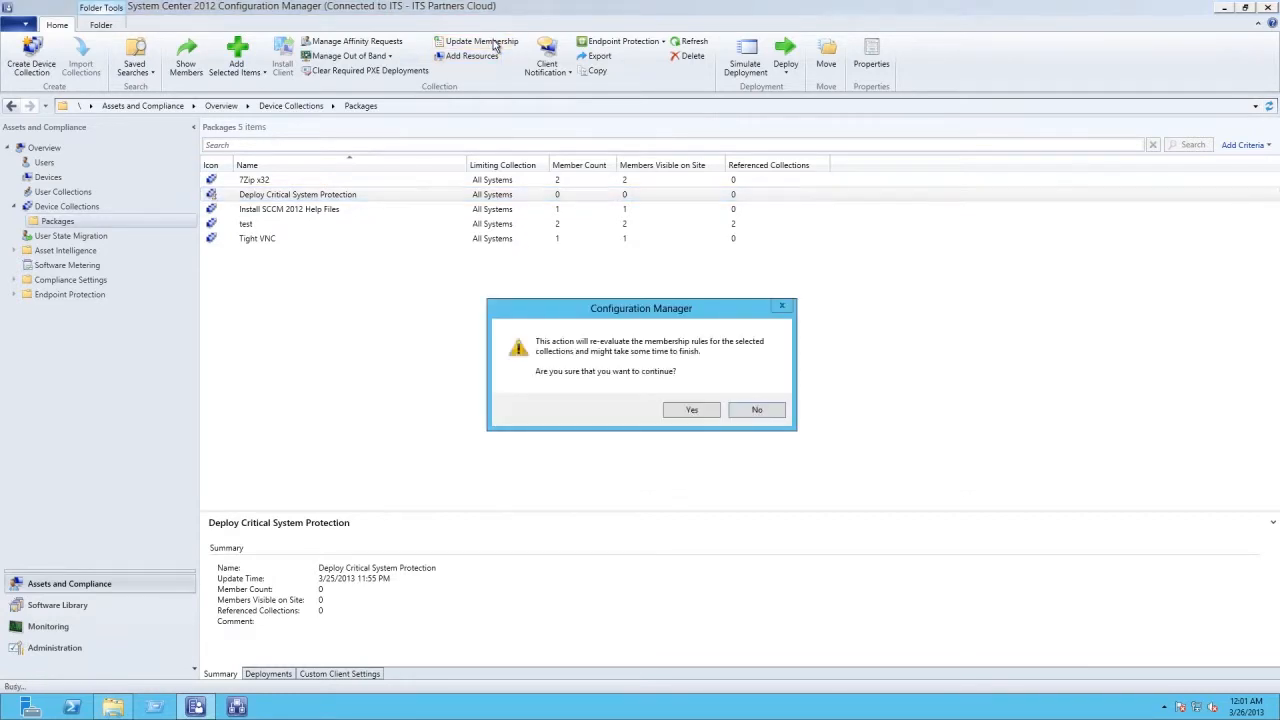
click(683, 410)
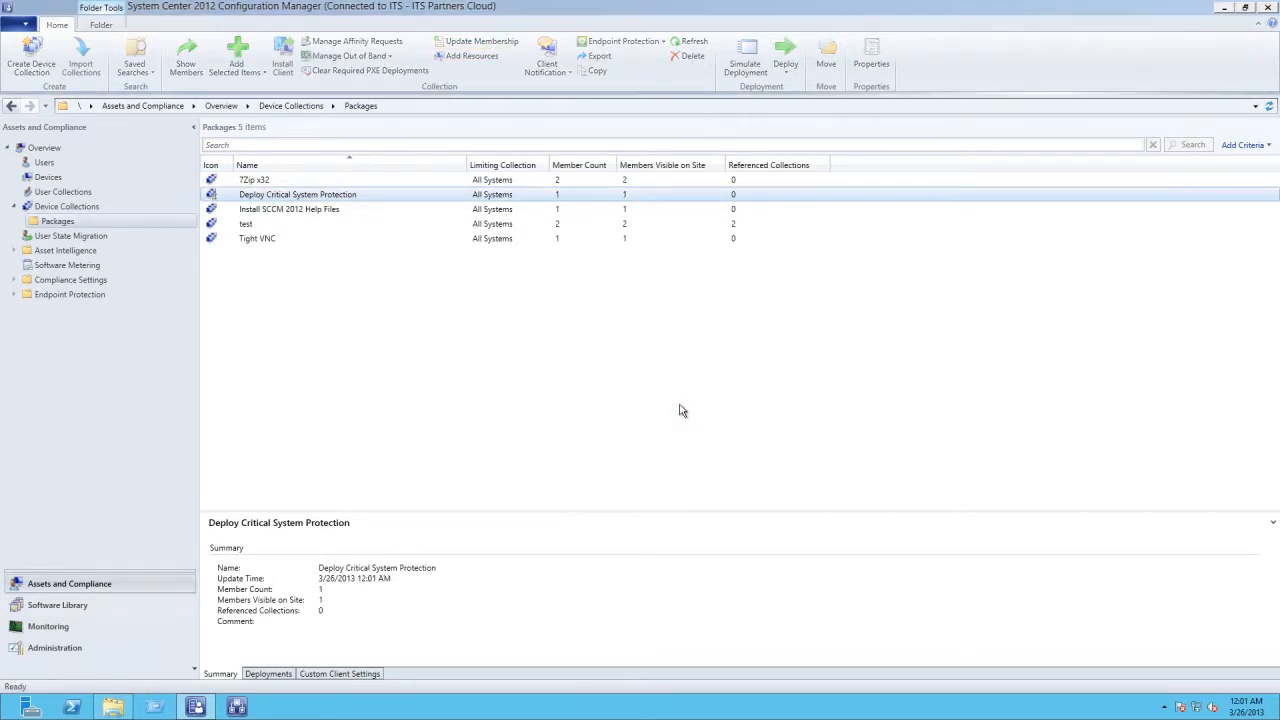
- Open the Deploy Critical System Protection collection's members and notify the WN700014 client to download computer policy
double_click(374, 194)
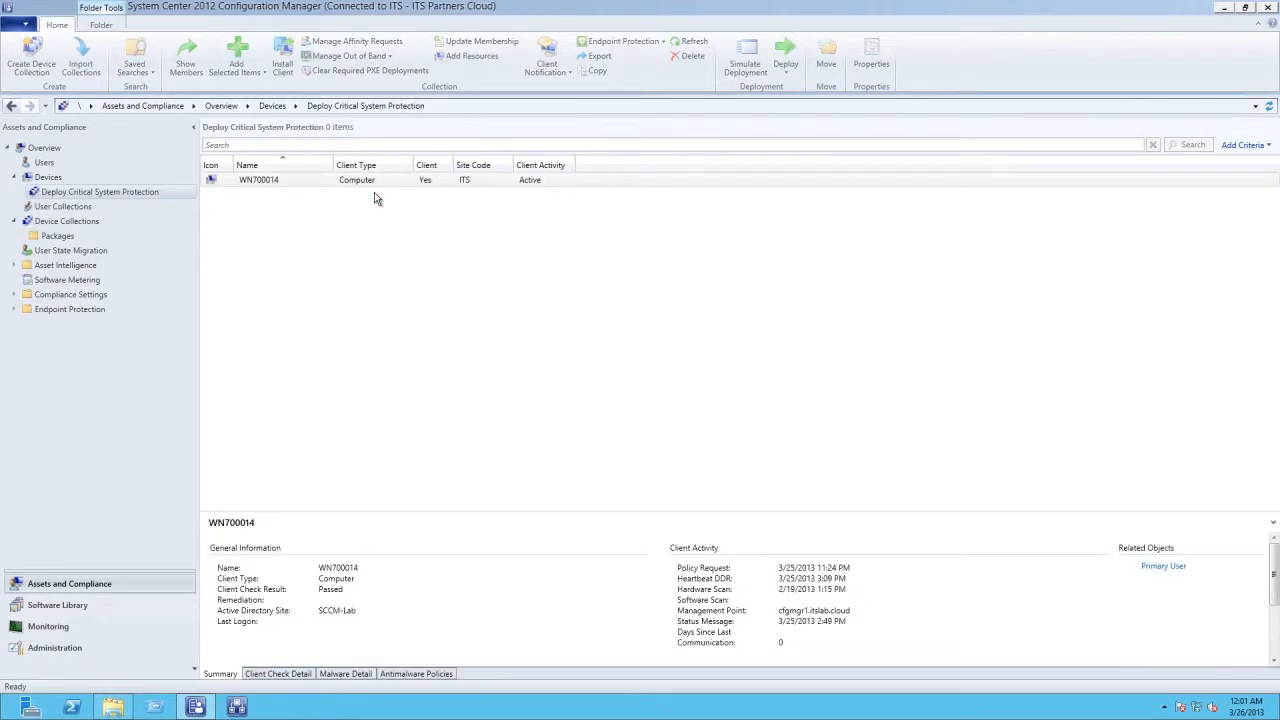
click(250, 183)
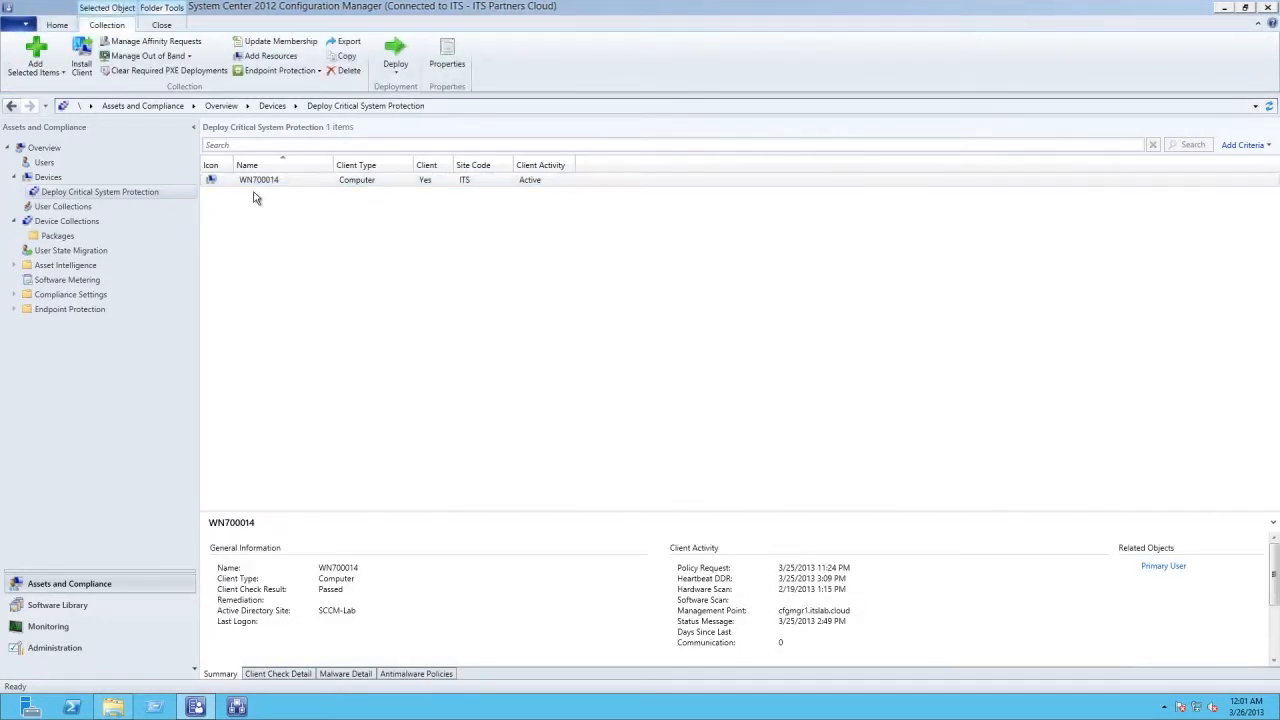
right_click(256, 183)
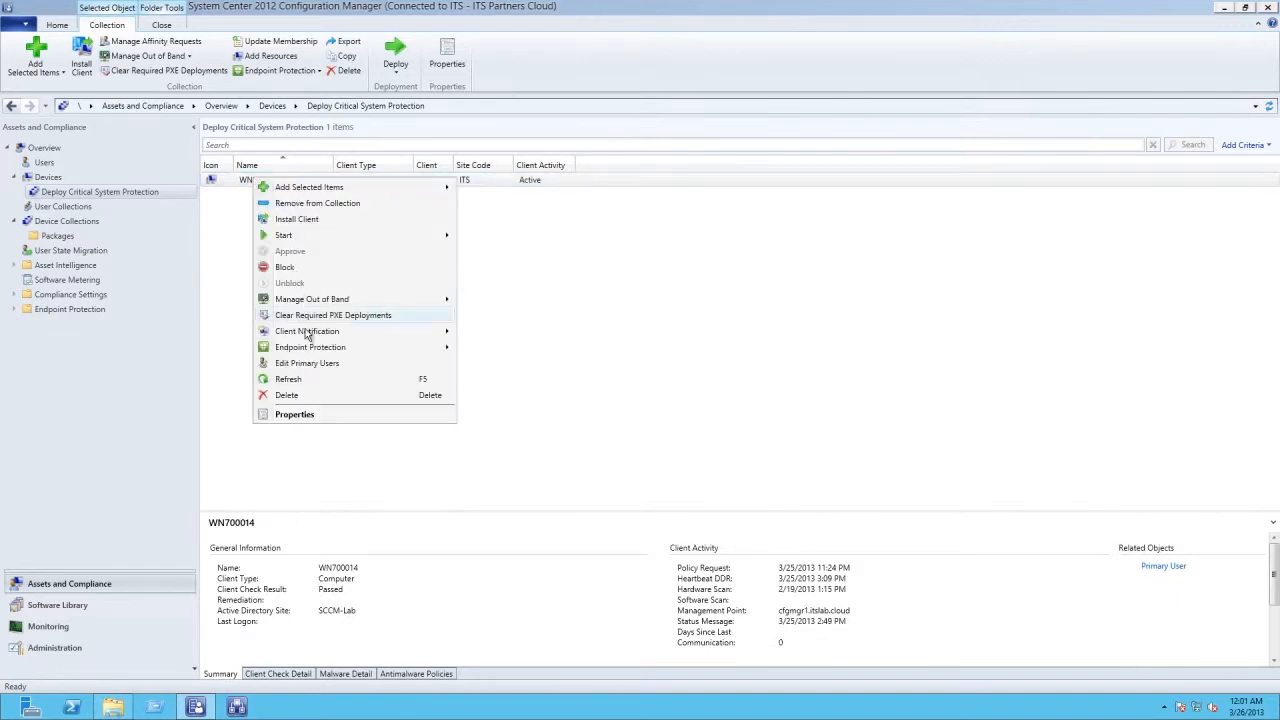
mouse_move(306, 336)
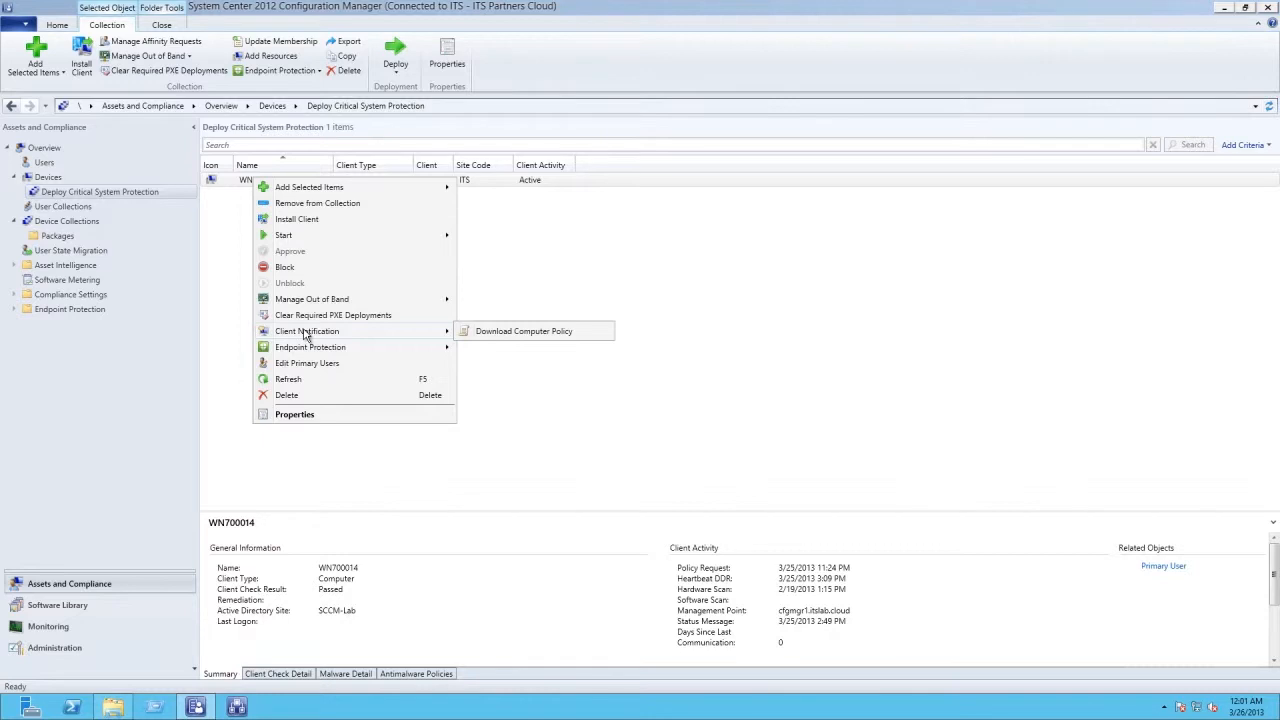
click(487, 338)
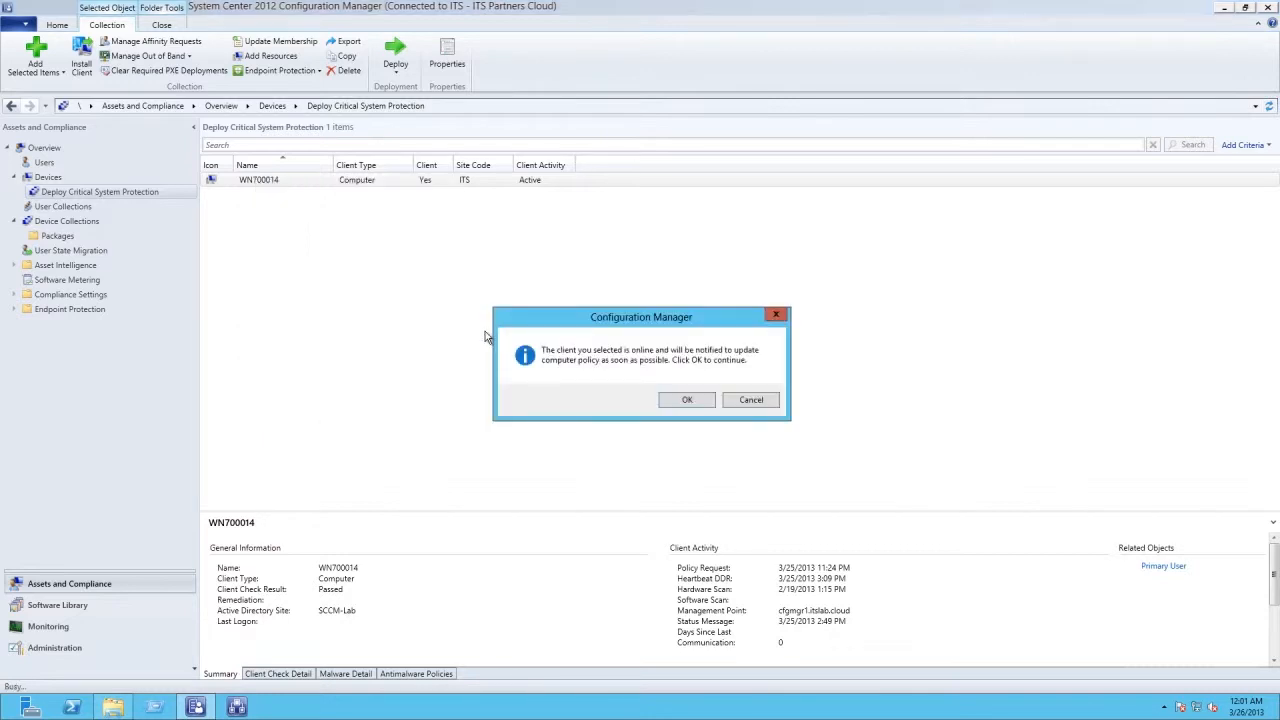
click(671, 401)
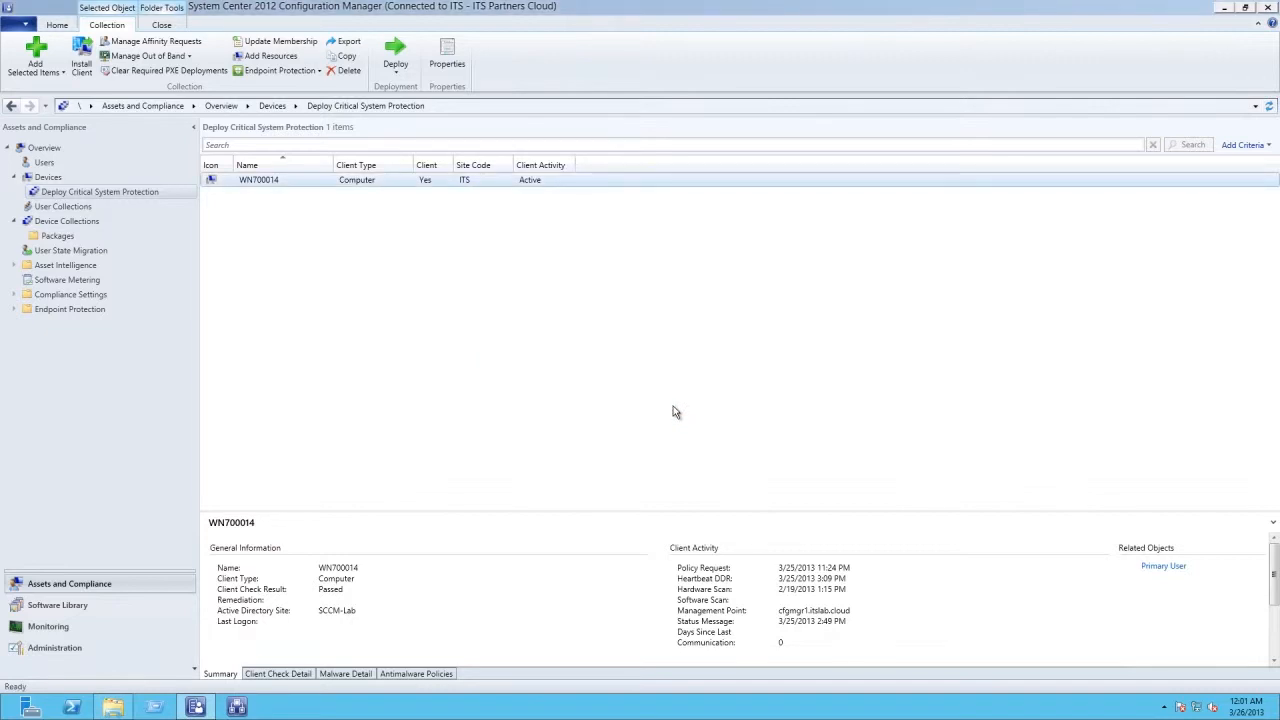
- Minimize the remote session, switch to the Windows 7 Enterprise virtual machine in Google Chrome, and show it full screen
mouse_move(593, 5)
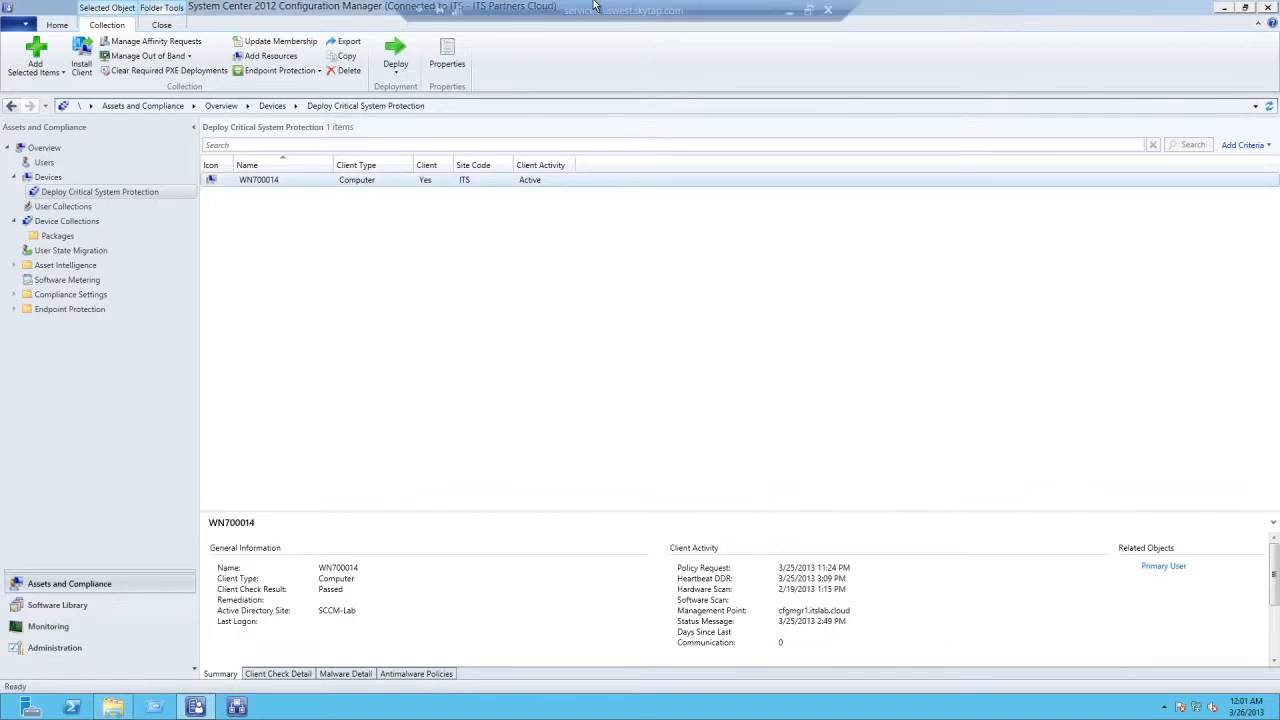
key(alt+Tab)
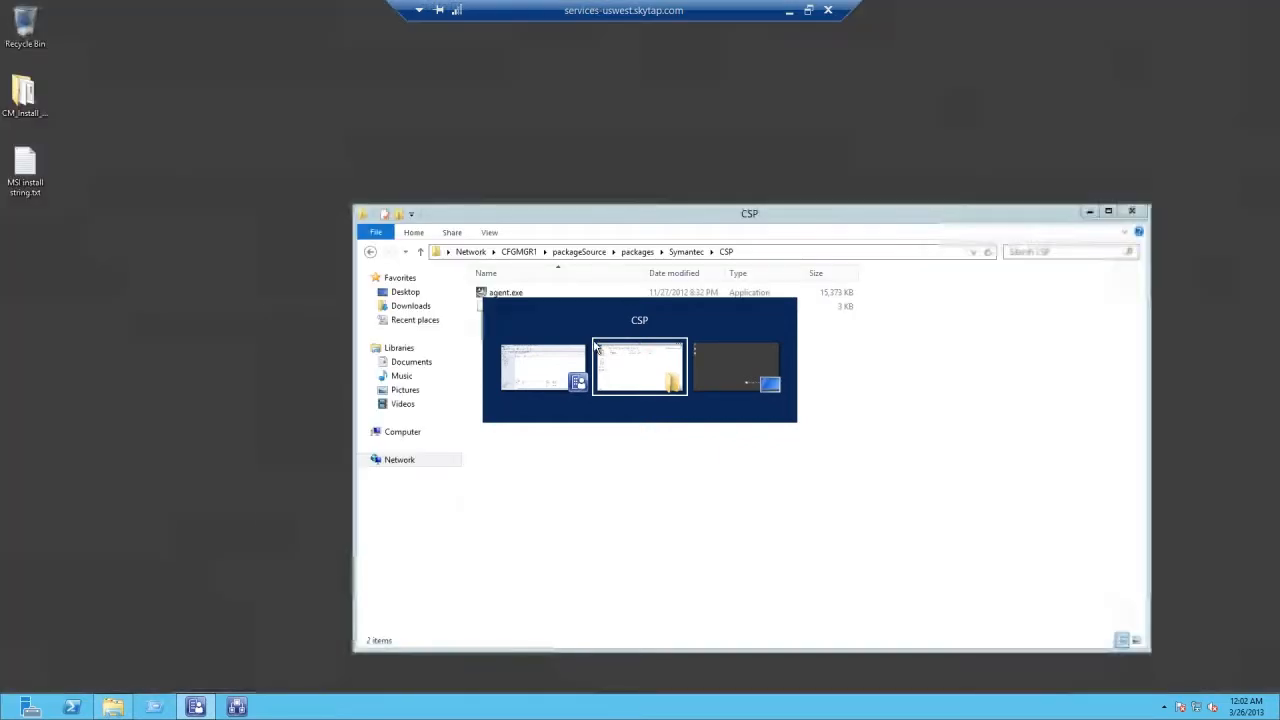
click(551, 366)
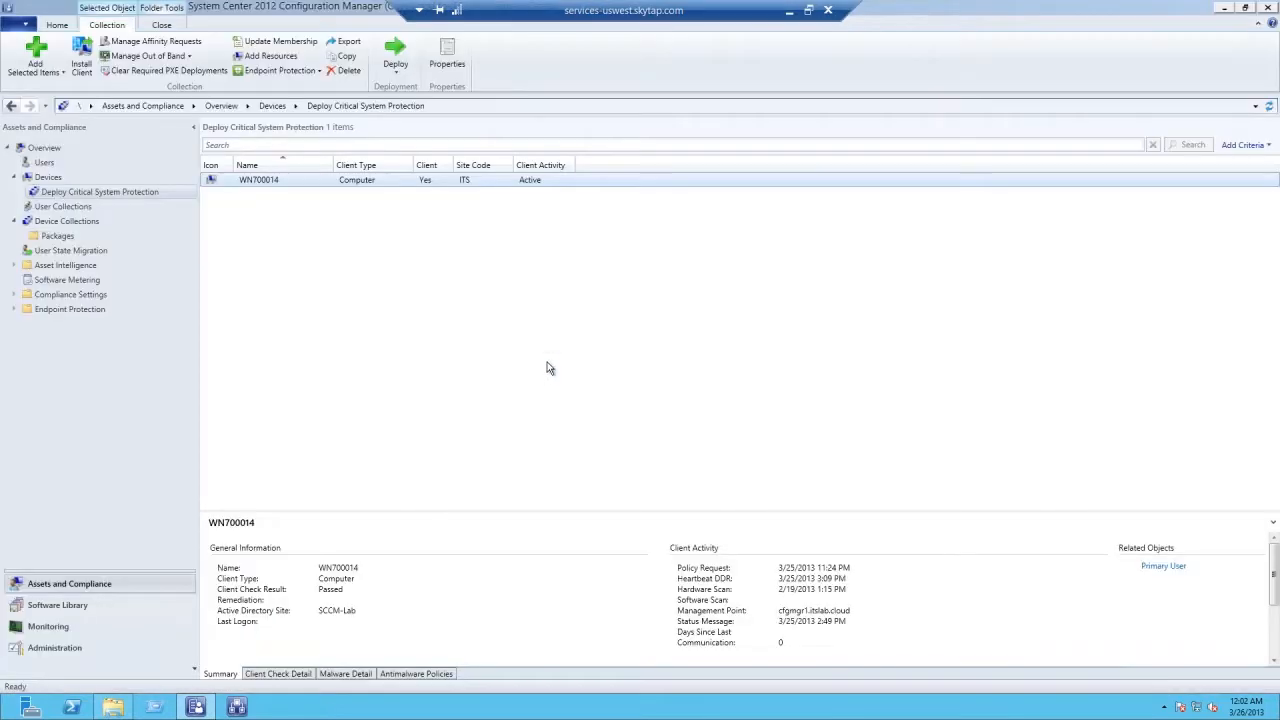
click(789, 11)
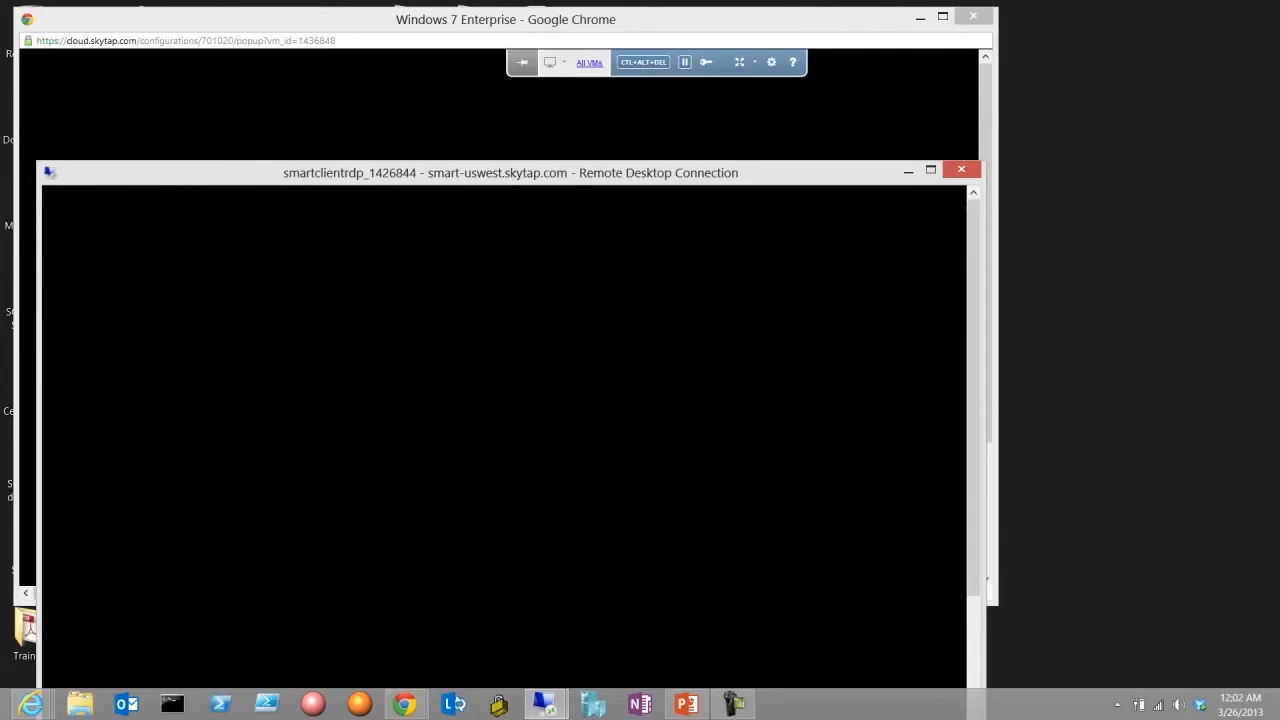
click(390, 120)
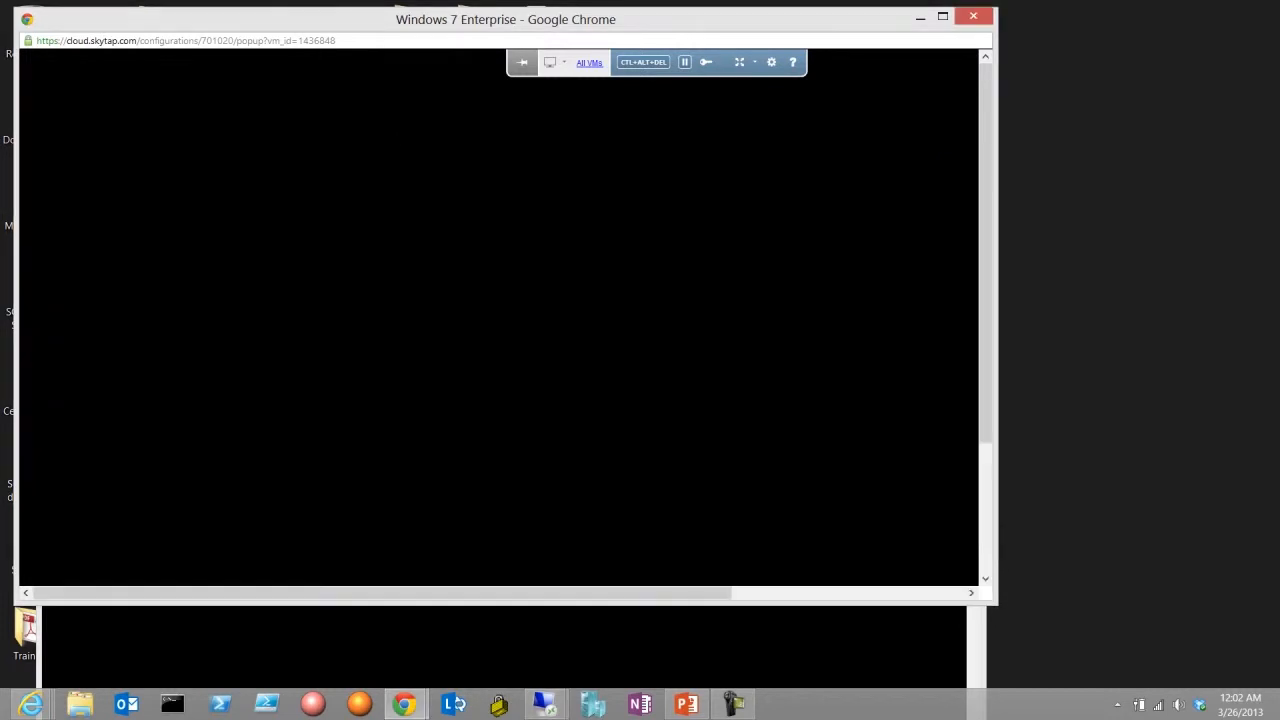
click(739, 62)
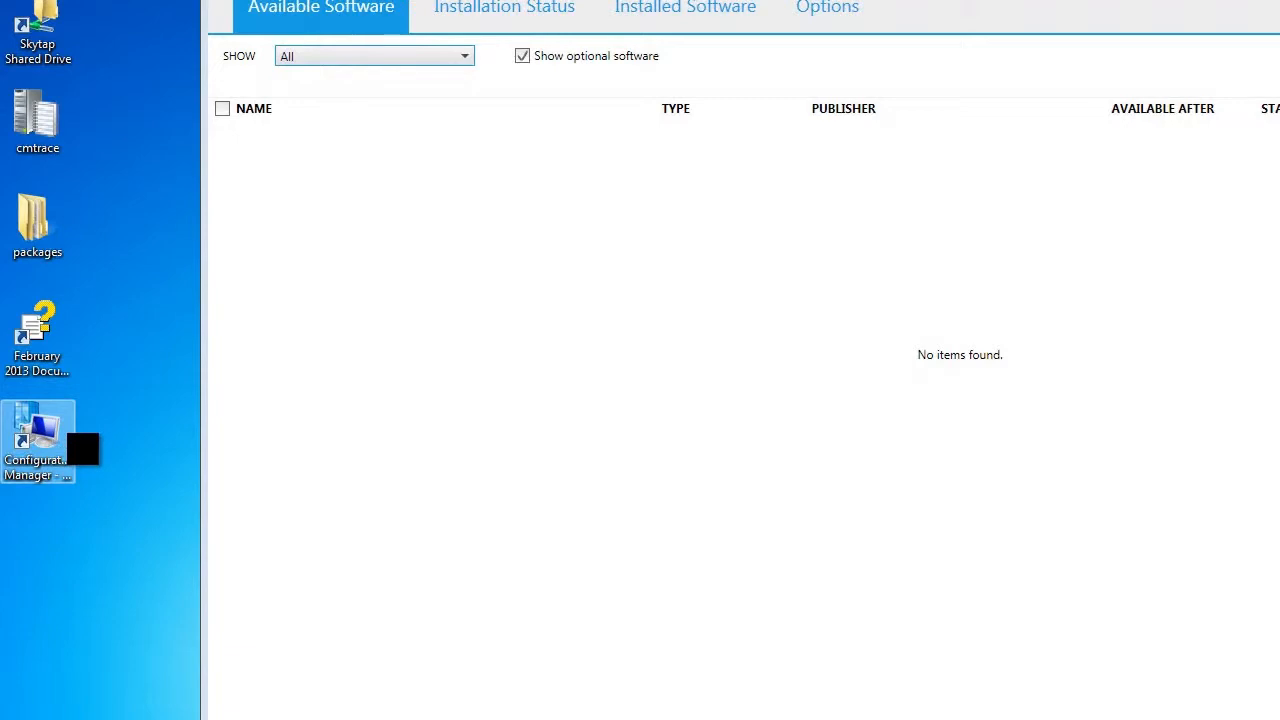
- Run the Machine Policy Retrieval & Evaluation Cycle from the client's Configuration Manager properties, and close the properties
double_click(72, 448)
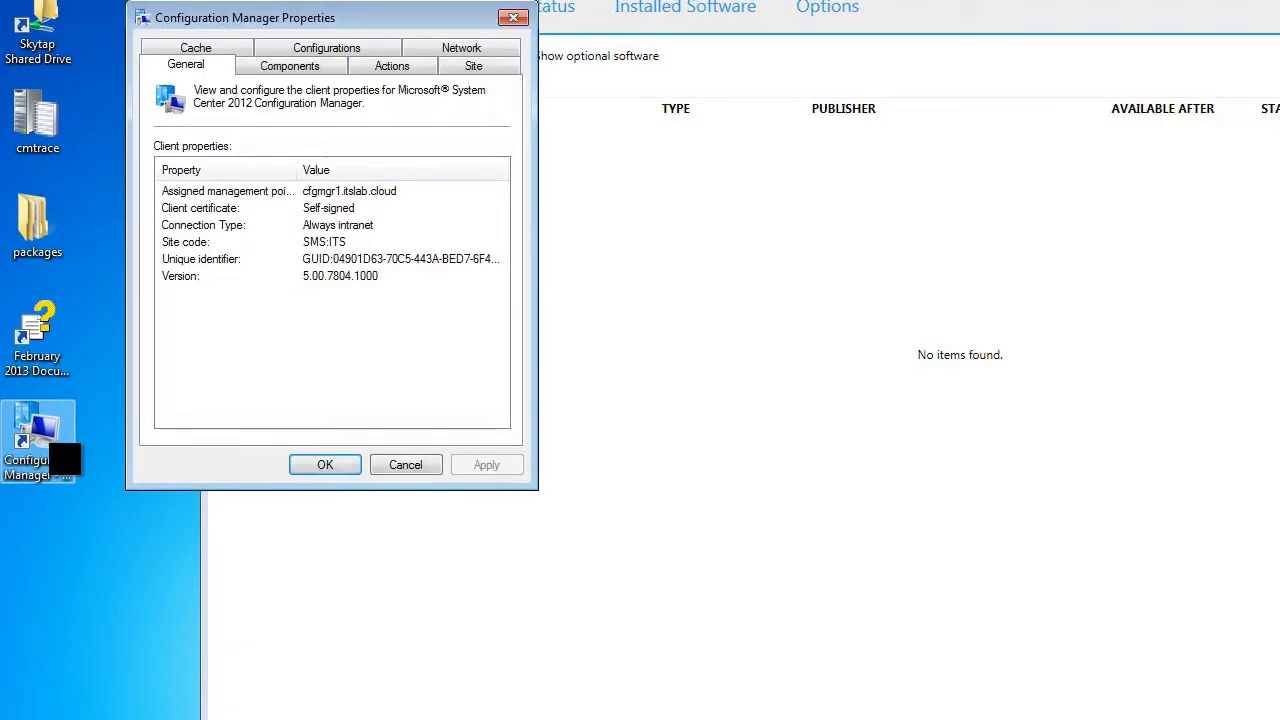
click(395, 67)
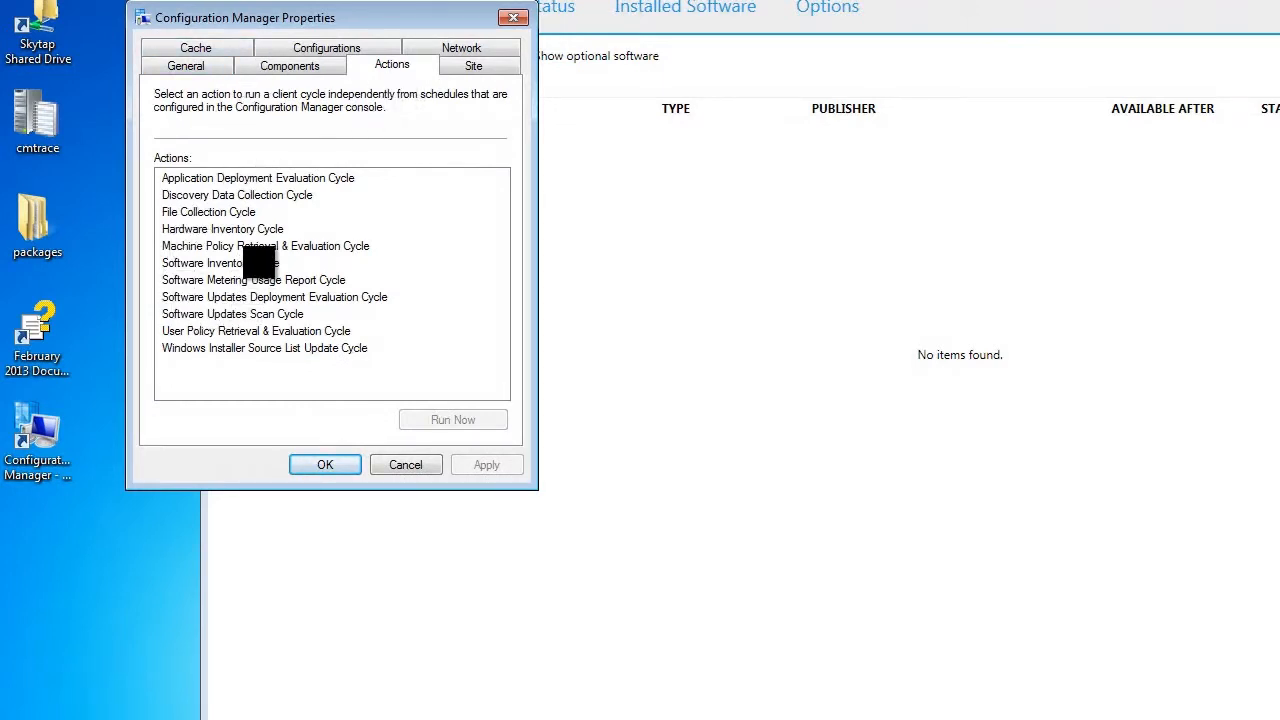
click(309, 247)
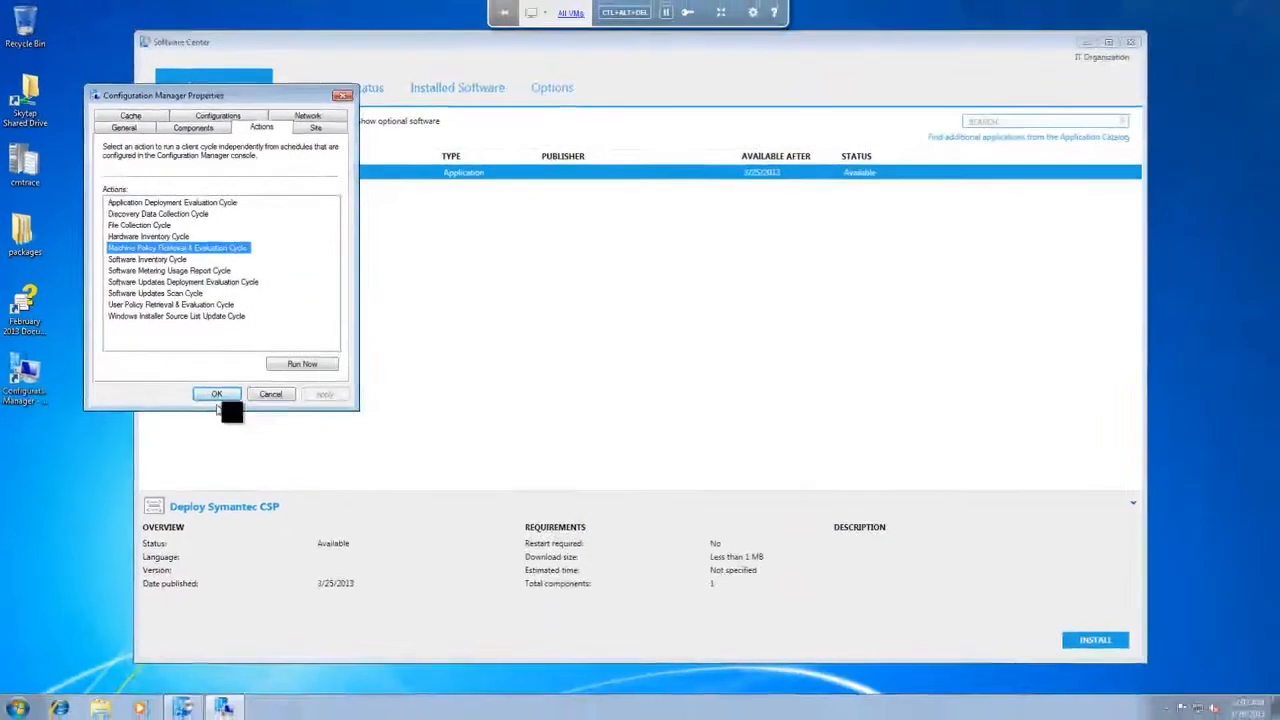
click(256, 397)
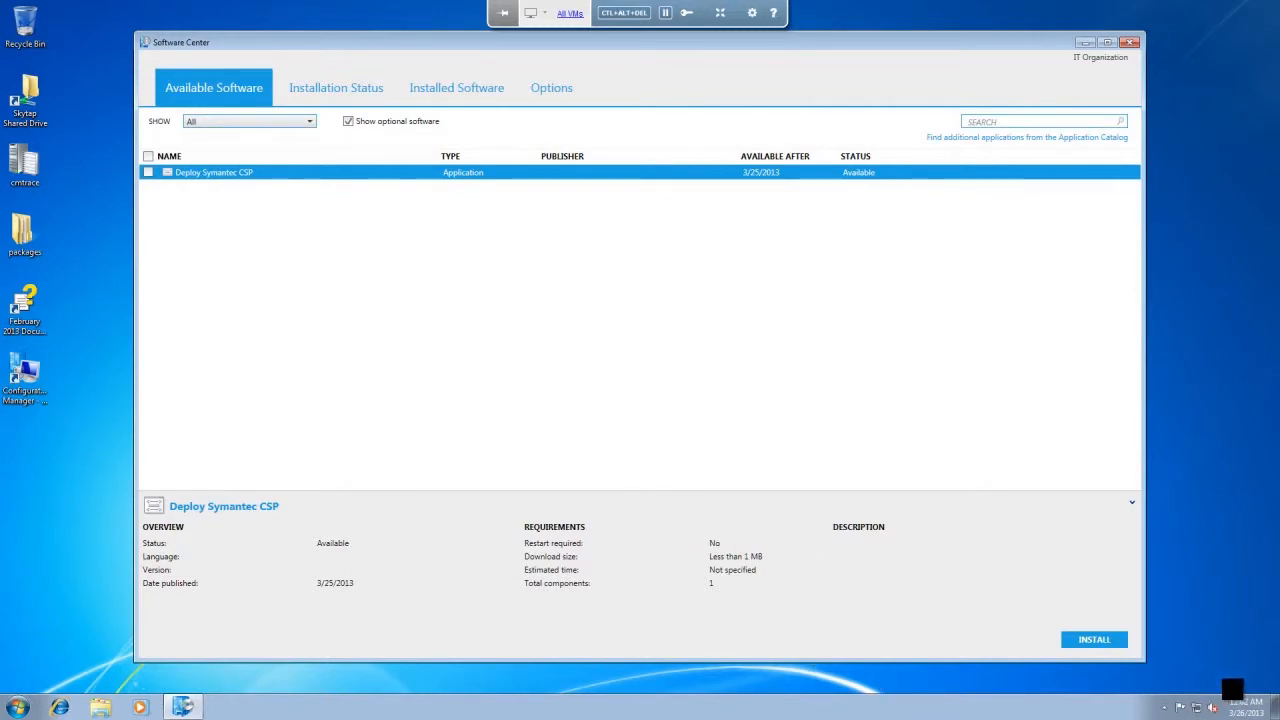
- Start installing Deploy Symantec CSP from the available software in Software Center
click(1118, 643)
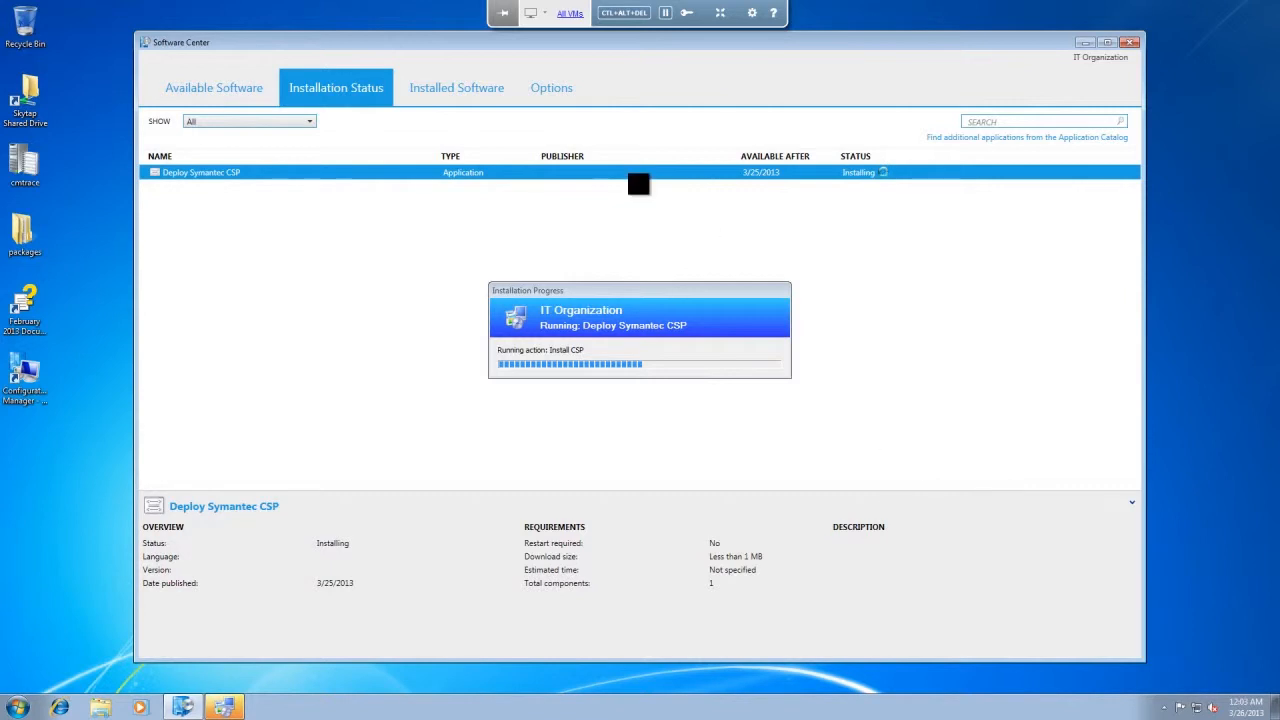
- Switch to the remote session running the Symantec Critical System Protection console, maximize it, and open its Assets list
click(719, 13)
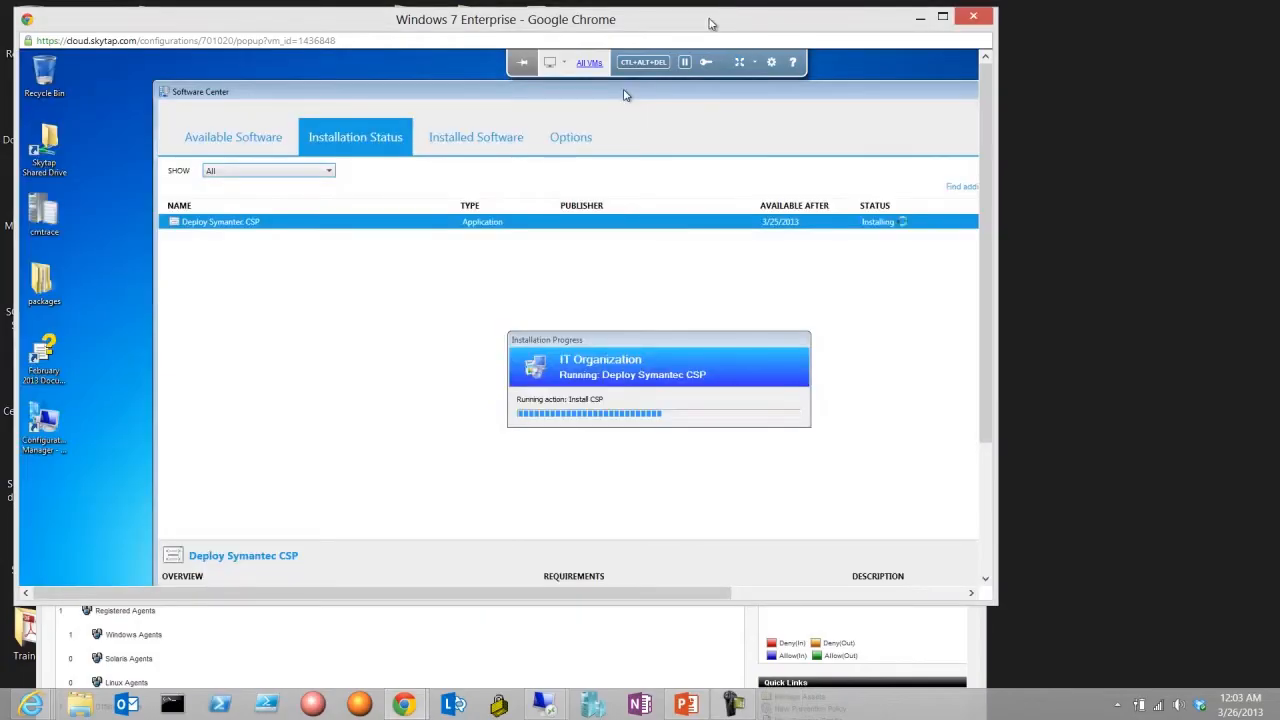
click(338, 642)
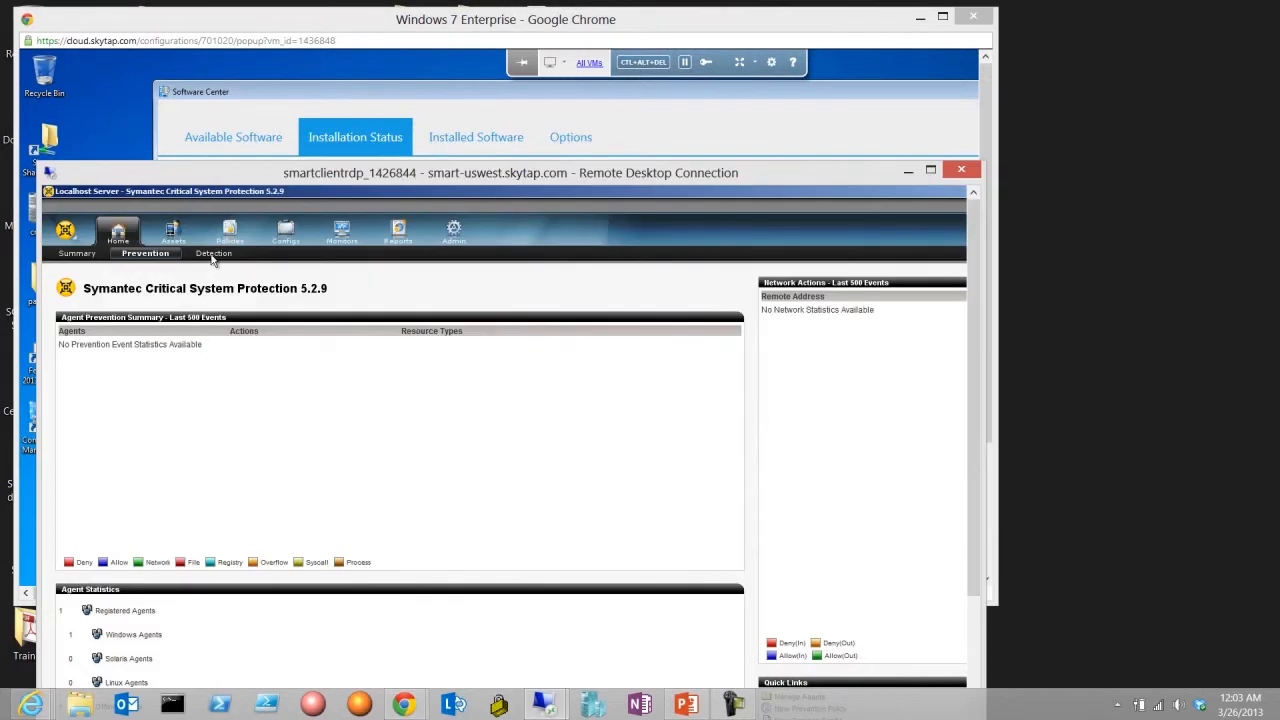
double_click(302, 176)
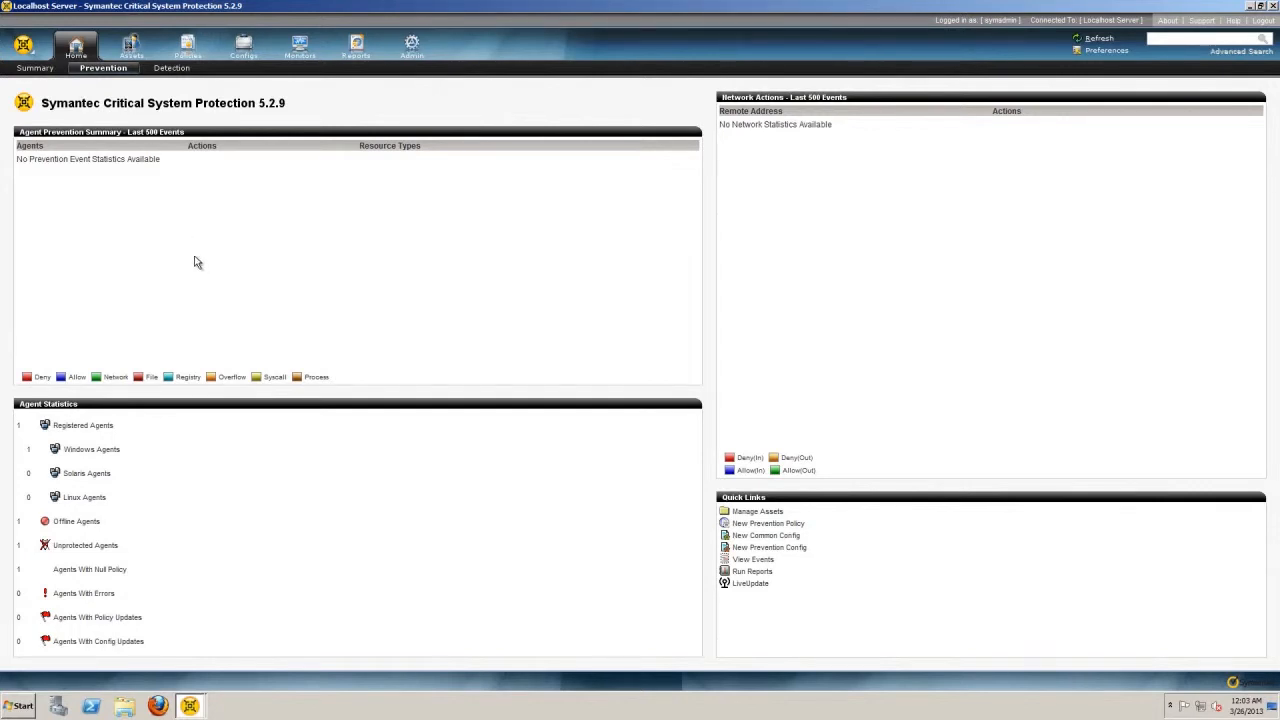
click(132, 46)
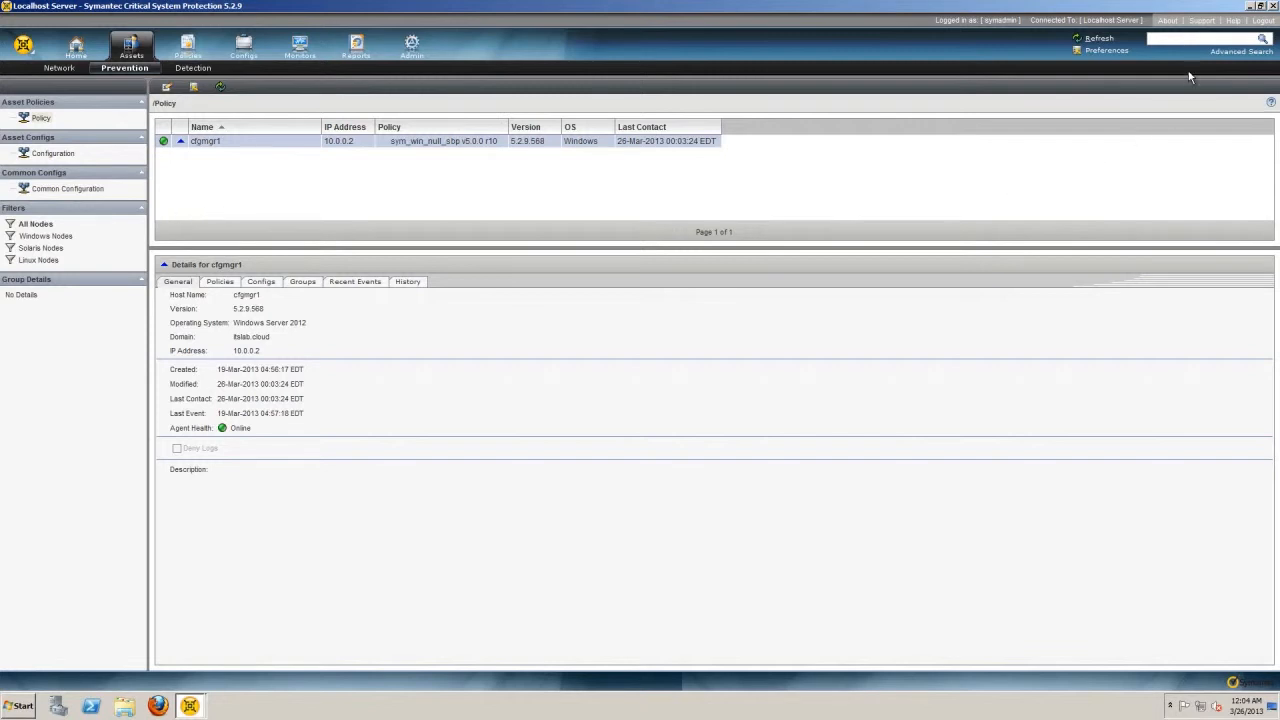
- Return to the Windows 7 virtual machine and restart it immediately for the Deploy Symantec CSP installation
mouse_move(532, 5)
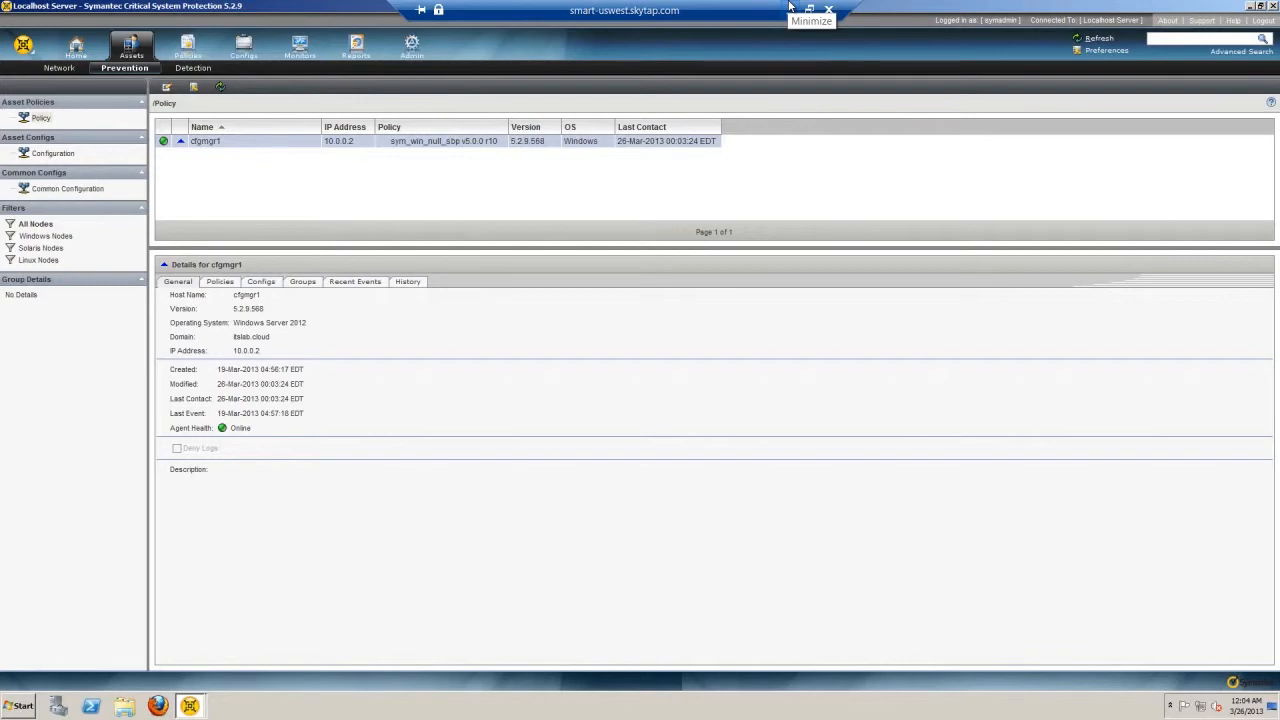
click(790, 7)
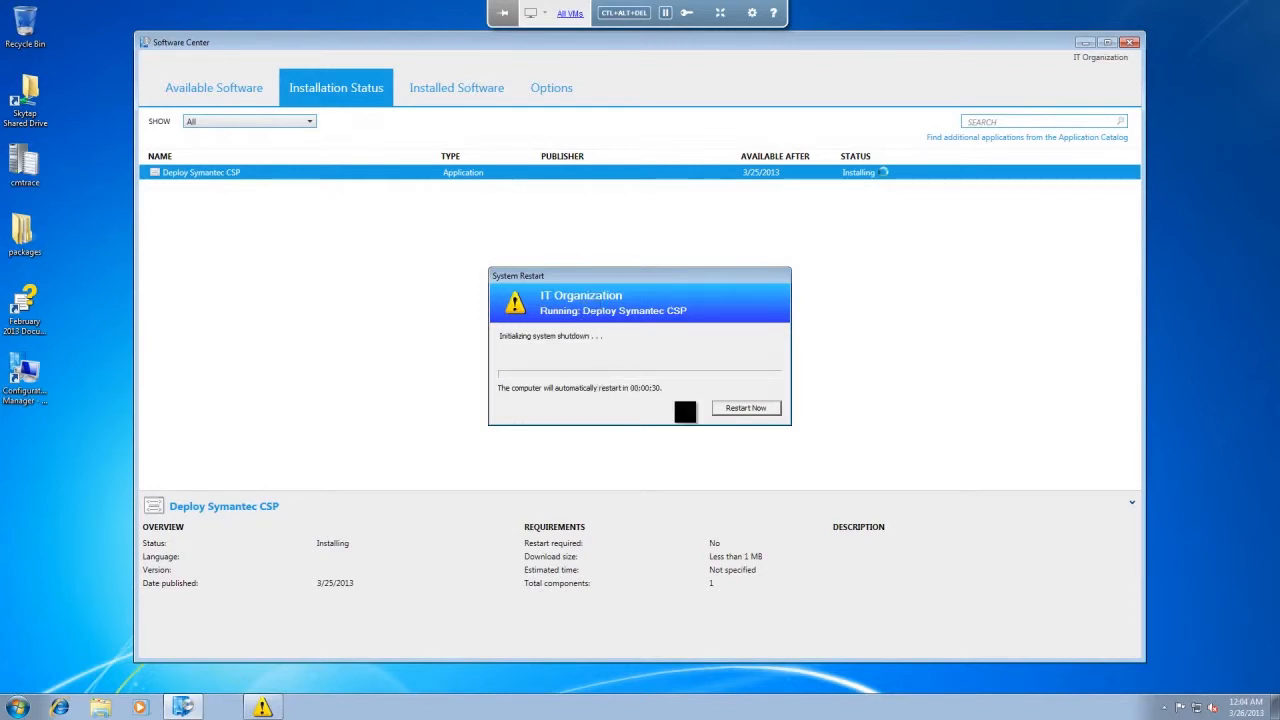
click(739, 414)
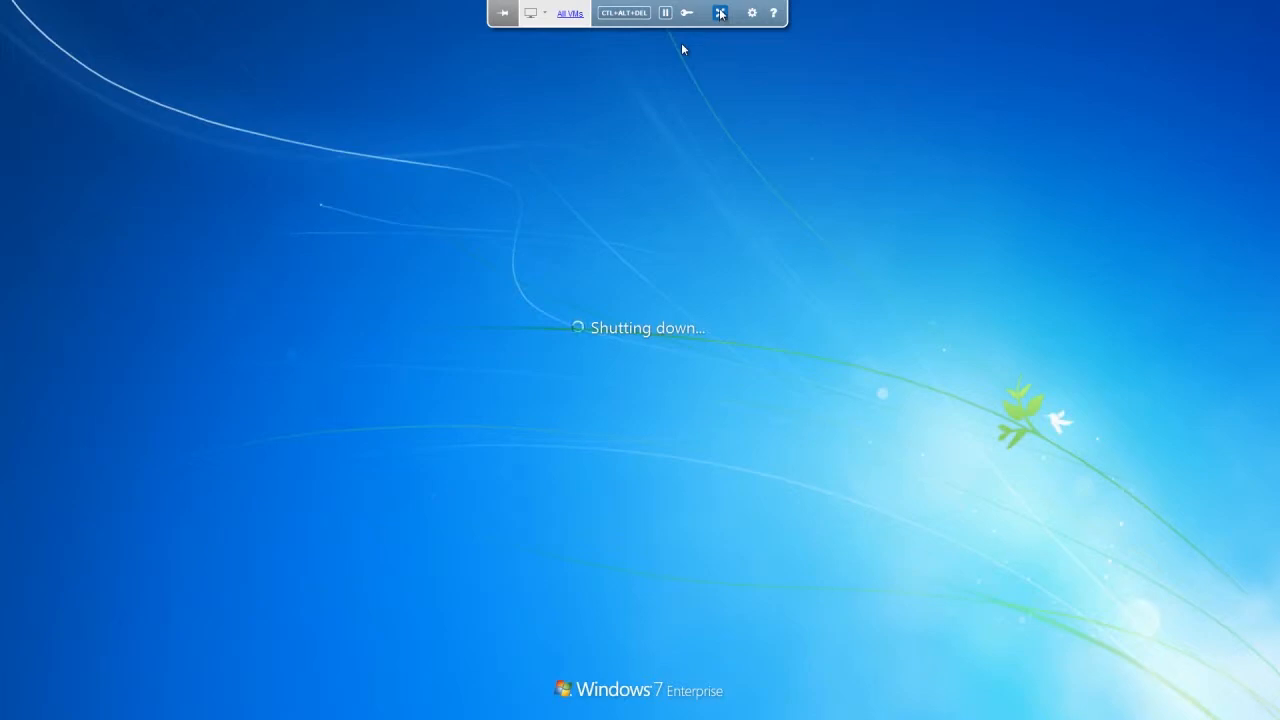
- Switch back to the Critical System Protection console session, refresh the Assets list, and select the WN700014 agent
click(720, 13)
drag(715, 40, 880, 65)
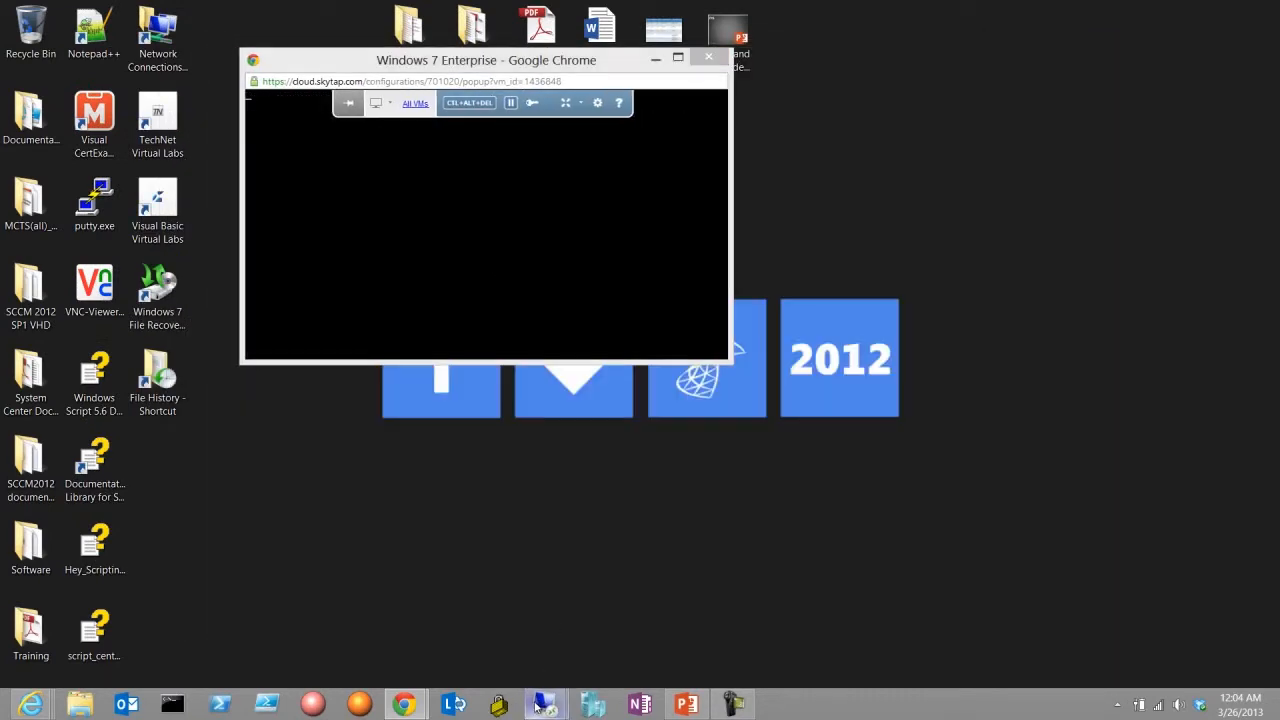
mouse_move(545, 704)
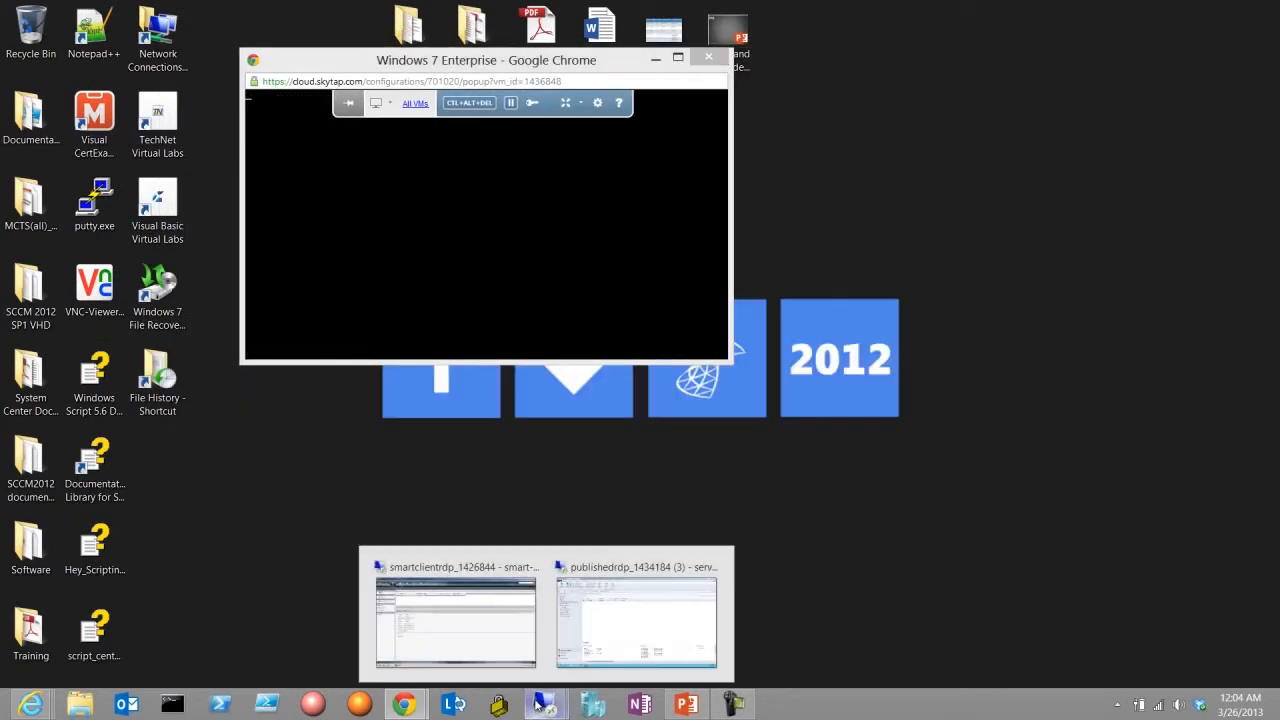
click(494, 635)
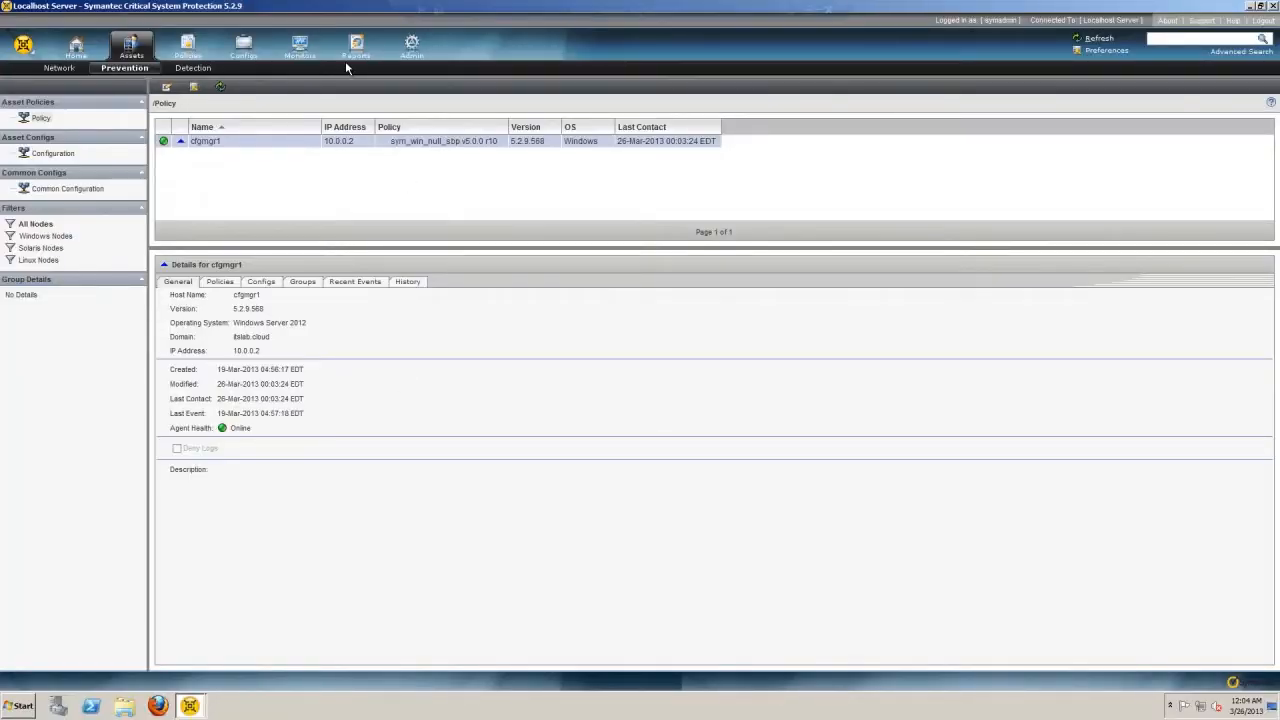
click(1088, 42)
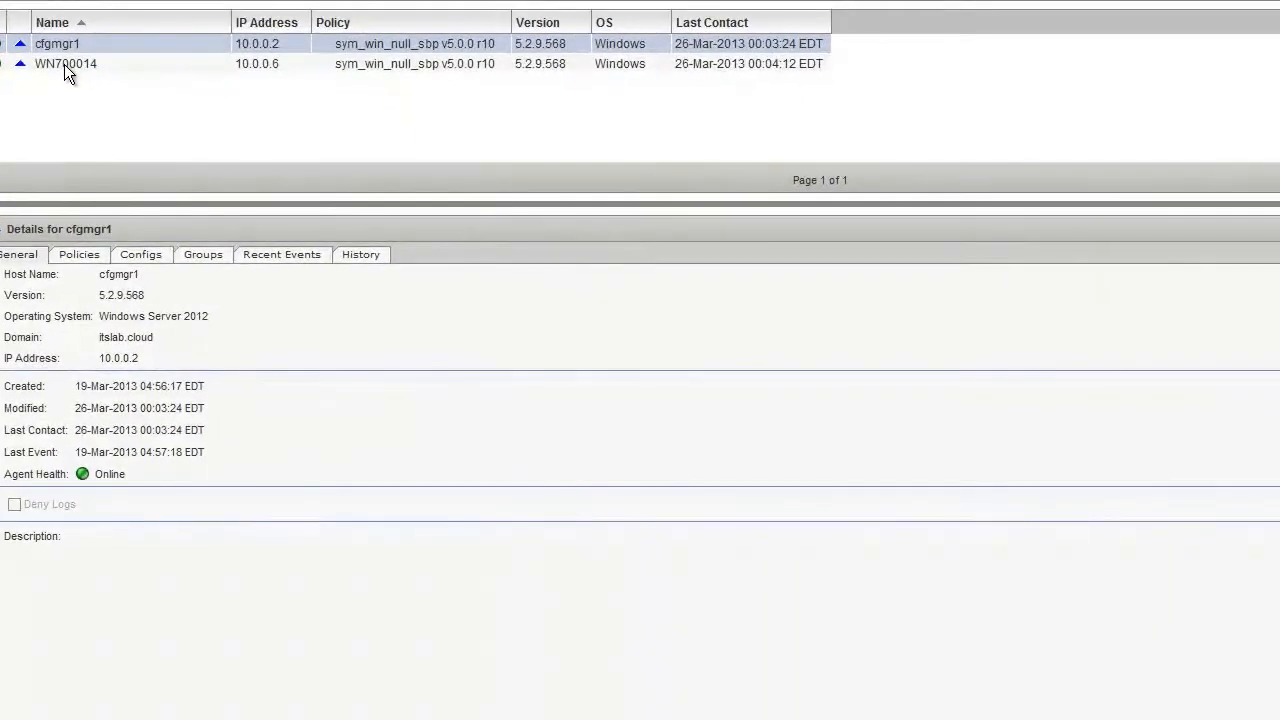
click(64, 64)
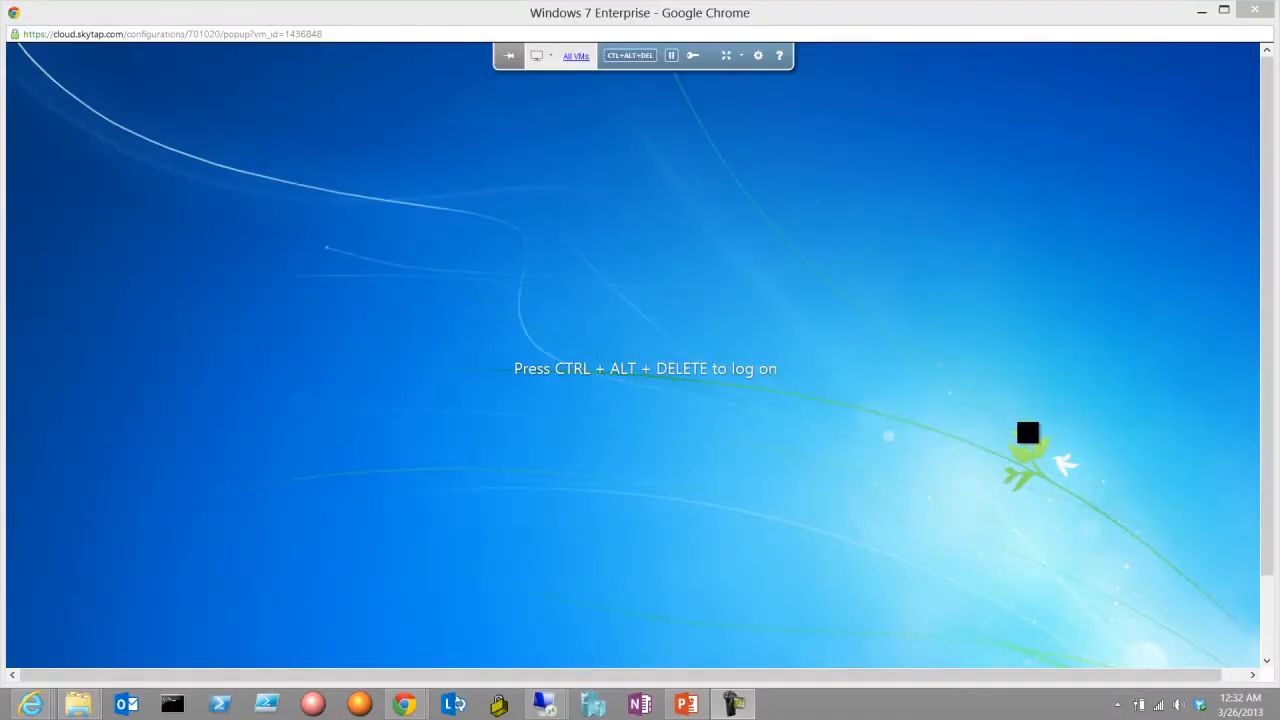
- Show the Windows 7 virtual machine full screen and log on to ITSLAB\appadmin with the account password
click(726, 55)
click(624, 12)
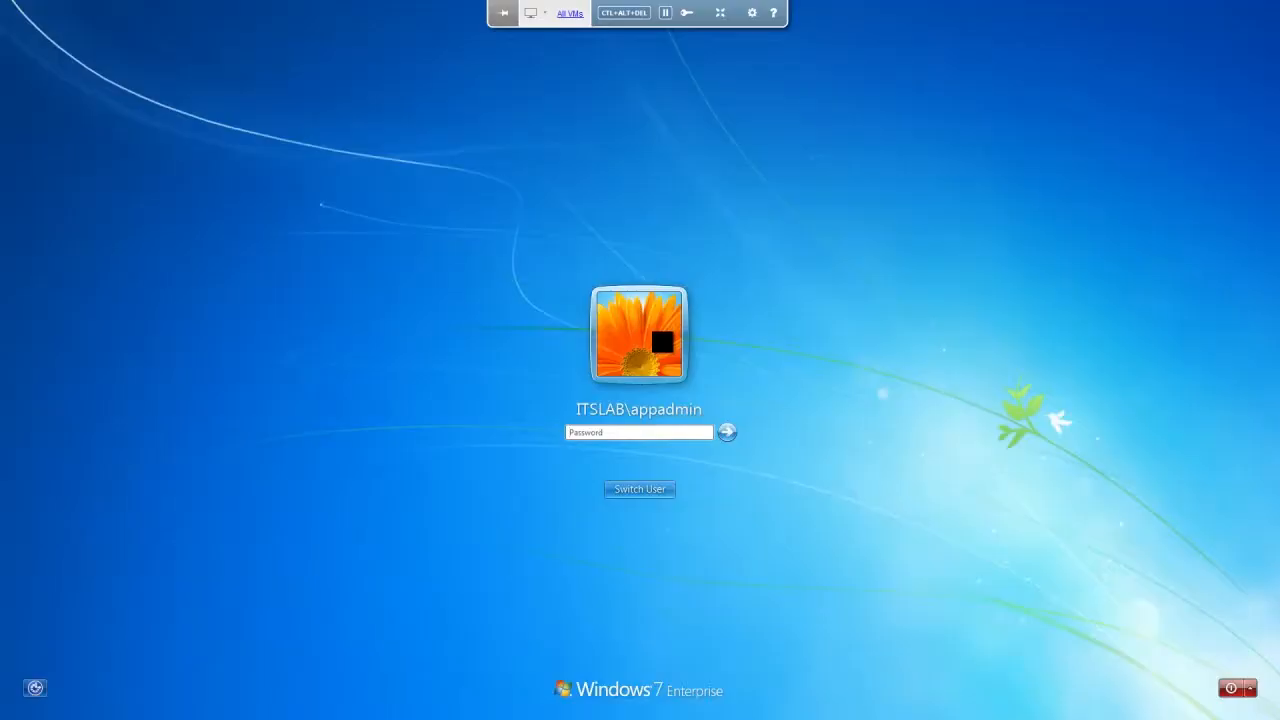
click(589, 440)
text(•••••••)
key(Return)
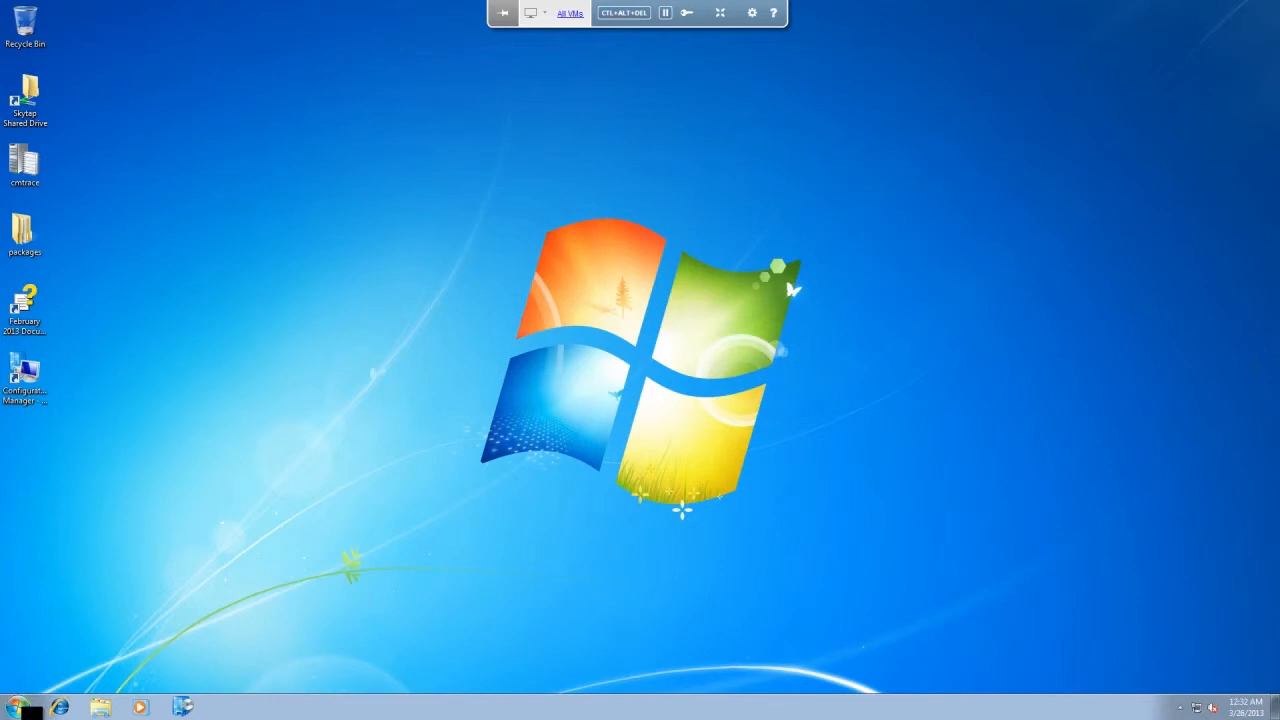
- Check the client's installed programs and the Deploy Symantec CSP installation status in Software Center, and close Software Center
click(18, 707)
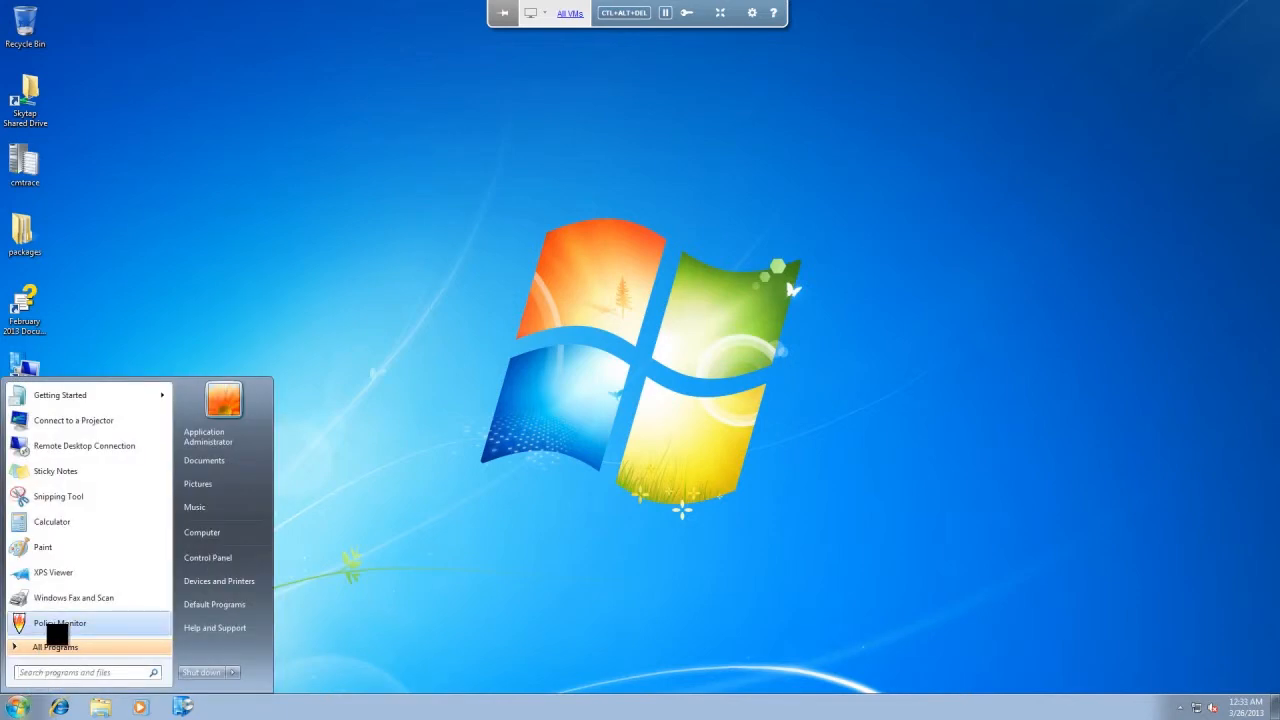
click(54, 648)
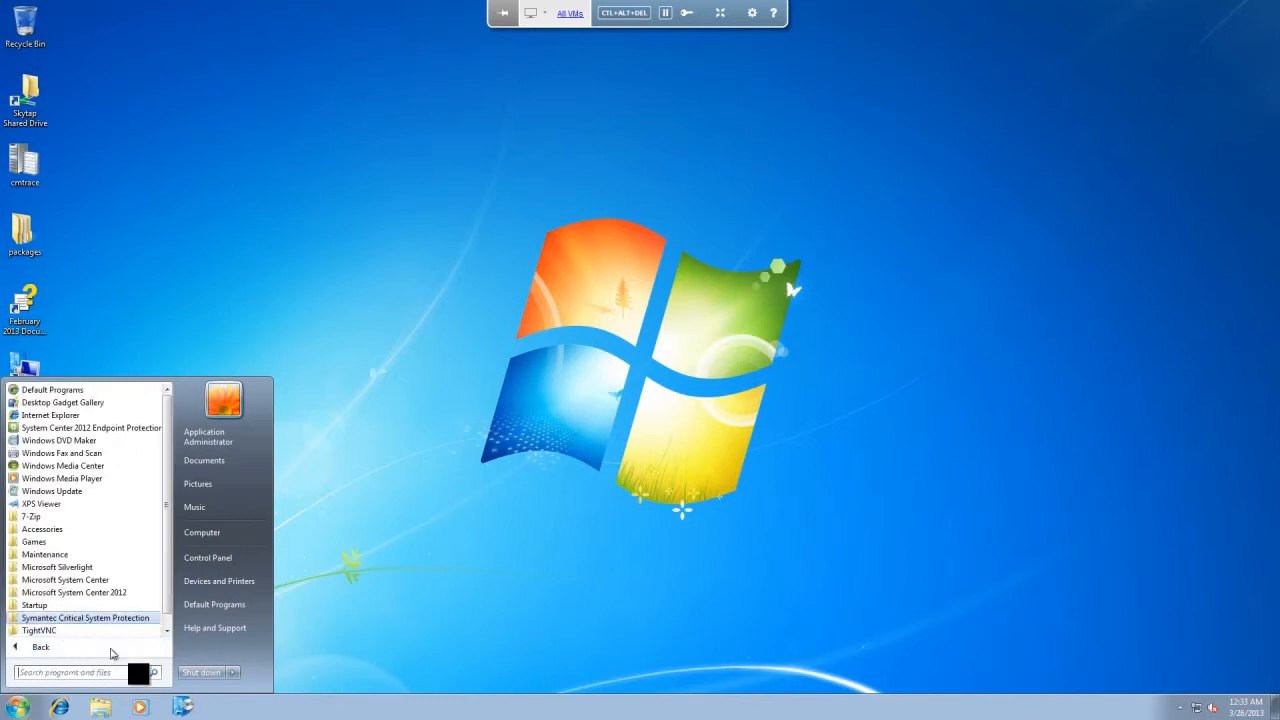
click(183, 707)
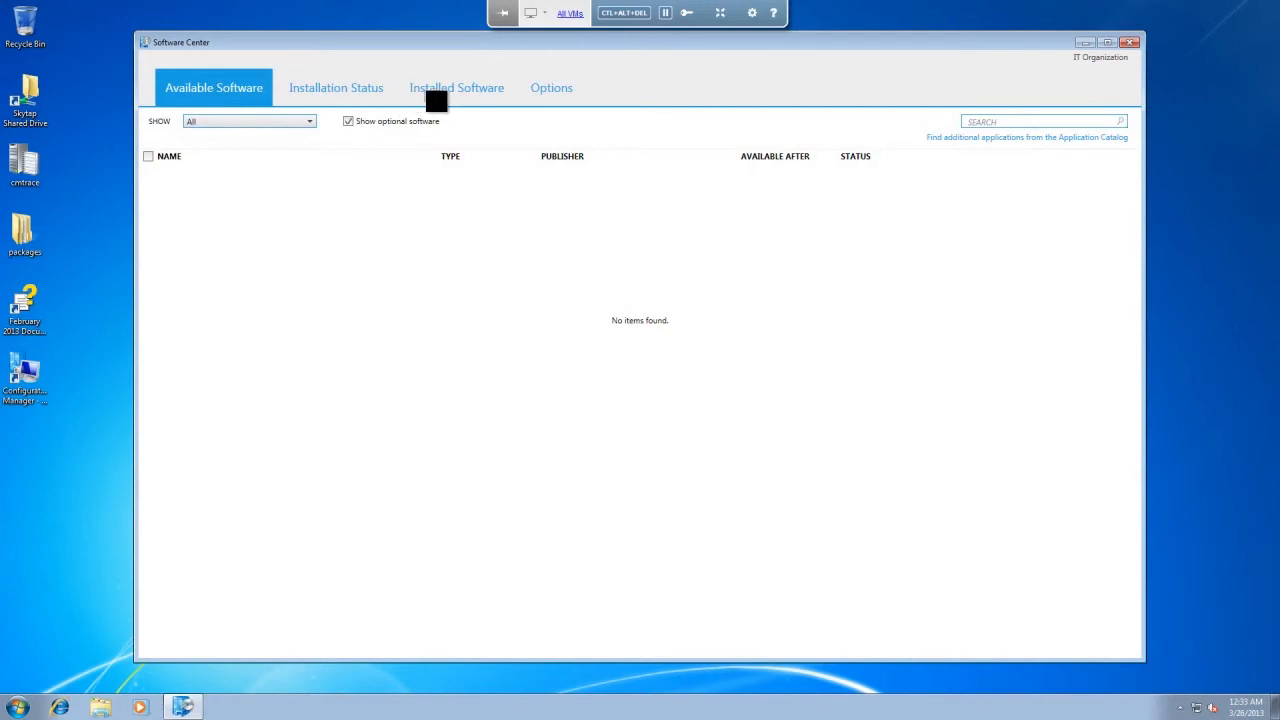
click(336, 88)
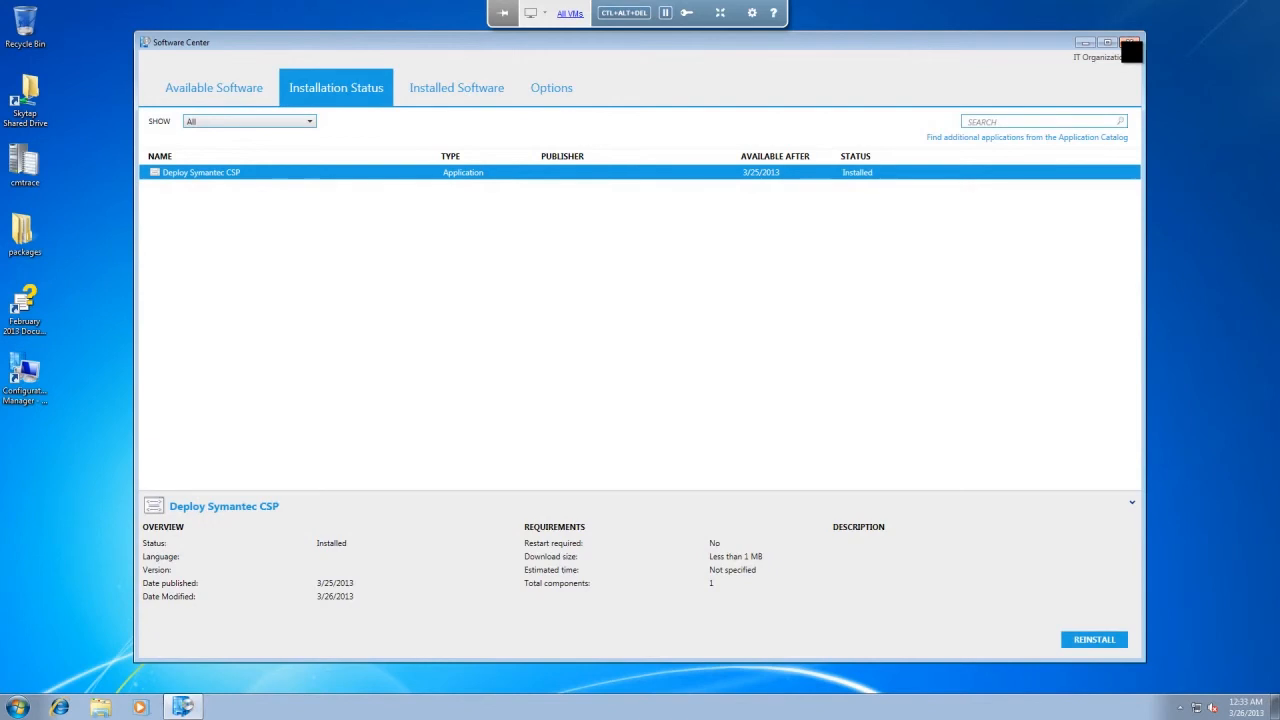
click(1130, 47)
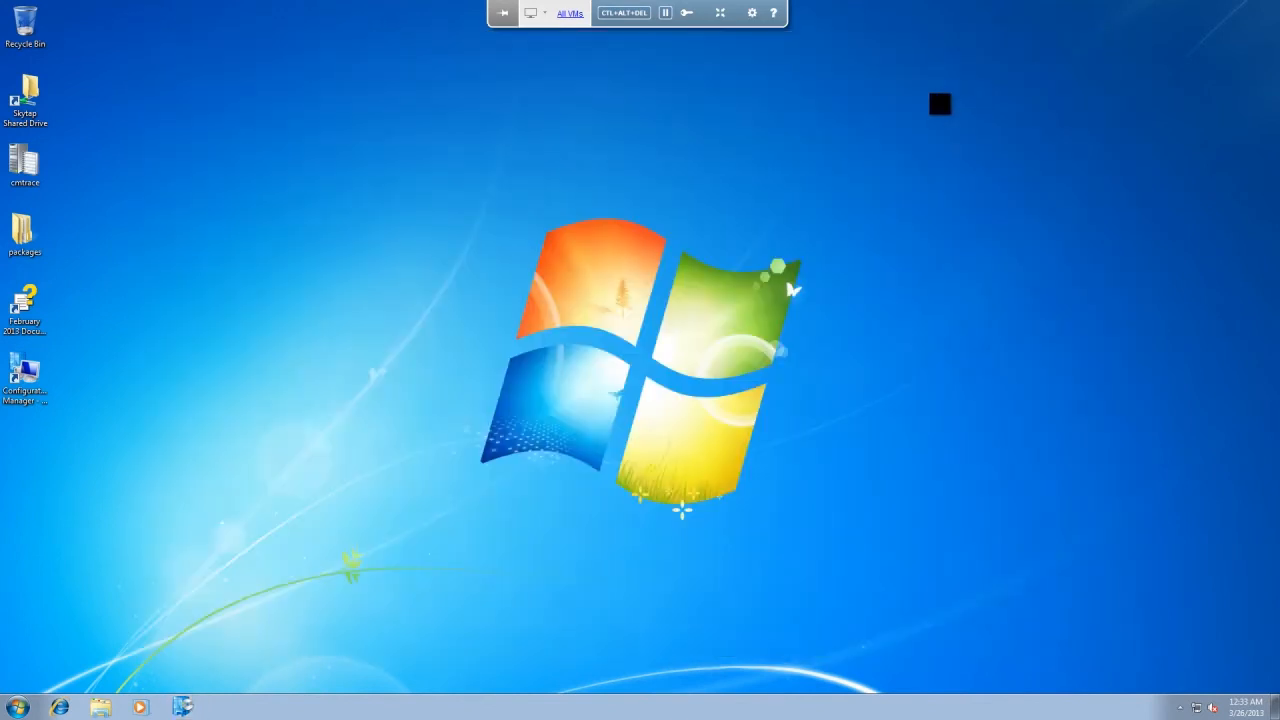